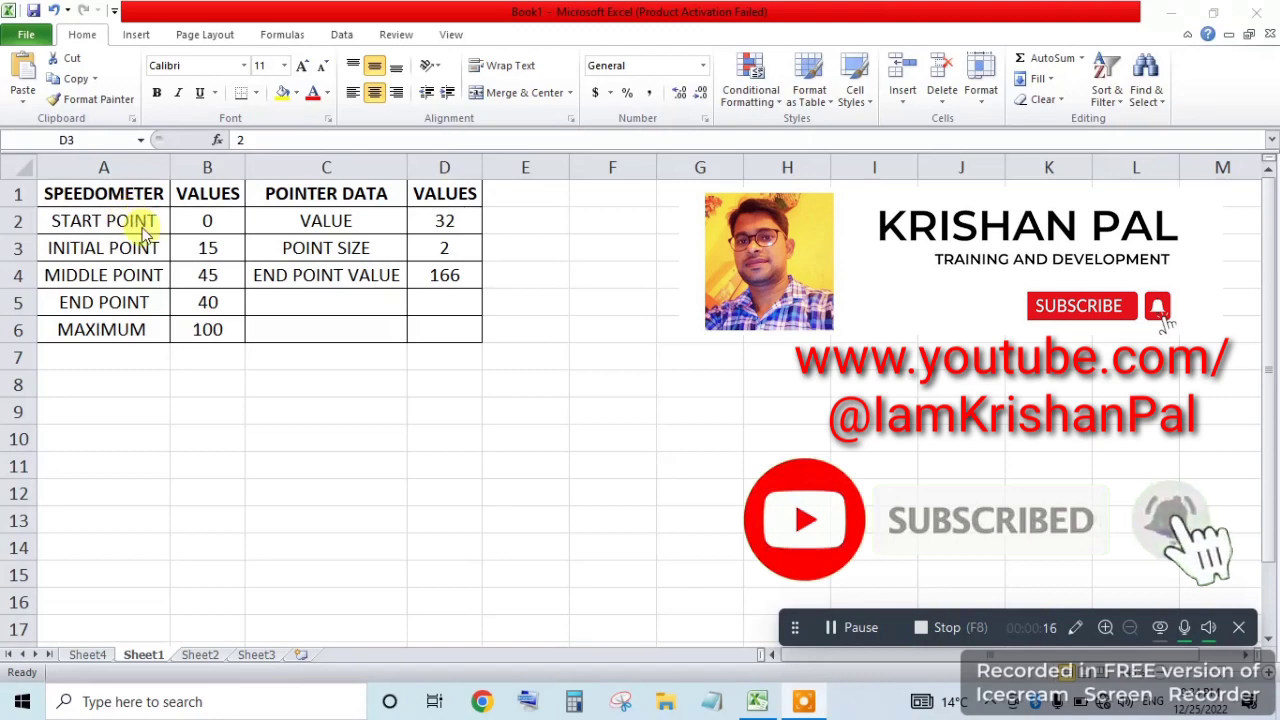
Step: Review the SPEEDOMETER table labels from START POINT down to MAXIMUM in column A
{"action": "left_click", "coordinate": [128, 195]}
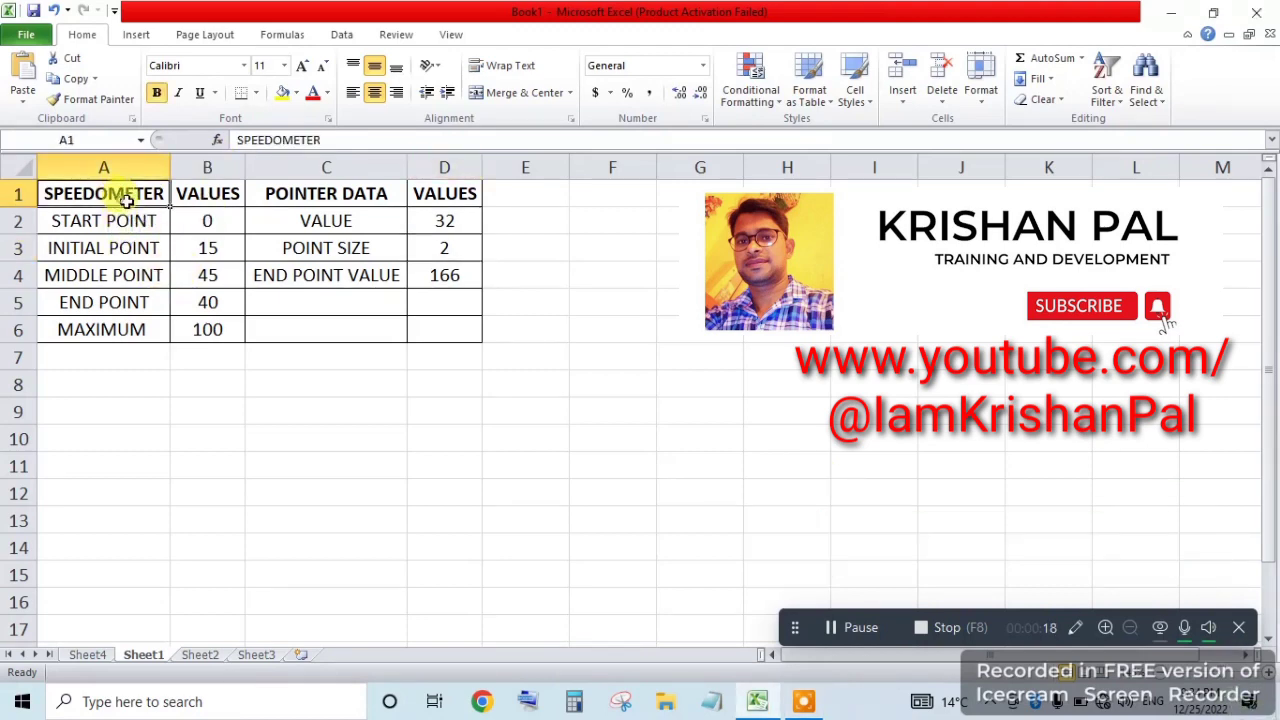
{"action": "left_click", "coordinate": [175, 247]}
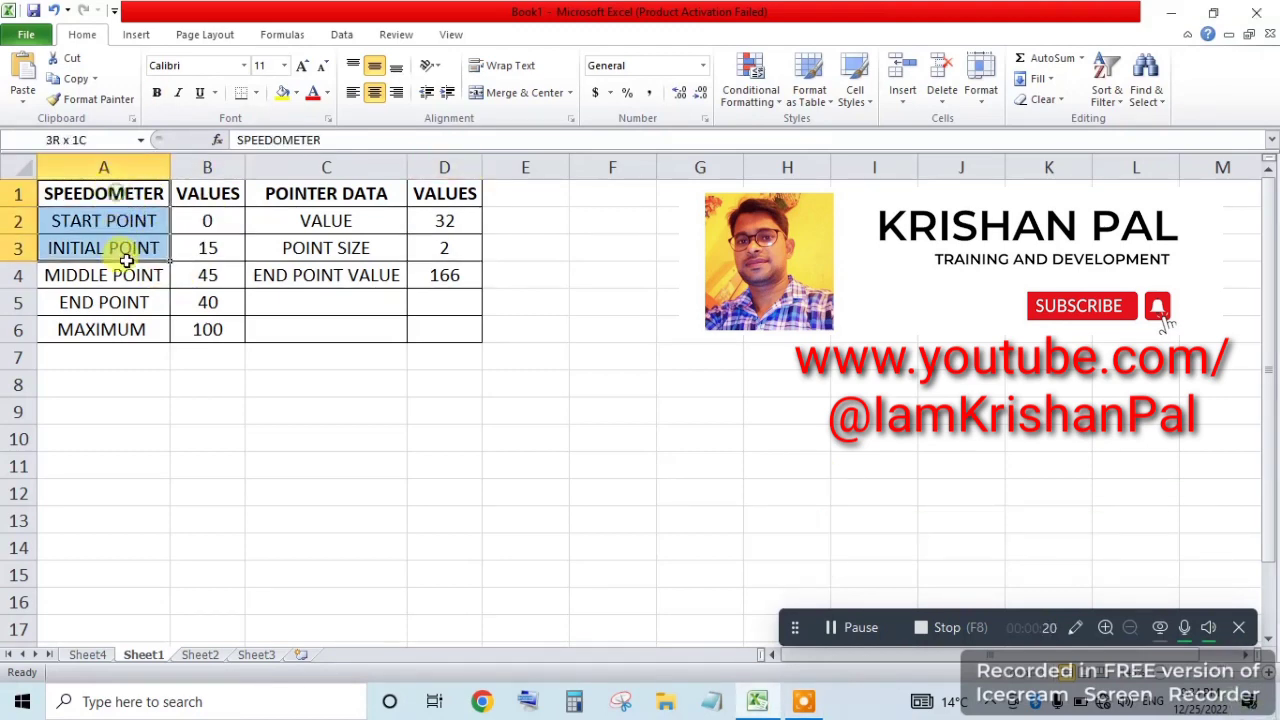
{"action": "left_click_drag", "start_coordinate": [117, 193], "coordinate": [108, 300]}
{"action": "left_click", "coordinate": [110, 248]}
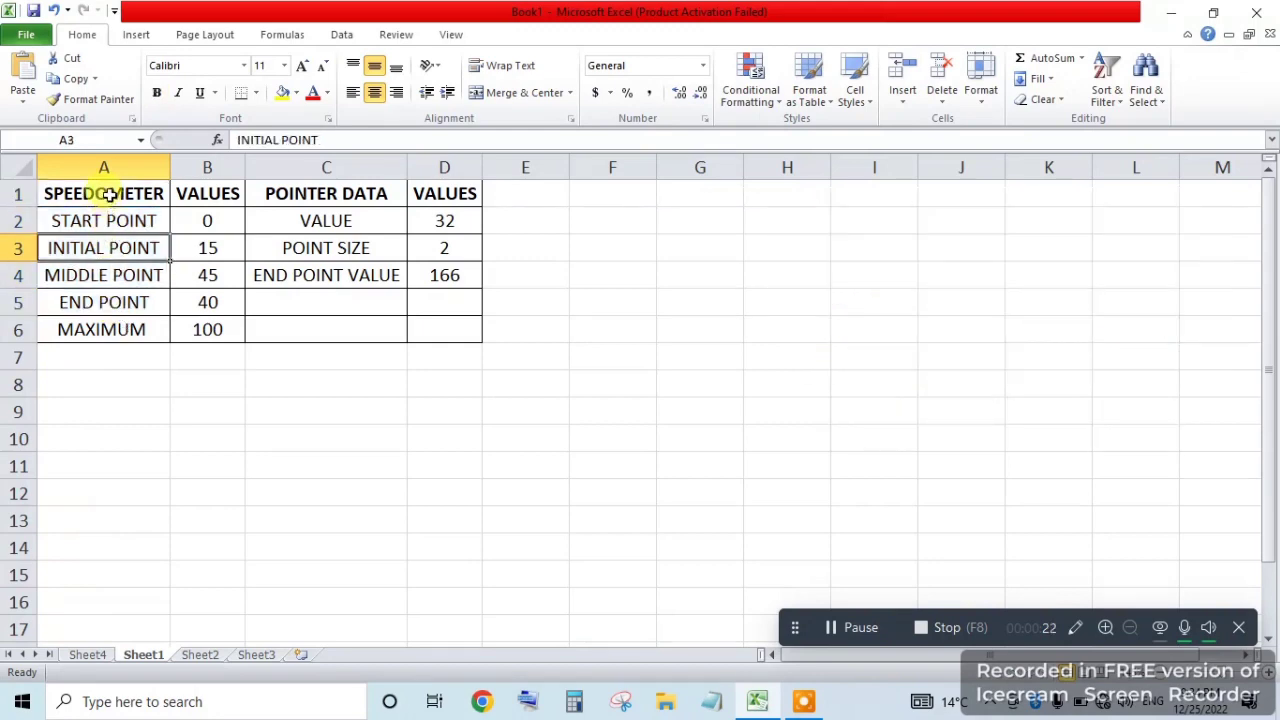
{"action": "left_click", "coordinate": [110, 195]}
{"action": "left_click", "coordinate": [109, 221]}
{"action": "left_click", "coordinate": [108, 249]}
{"action": "left_click", "coordinate": [100, 276]}
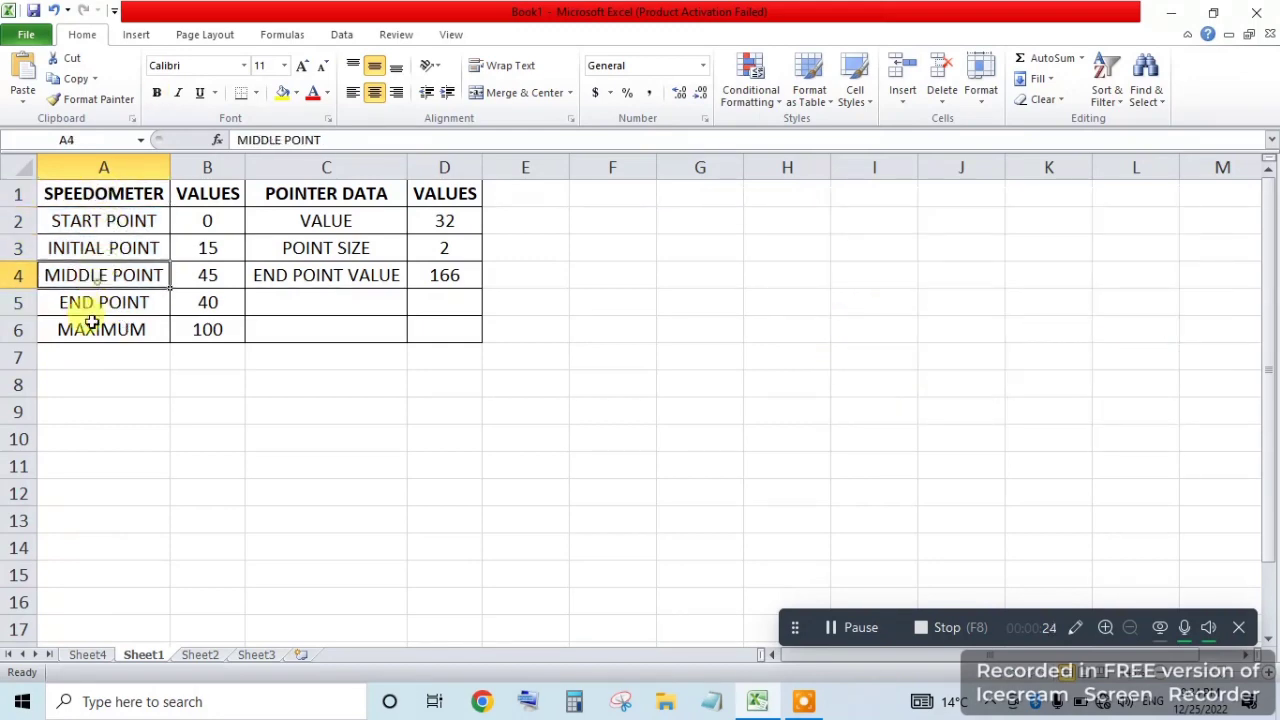
{"action": "left_click", "coordinate": [95, 305]}
{"action": "left_click", "coordinate": [105, 330]}
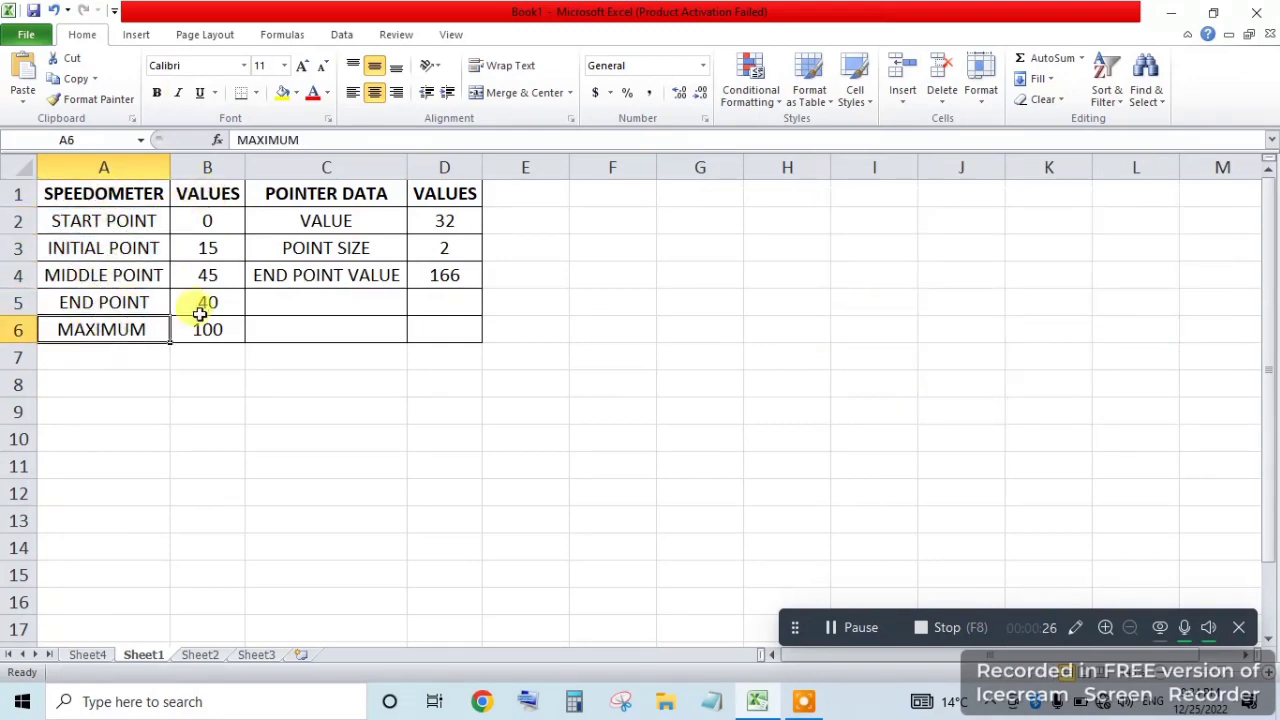
Step: Review the POINTER DATA table: VALUE 32 and the POINT SIZE label
{"action": "left_click", "coordinate": [324, 191]}
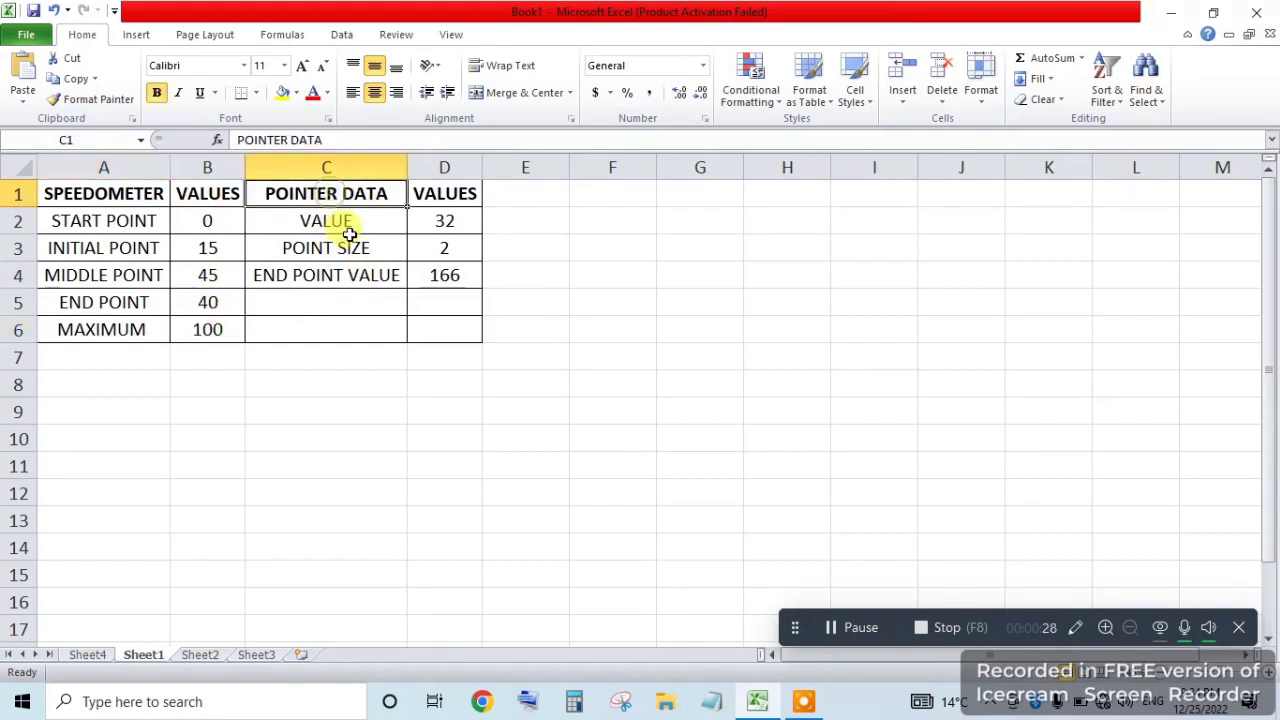
{"action": "left_click", "coordinate": [349, 238]}
{"action": "left_click", "coordinate": [338, 220]}
{"action": "left_click", "coordinate": [415, 224]}
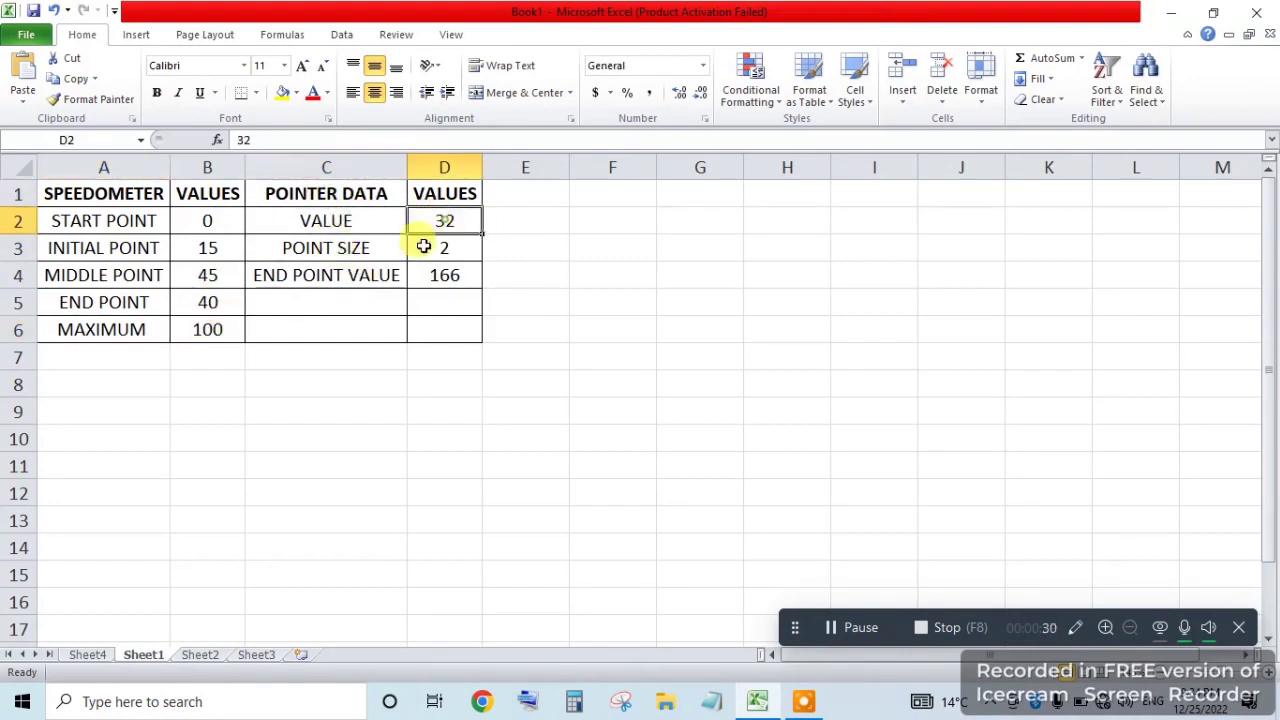
{"action": "left_click", "coordinate": [357, 248]}
{"action": "left_click", "coordinate": [440, 222]}
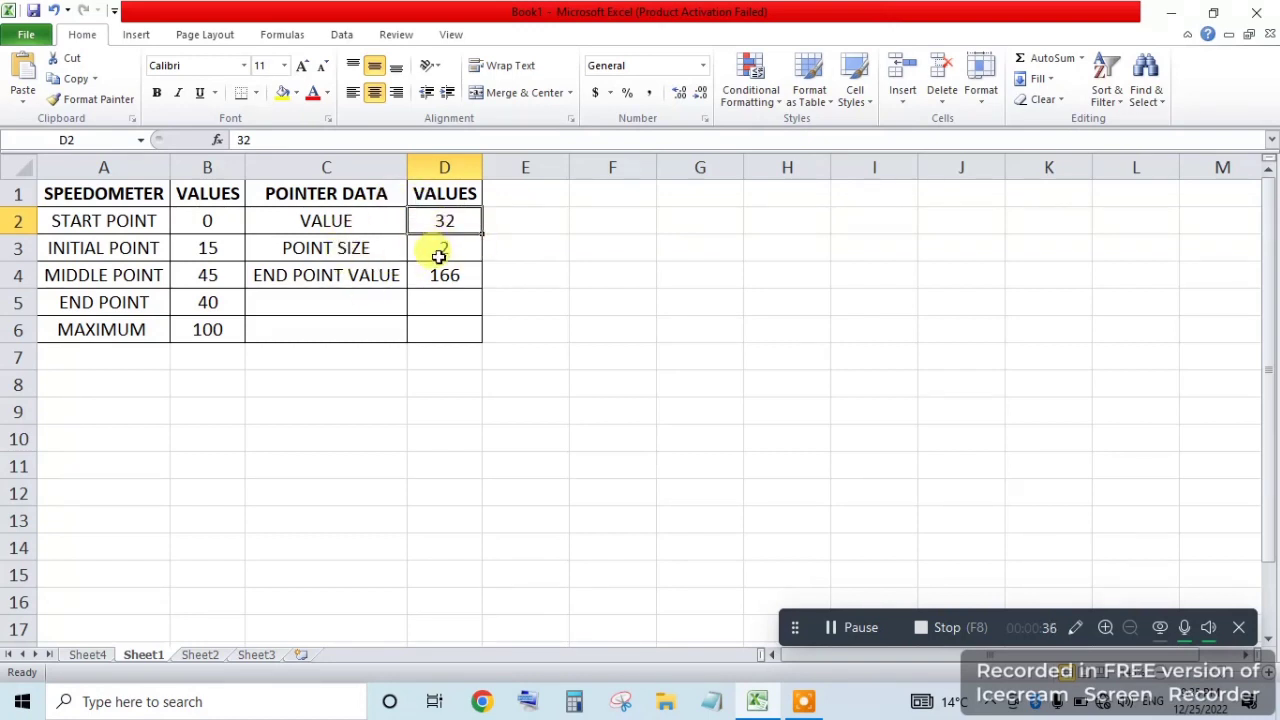
Step: Edit the C3 label to read POINTER SIZE
{"action": "left_click", "coordinate": [323, 249]}
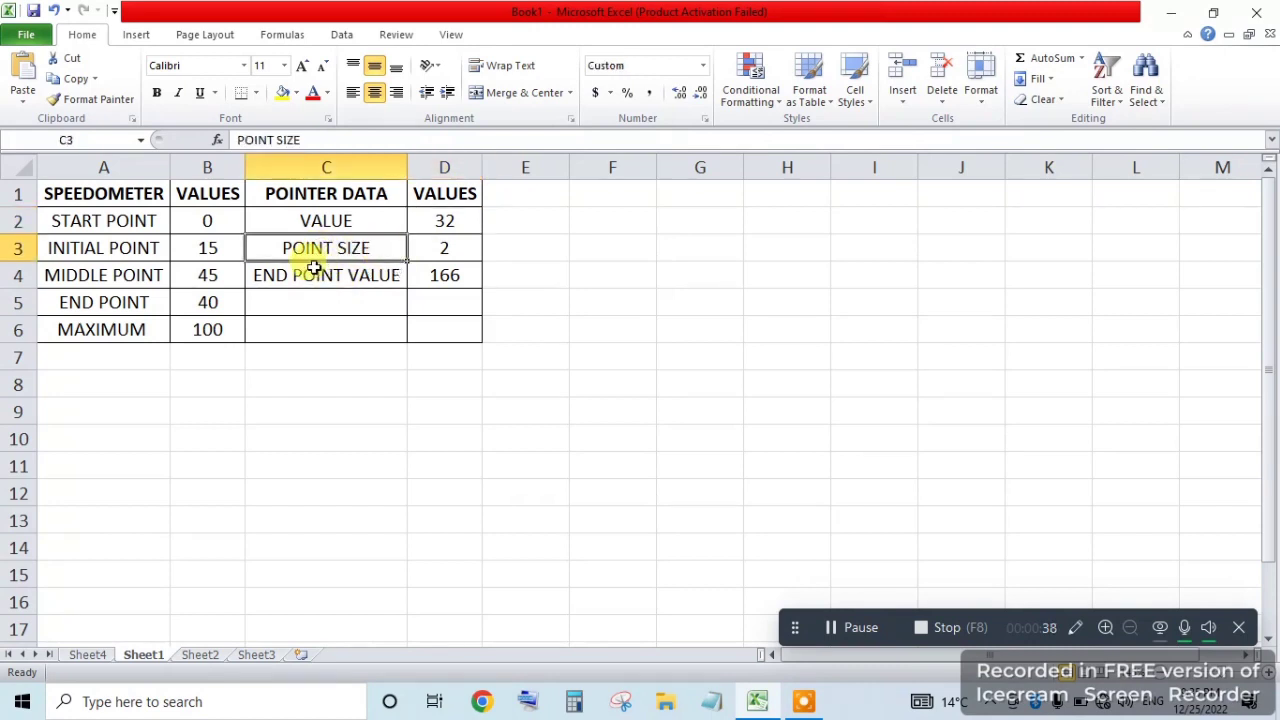
{"action": "double_click", "coordinate": [335, 251]}
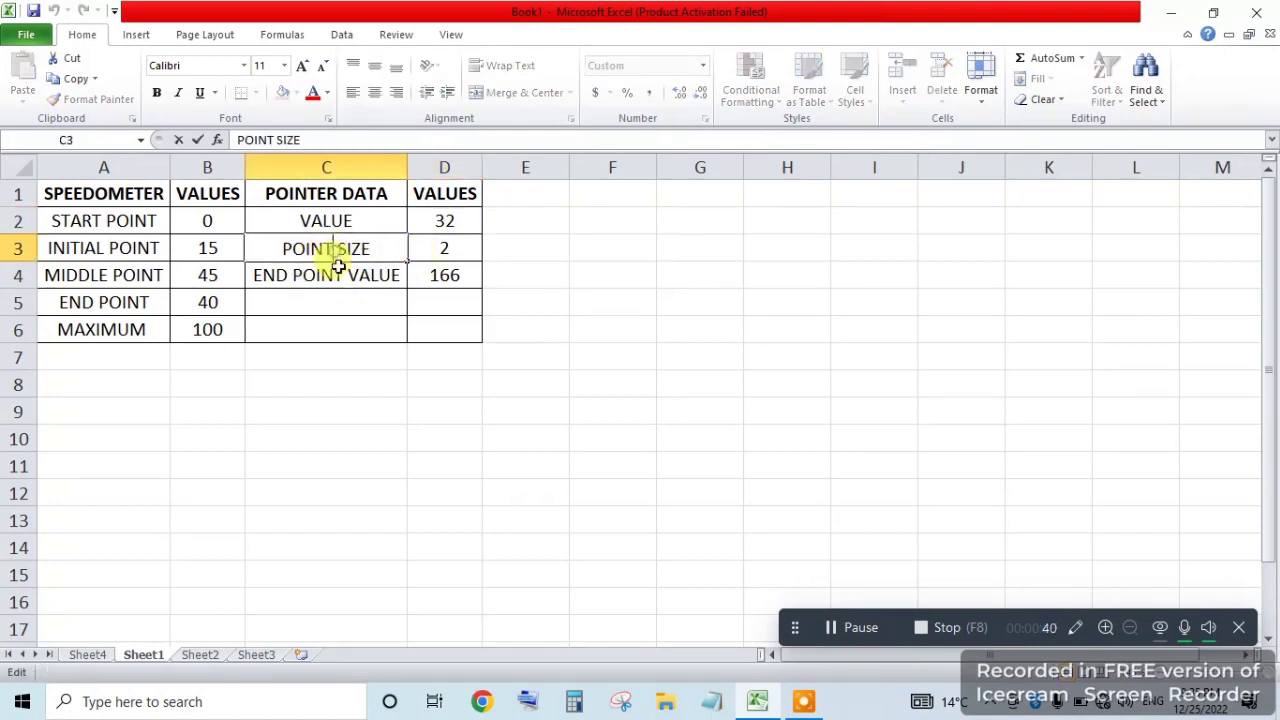
{"action": "type", "text": "er"}
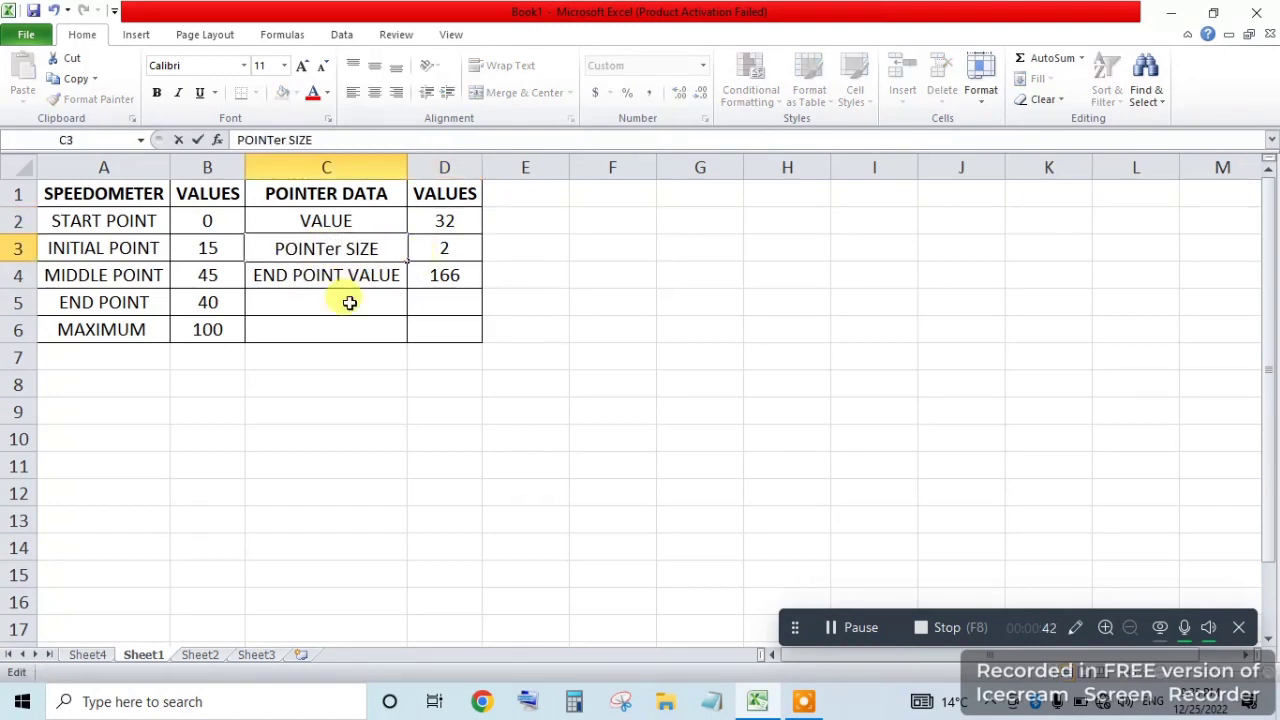
{"action": "key", "text": "BackSpace"}
{"action": "key", "text": "BackSpace"}
{"action": "type", "text": "ER"}
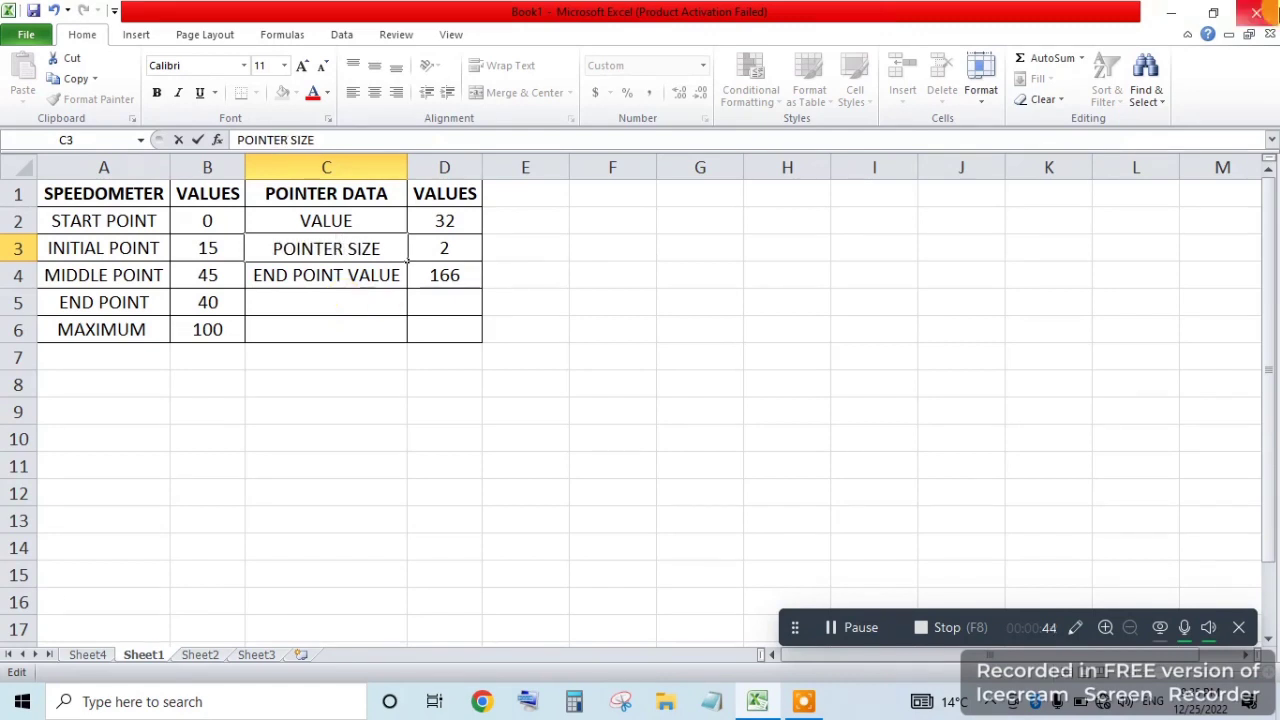
{"action": "left_click", "coordinate": [474, 254]}
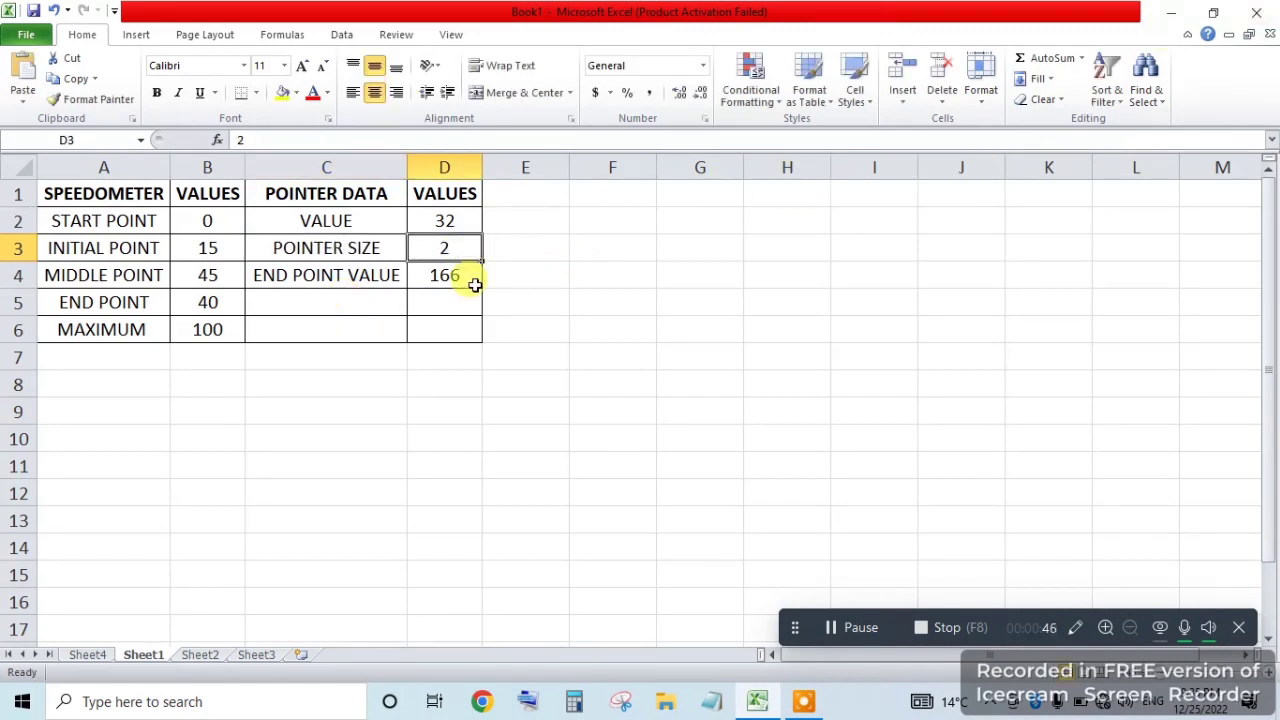
Step: Inspect the pointer values in D2:D4 and the speedometer values in B2:B6
{"action": "left_click", "coordinate": [394, 321]}
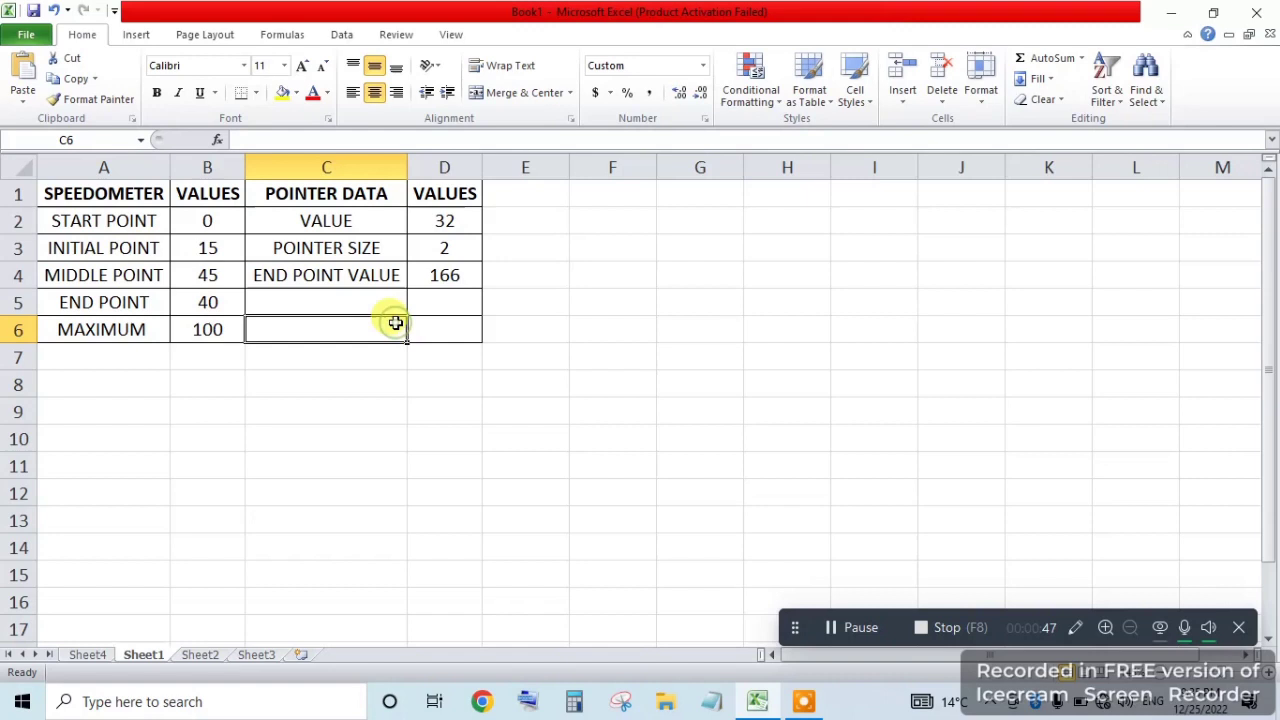
{"action": "left_click", "coordinate": [344, 276]}
{"action": "left_click", "coordinate": [440, 322]}
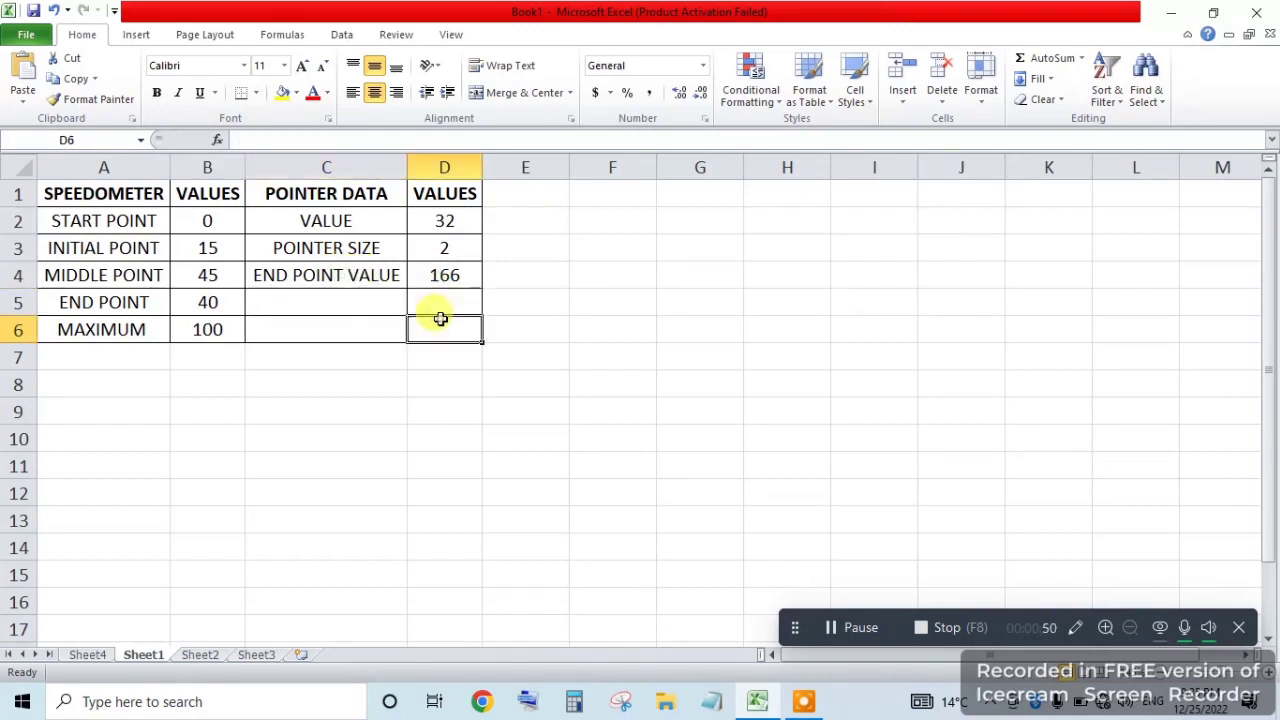
{"action": "left_click_drag", "start_coordinate": [443, 221], "coordinate": [453, 270]}
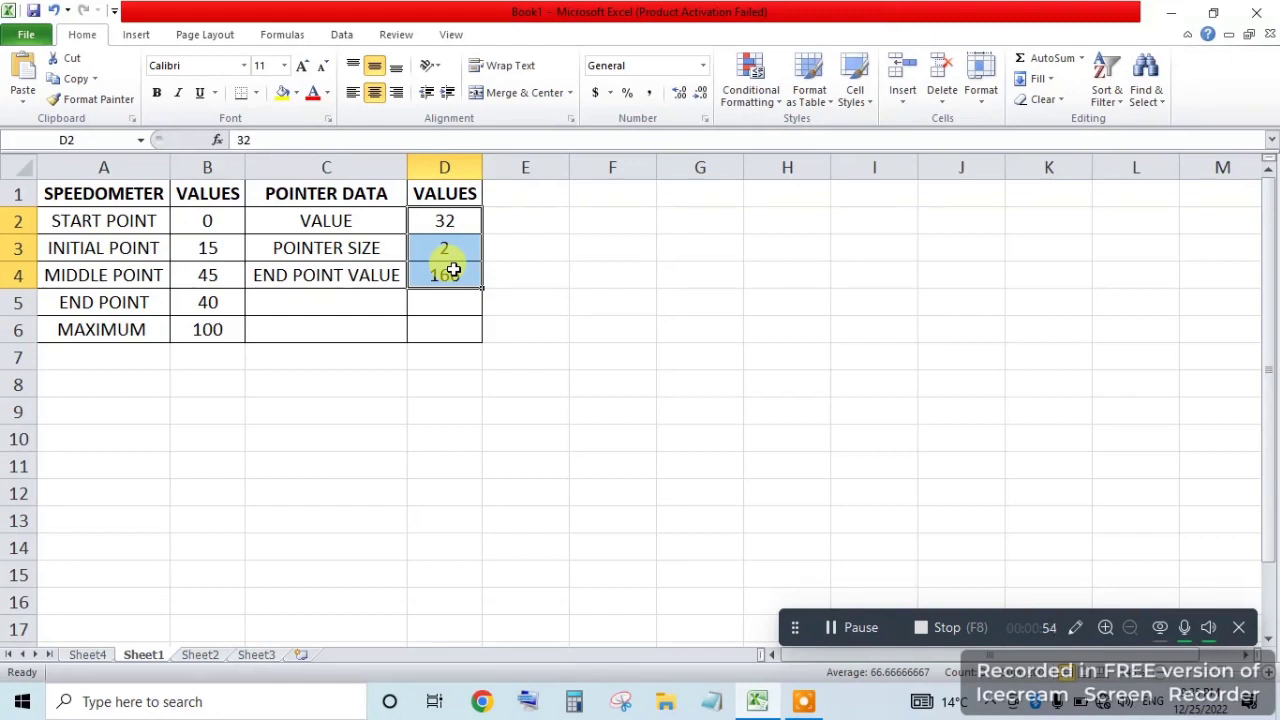
{"action": "left_click", "coordinate": [210, 275]}
{"action": "left_click_drag", "start_coordinate": [212, 221], "coordinate": [228, 317]}
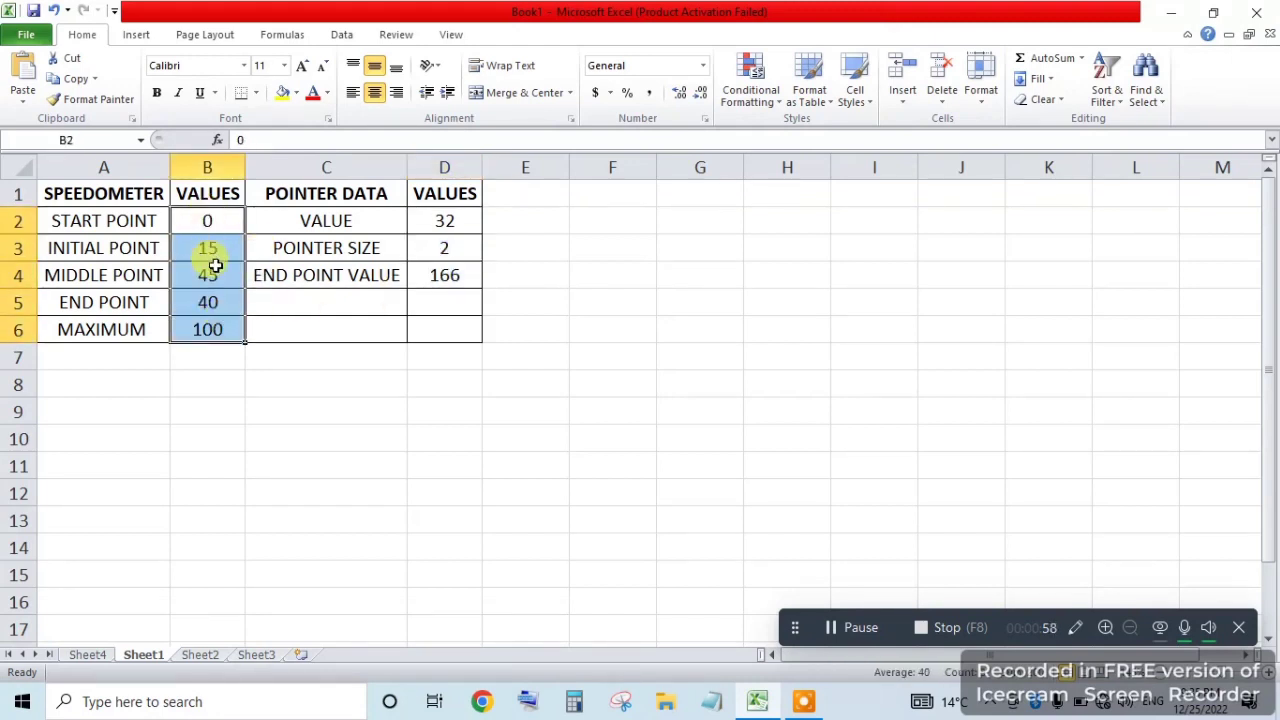
{"action": "left_click", "coordinate": [275, 294]}
Step: Select the speedometer labels and values A1:B6 and re-maximize the Excel window
{"action": "left_click", "coordinate": [128, 215]}
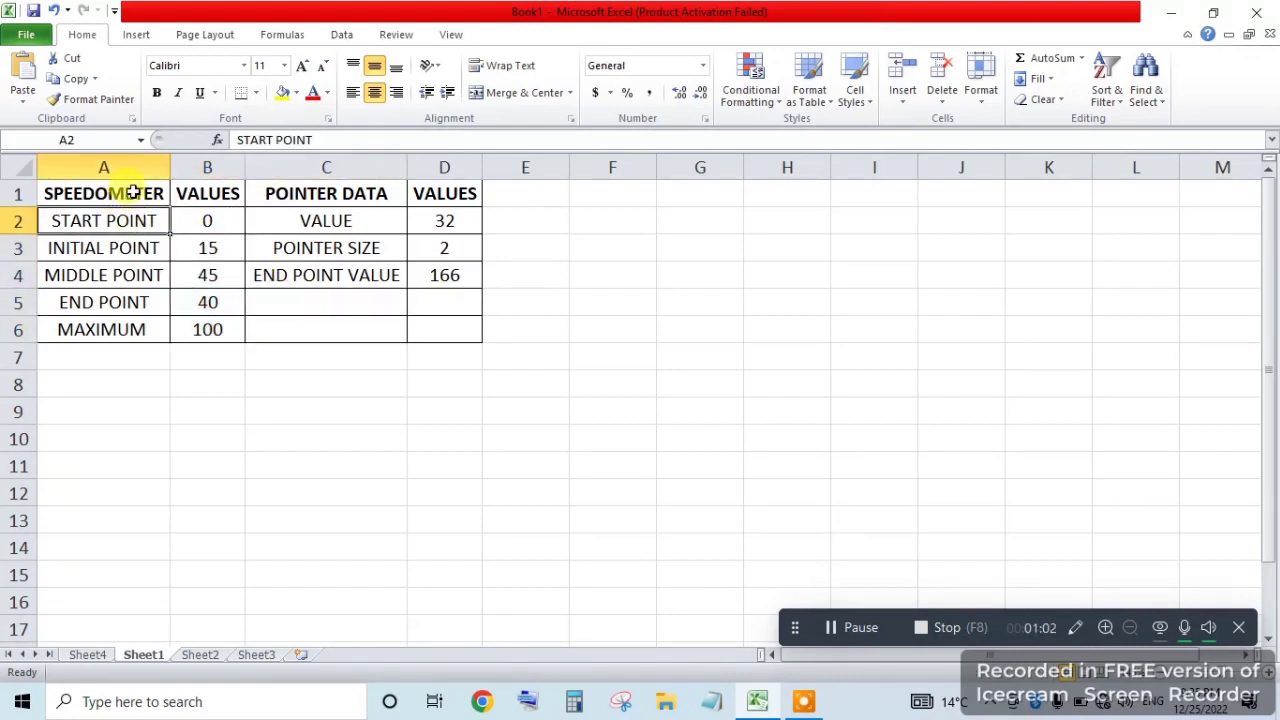
{"action": "left_click_drag", "start_coordinate": [133, 192], "coordinate": [212, 328]}
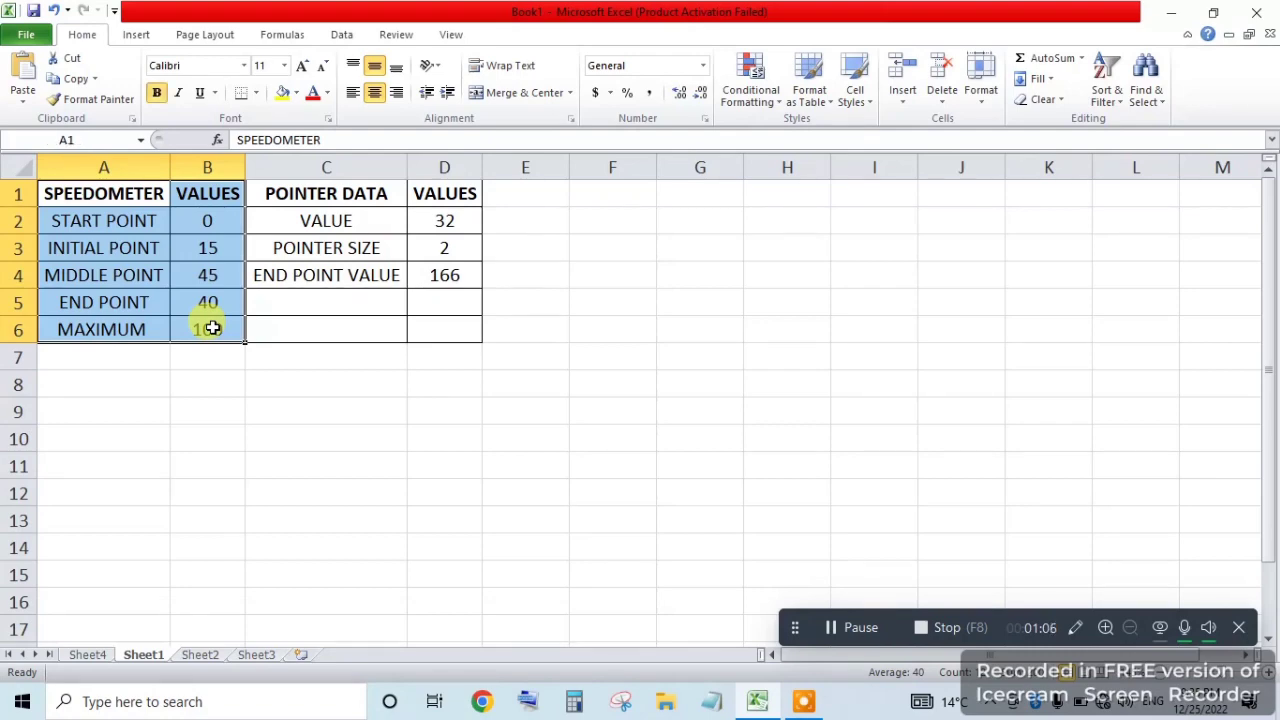
{"action": "double_click", "coordinate": [143, 12]}
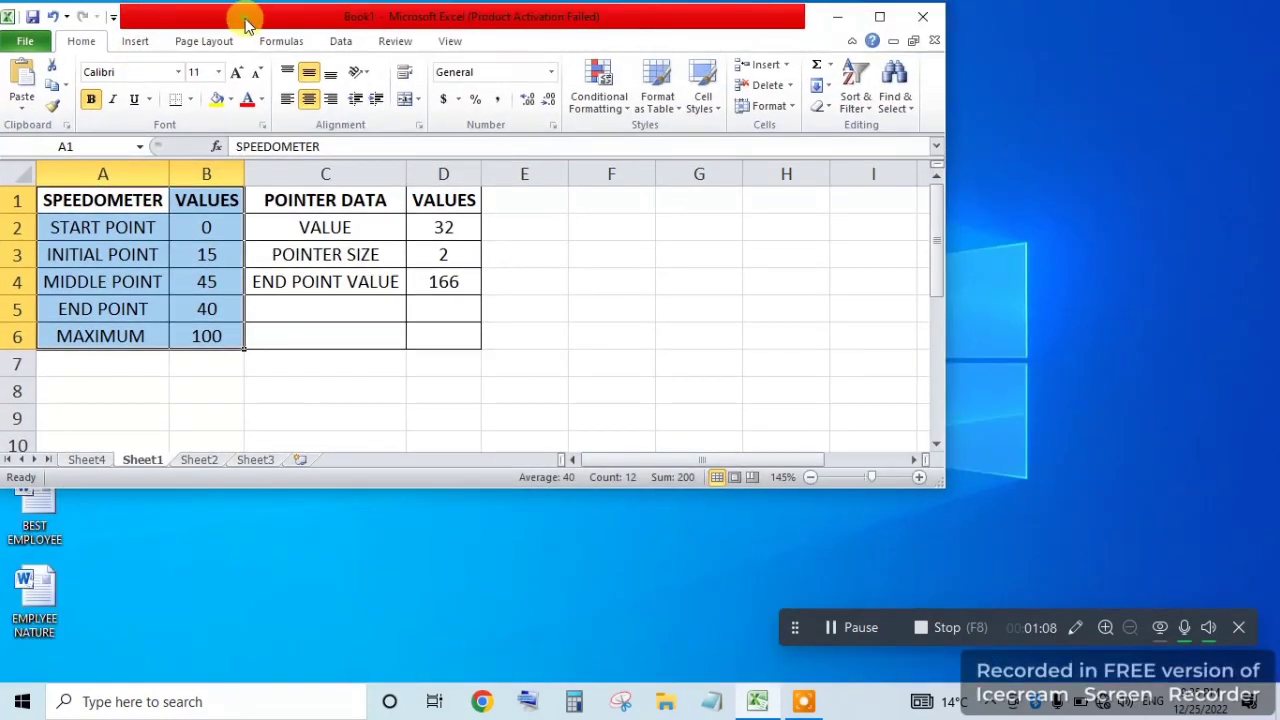
{"action": "double_click", "coordinate": [247, 18]}
Step: Insert a first-subtype Doughnut chart through Pie > All Chart Types
{"action": "left_click", "coordinate": [136, 34]}
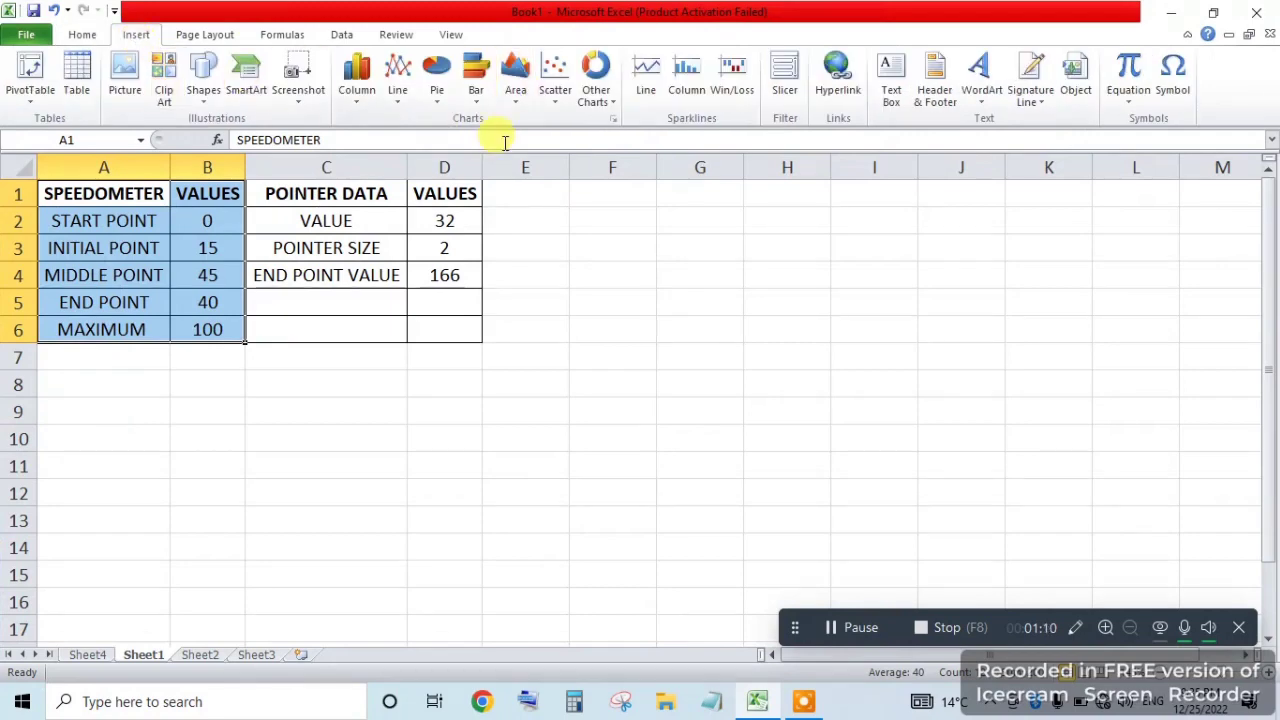
{"action": "left_click", "coordinate": [437, 80]}
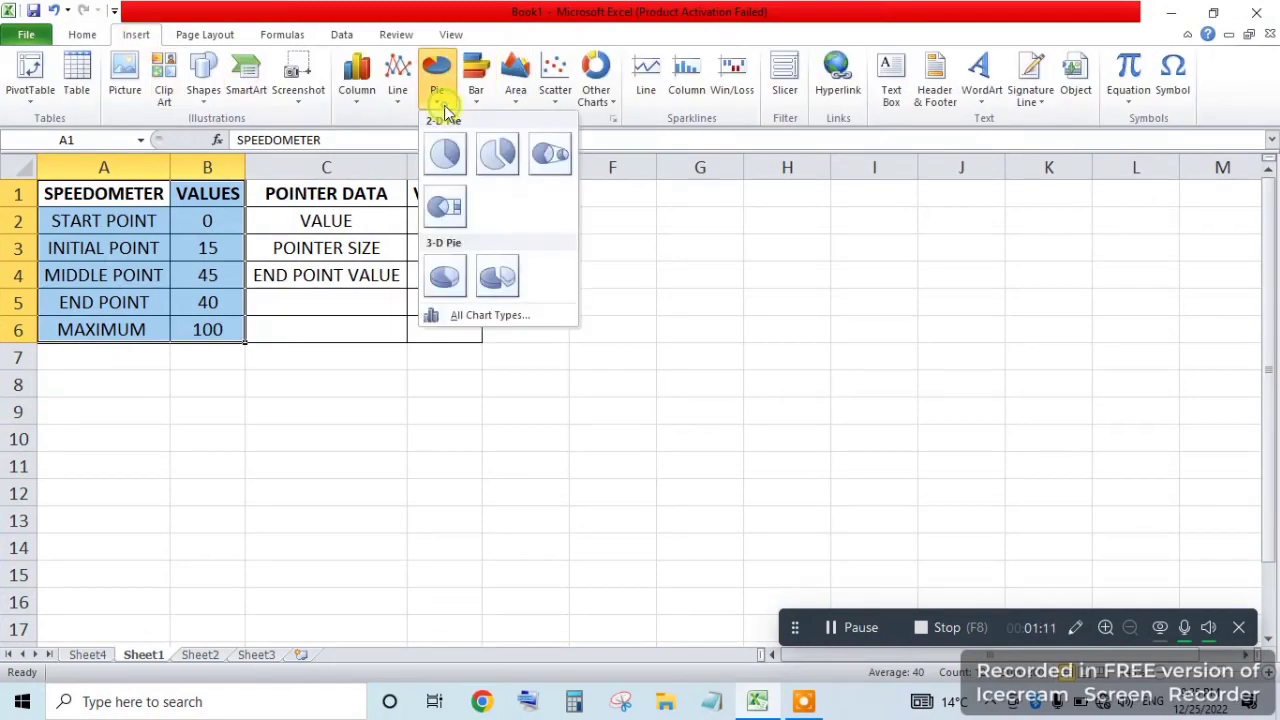
{"action": "left_click", "coordinate": [496, 316]}
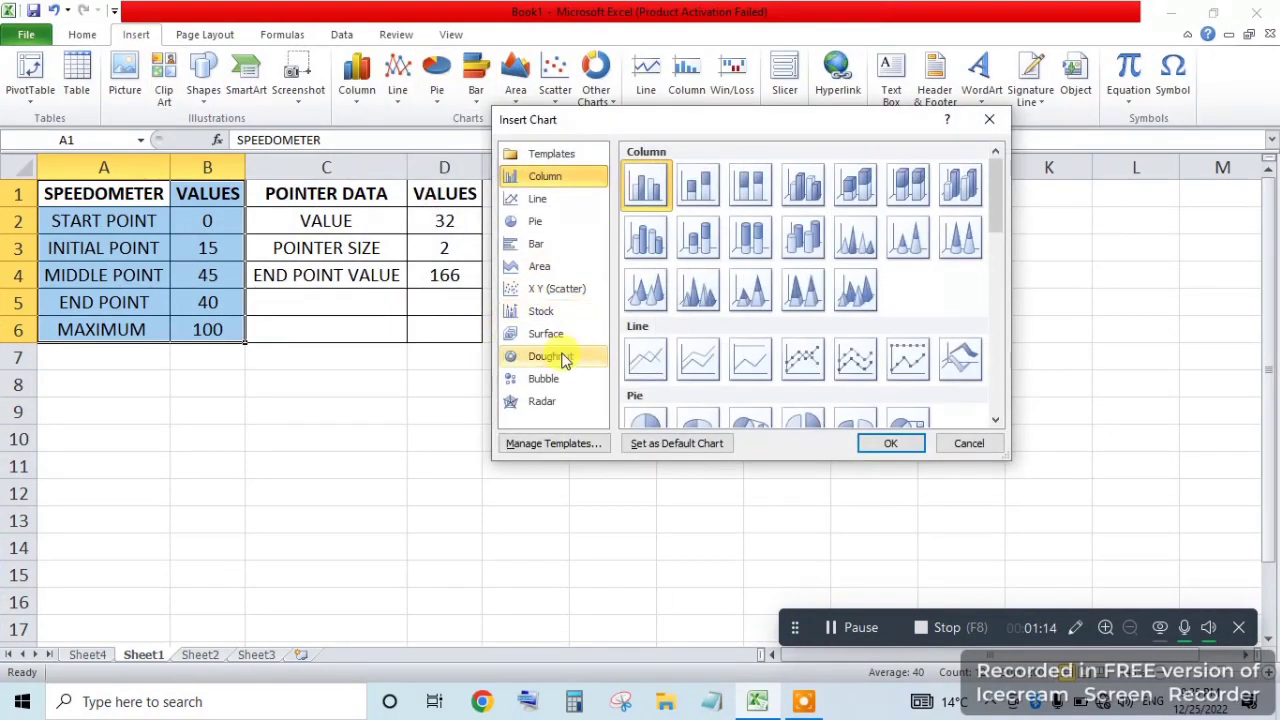
{"action": "left_click", "coordinate": [555, 362]}
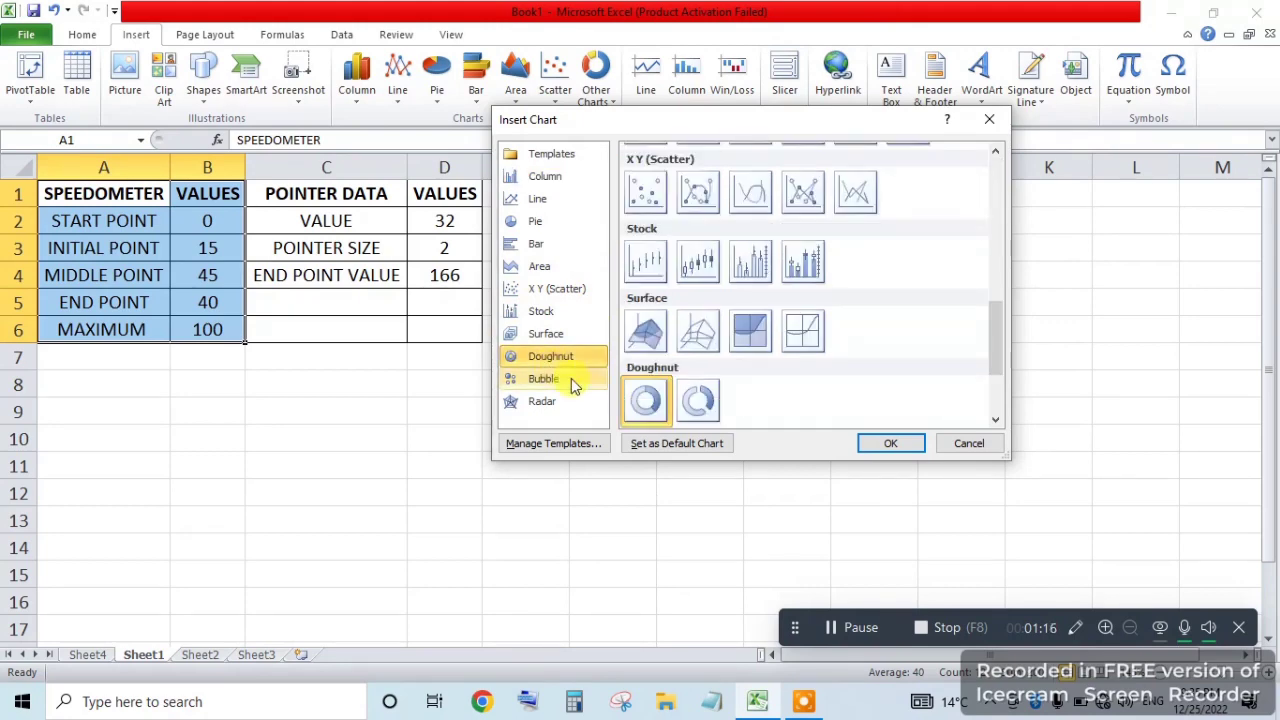
{"action": "left_click", "coordinate": [885, 440]}
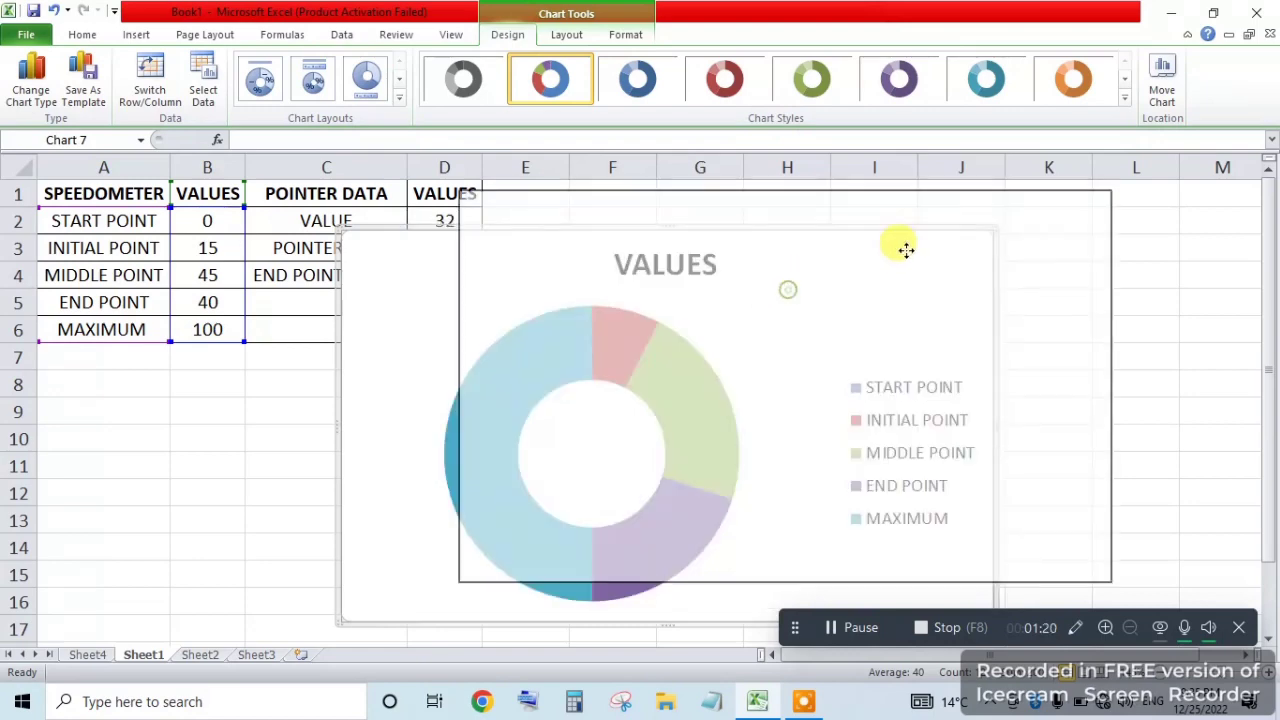
Step: Move the doughnut chart right of the tables and delete its legend
{"action": "left_click_drag", "start_coordinate": [779, 295], "coordinate": [948, 261]}
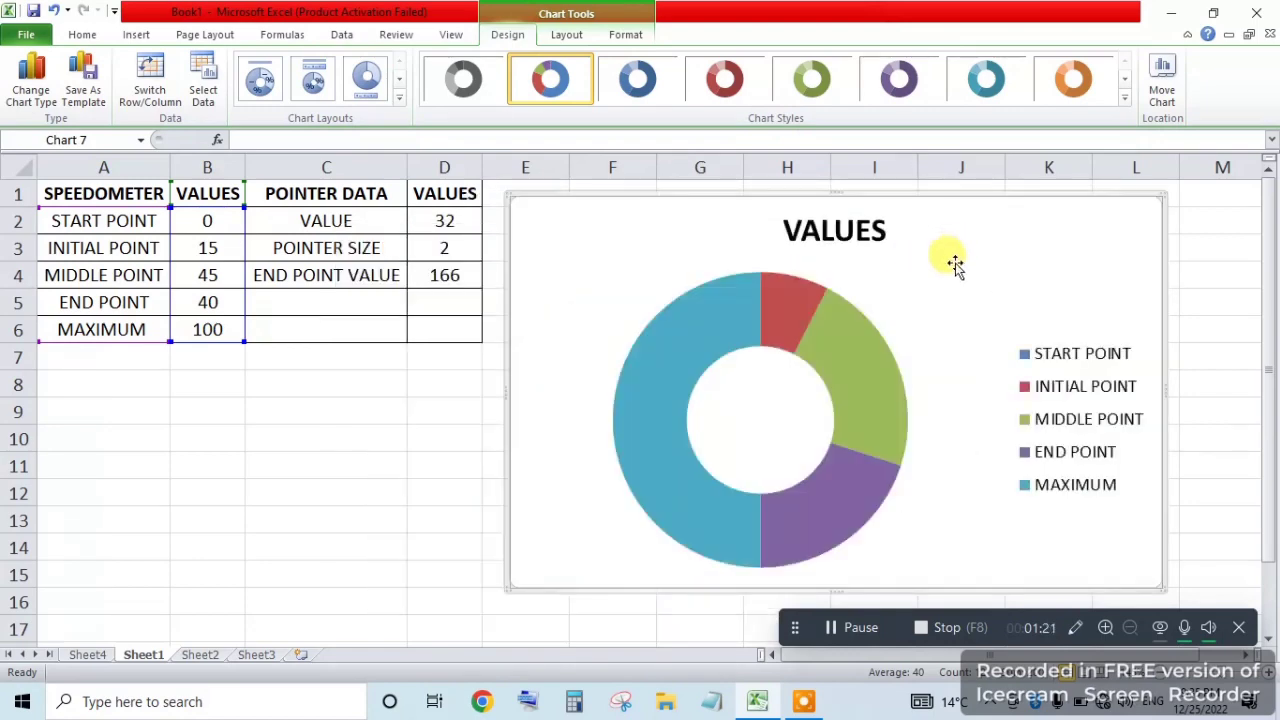
{"action": "left_click", "coordinate": [1068, 390]}
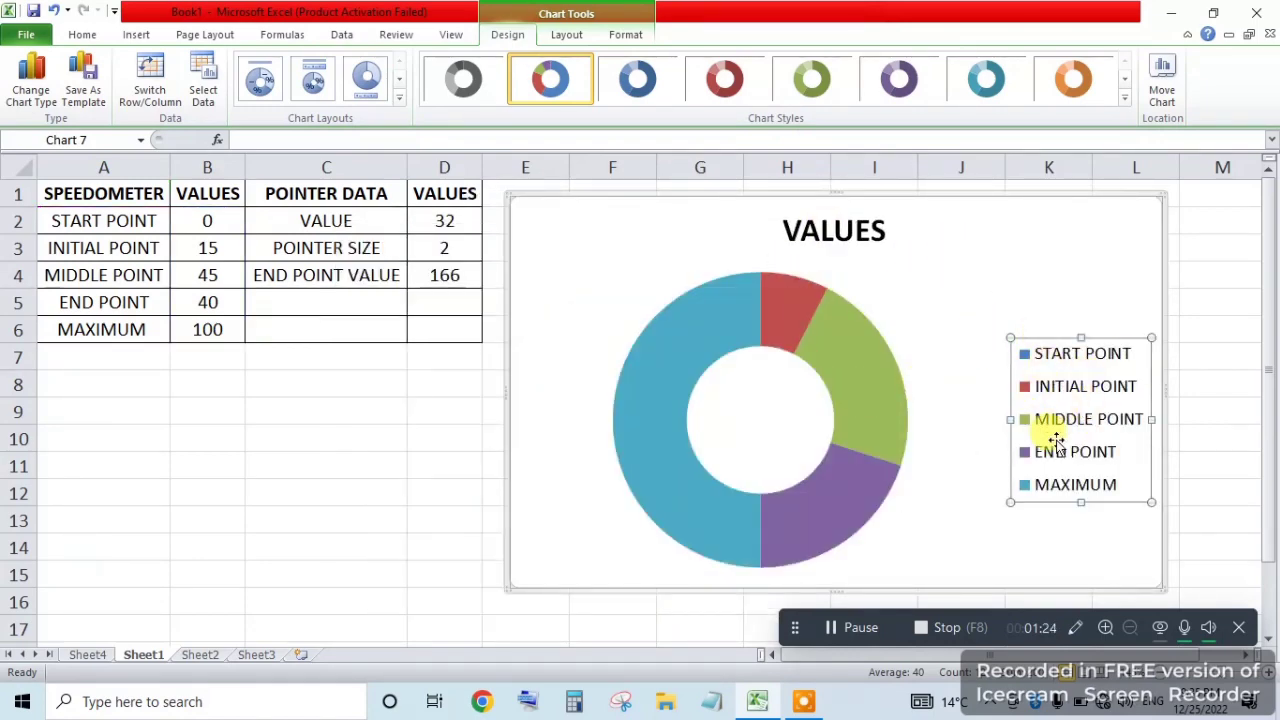
{"action": "key", "text": "Delete"}
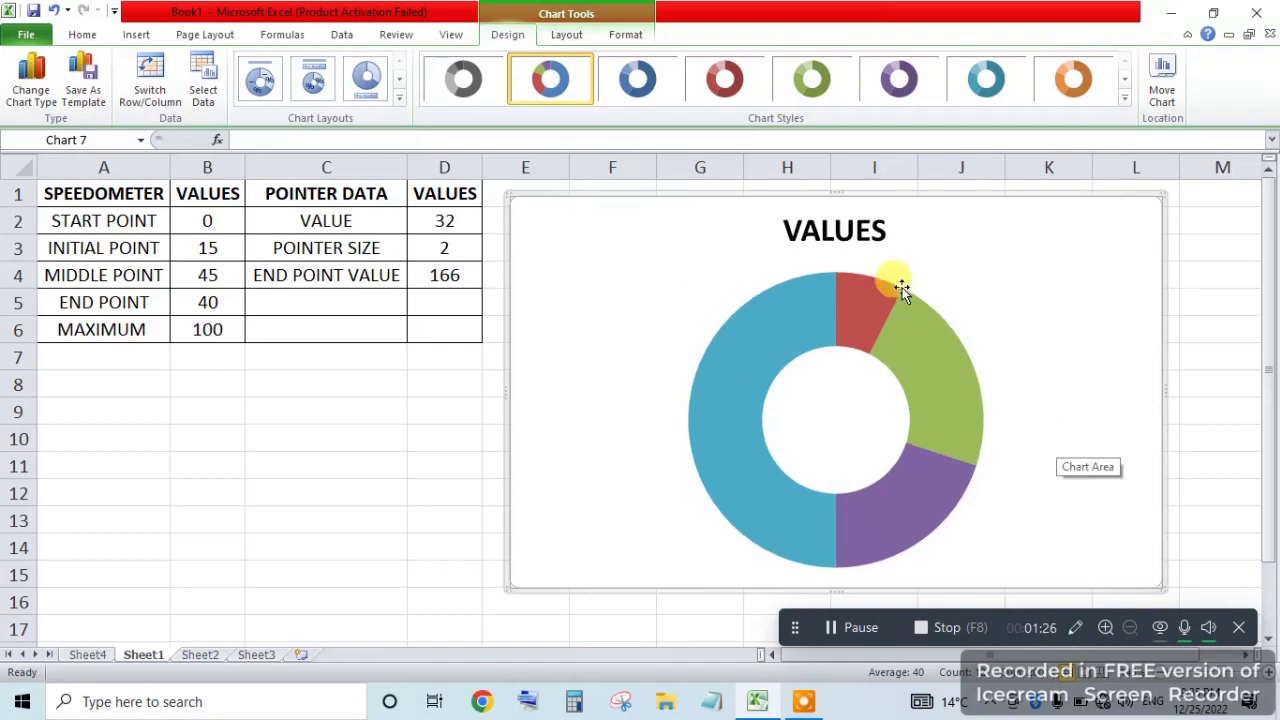
Step: Change the chart title from VALUES to SPEEDO METER
{"action": "left_click", "coordinate": [833, 222]}
{"action": "double_click", "coordinate": [838, 231]}
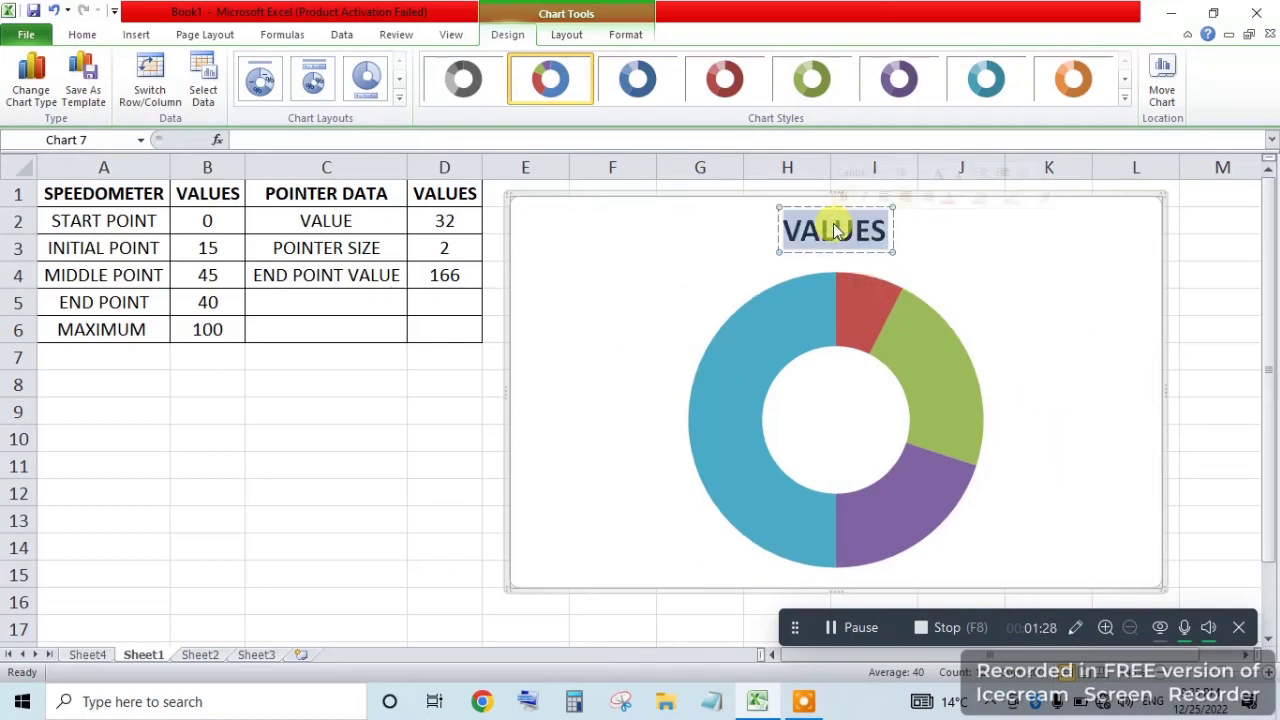
{"action": "type", "text": "sPEE"}
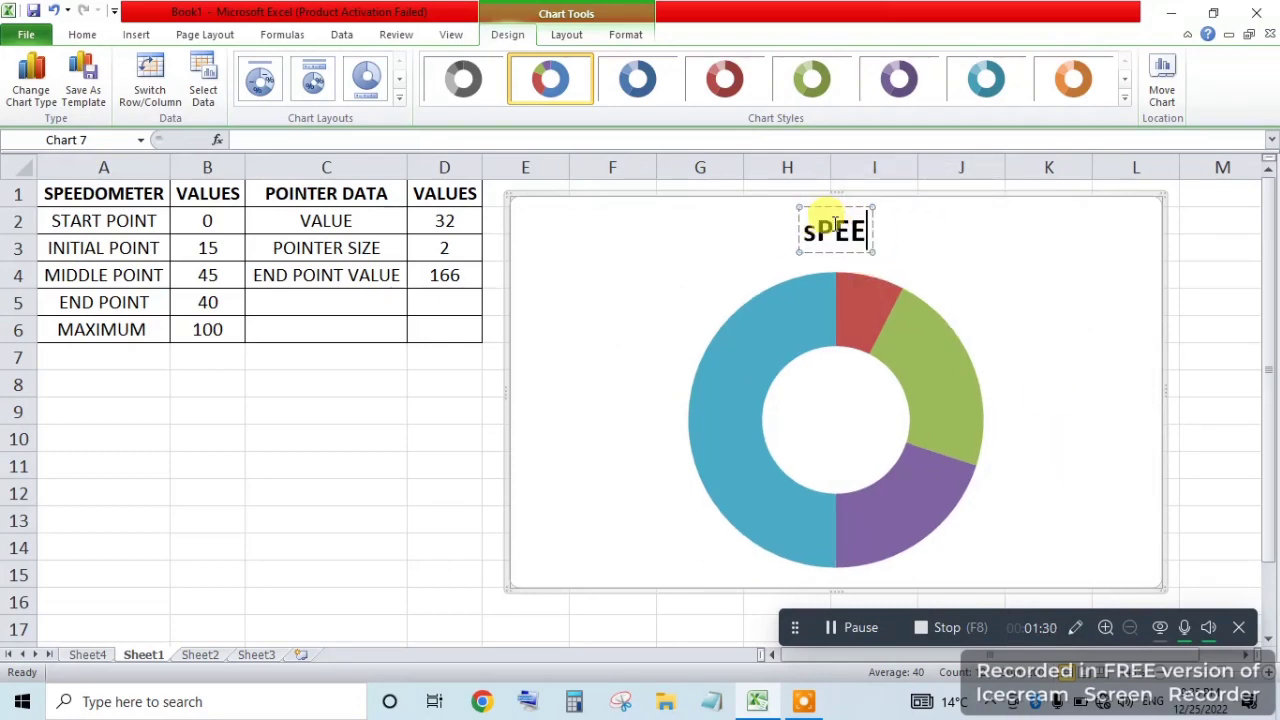
{"action": "key", "text": "BackSpace"}
{"action": "key", "text": "BackSpace"}
{"action": "key", "text": "BackSpace"}
{"action": "type", "text": "S"}
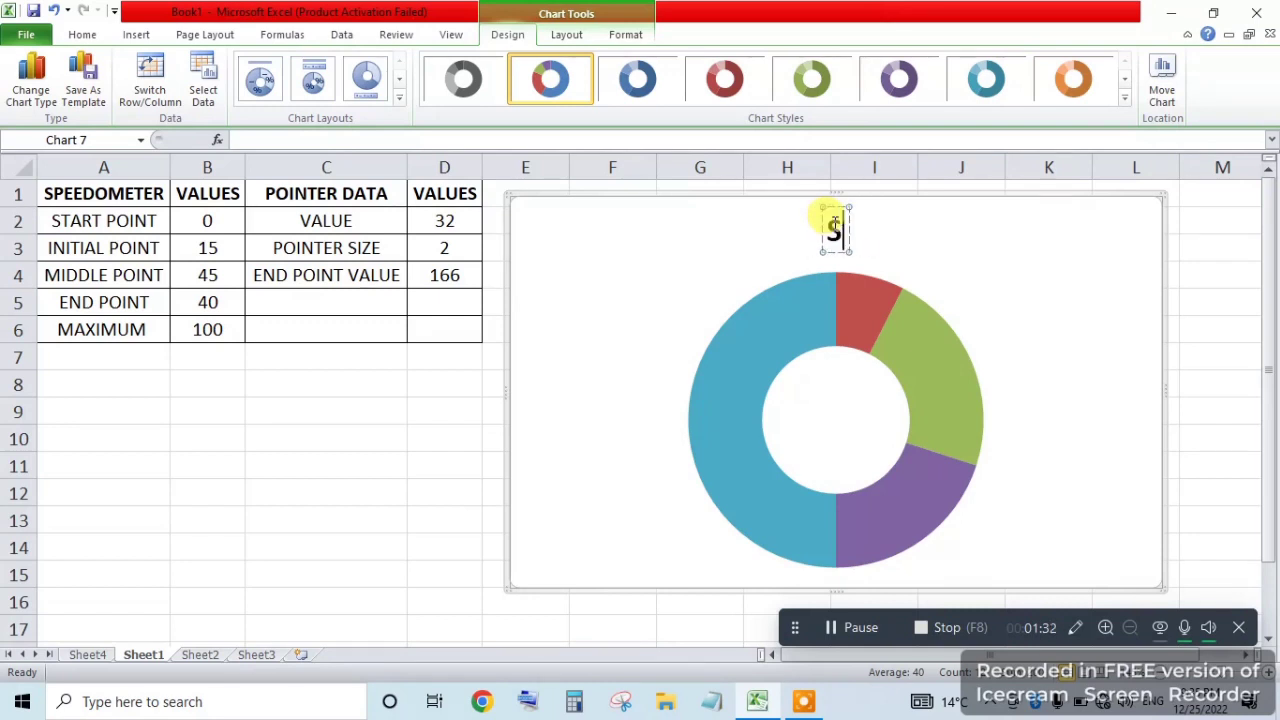
{"action": "type", "text": "PEEDO"}
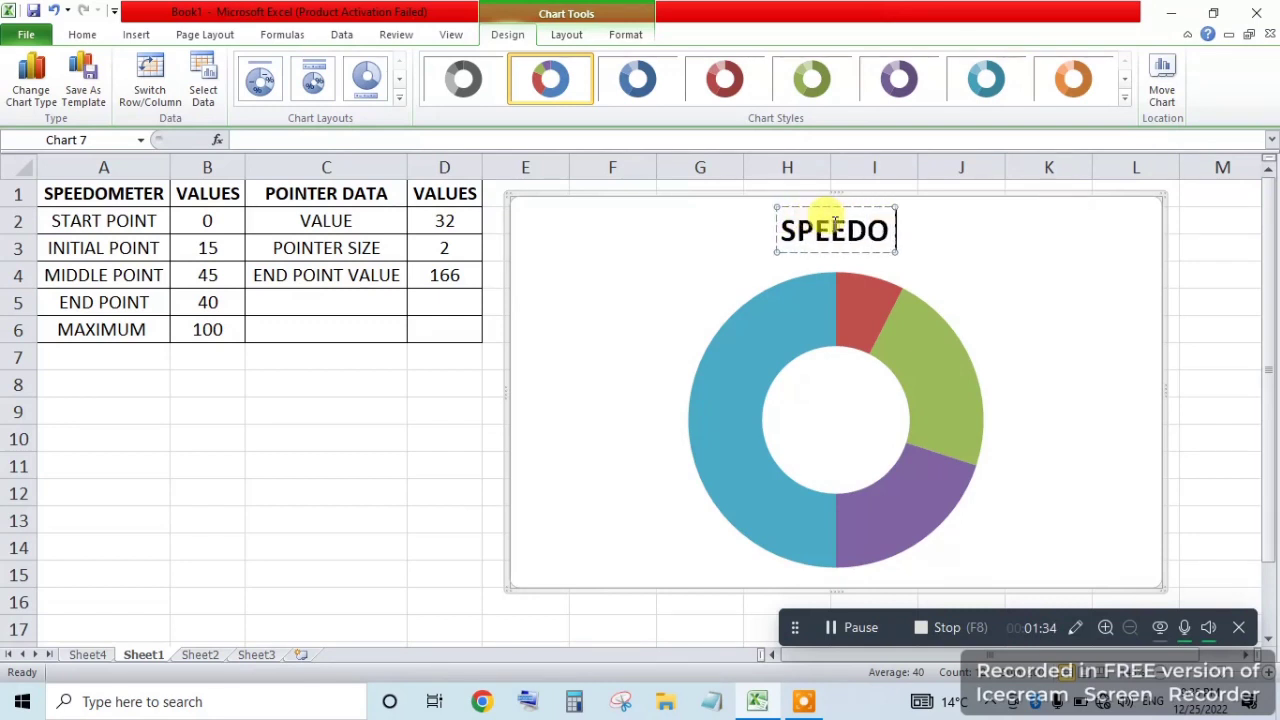
{"action": "type", "text": " METER"}
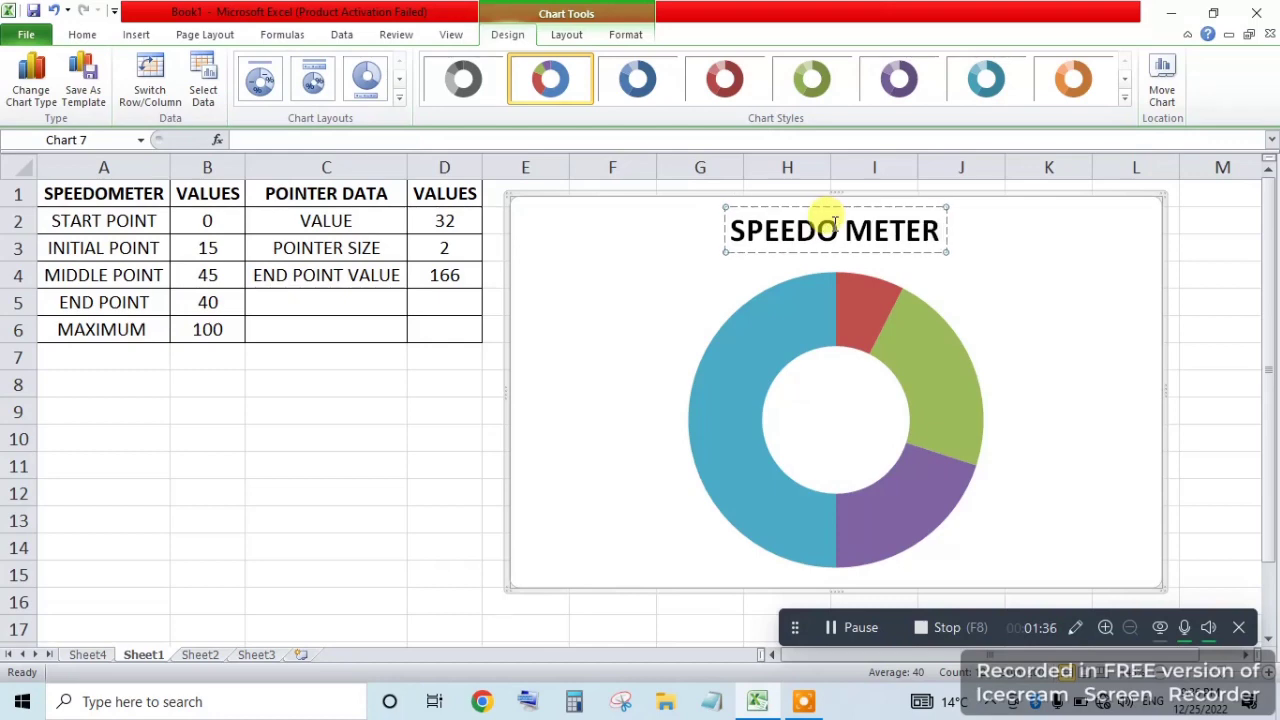
{"action": "left_click", "coordinate": [1067, 350]}
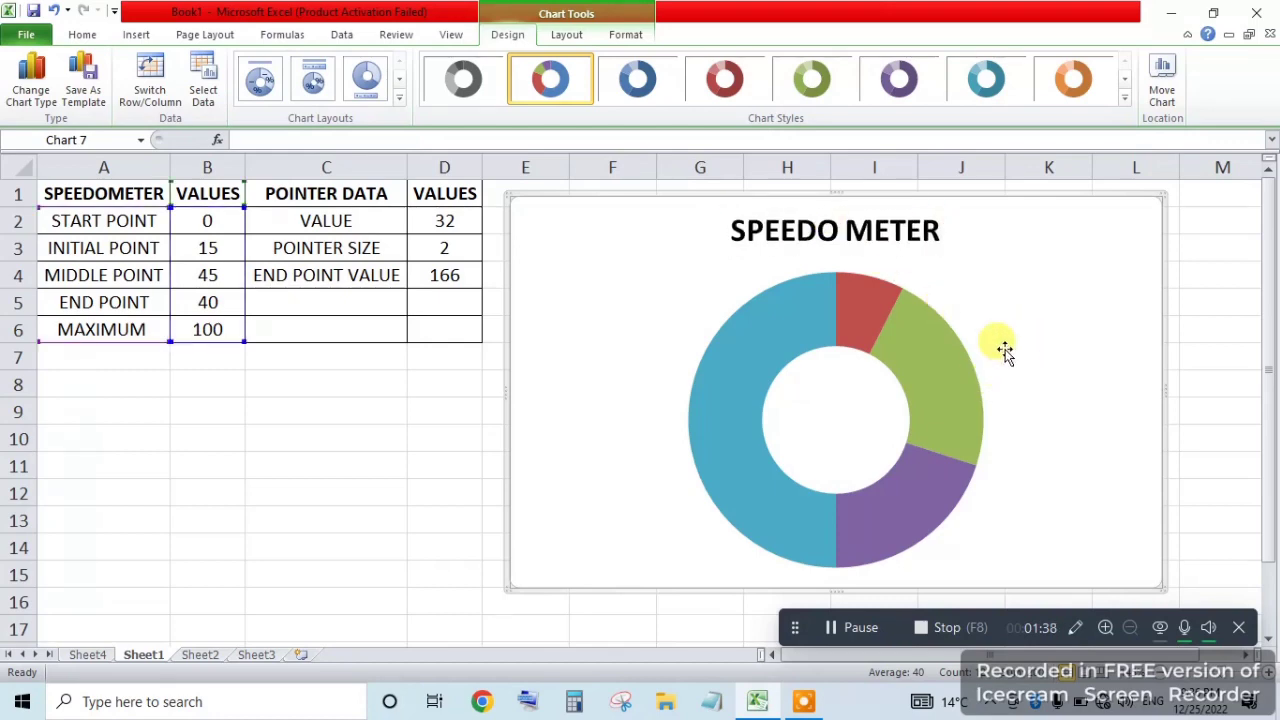
{"action": "left_click", "coordinate": [960, 390]}
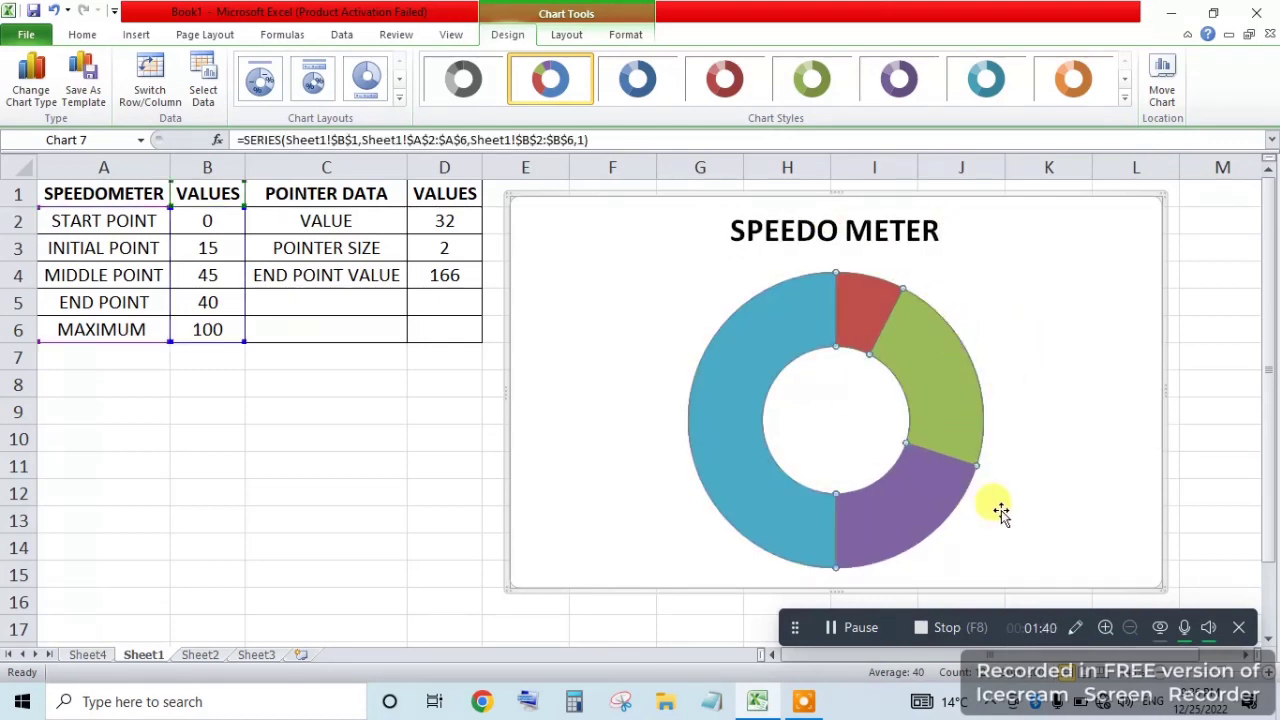
{"action": "mouse_move", "coordinate": [950, 432]}
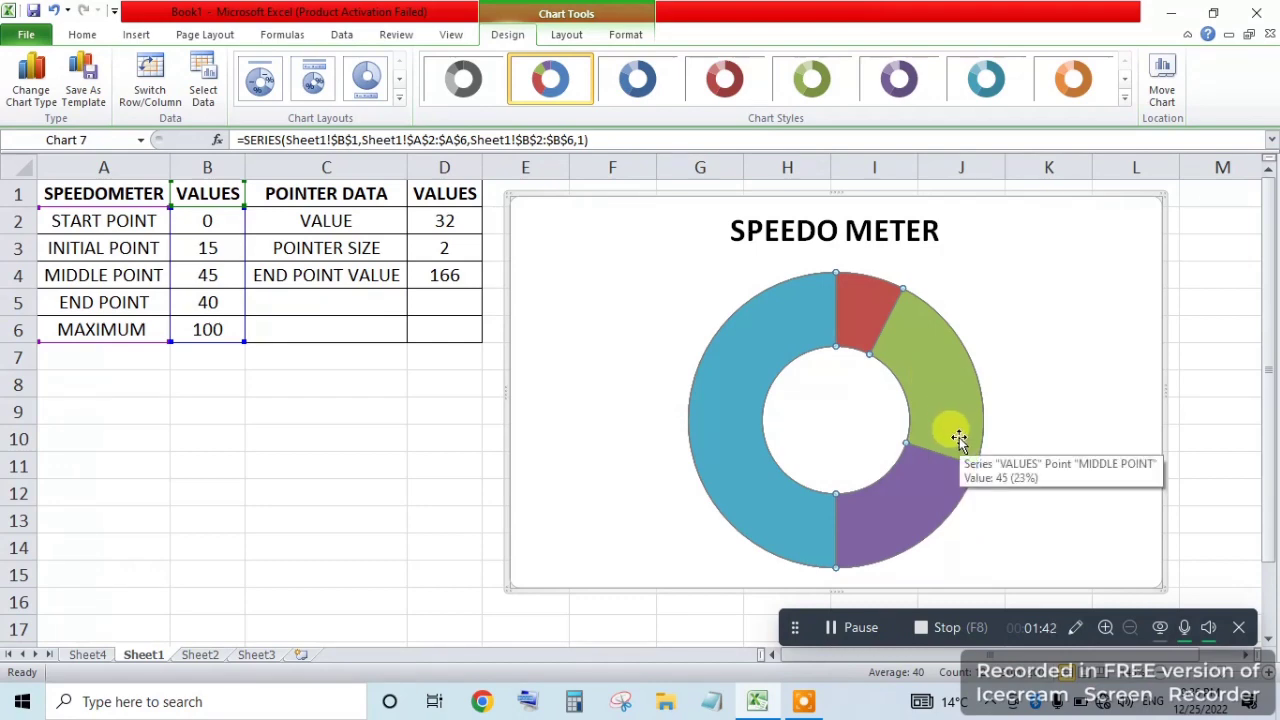
Step: Set the doughnut series' Angle of first slice to 270° in Format Data Series
{"action": "right_click", "coordinate": [958, 438]}
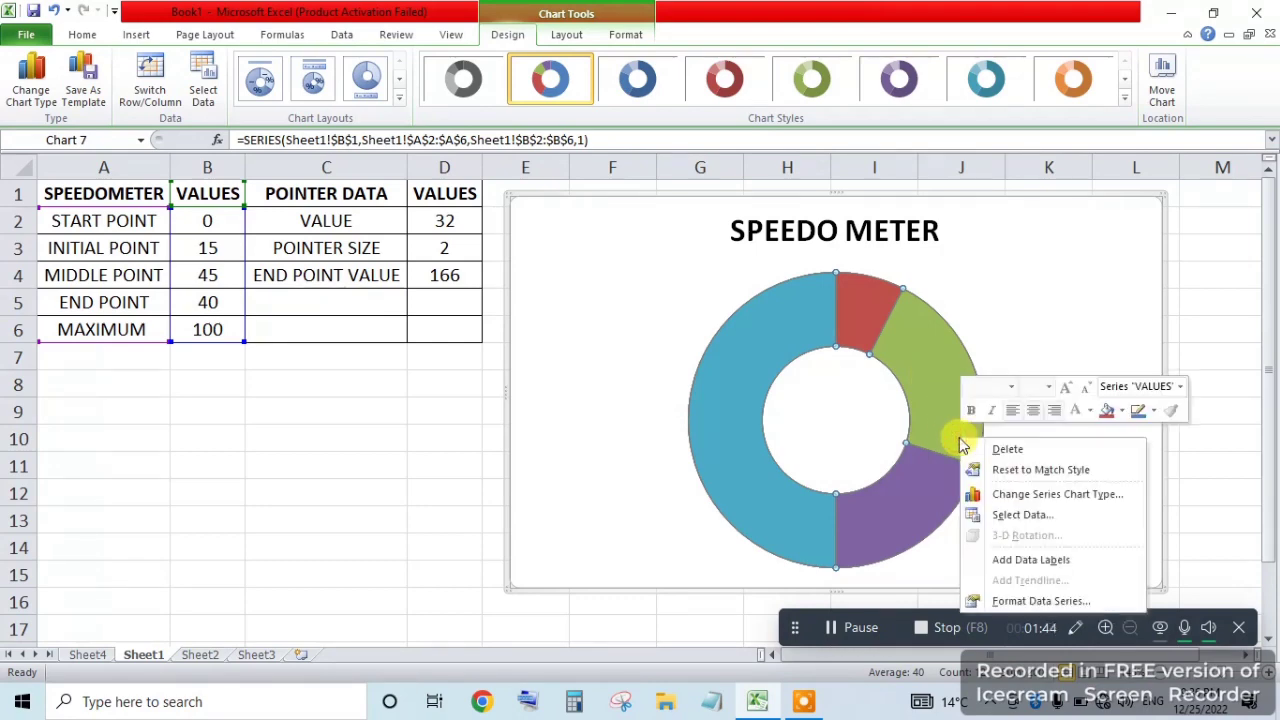
{"action": "left_click", "coordinate": [1040, 601]}
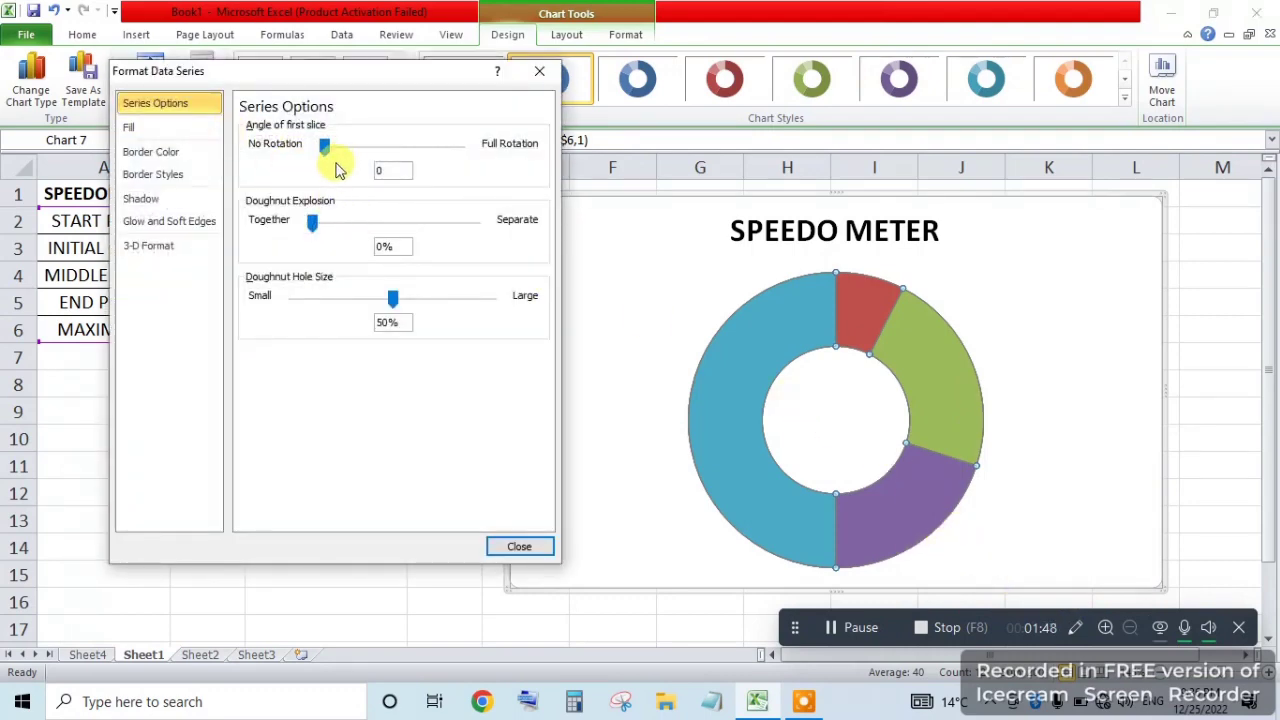
{"action": "left_click_drag", "start_coordinate": [324, 145], "coordinate": [366, 147]}
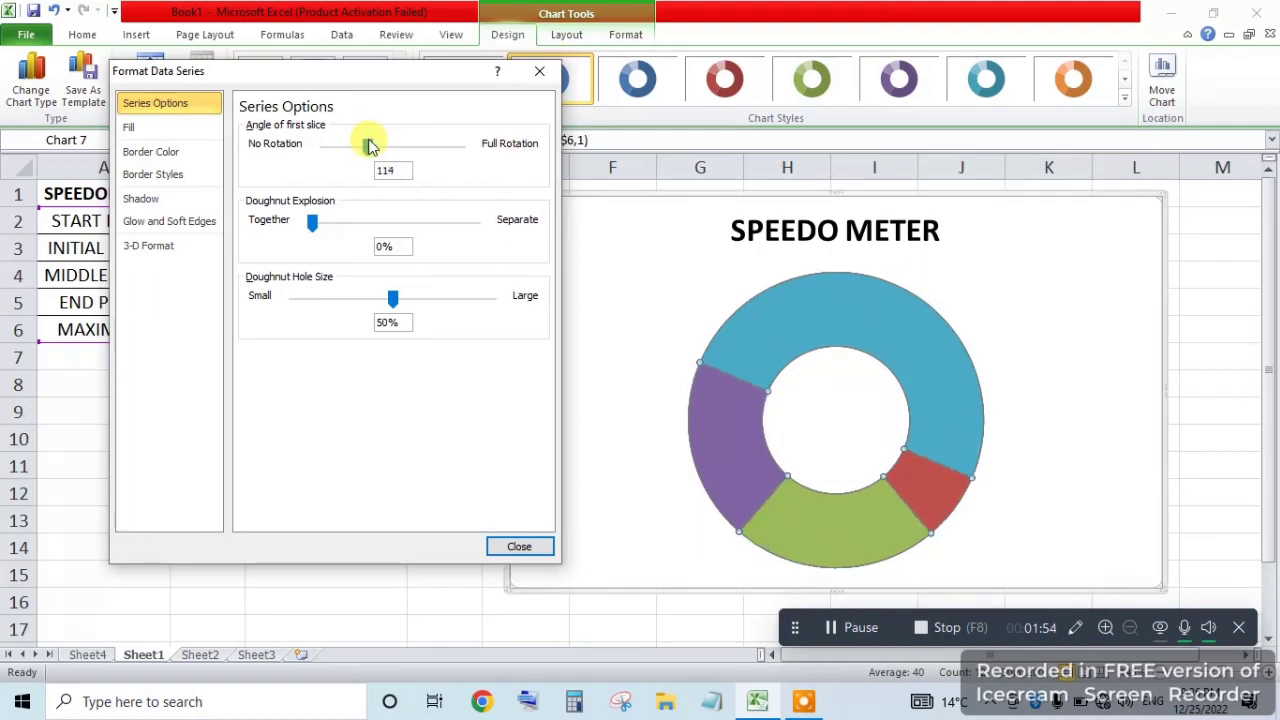
{"action": "mouse_move", "coordinate": [369, 146]}
{"action": "left_mouse_down"}
{"action": "mouse_move", "coordinate": [435, 149]}
{"action": "mouse_move", "coordinate": [352, 168]}
{"action": "left_mouse_up"}
{"action": "type", "text": "270"}
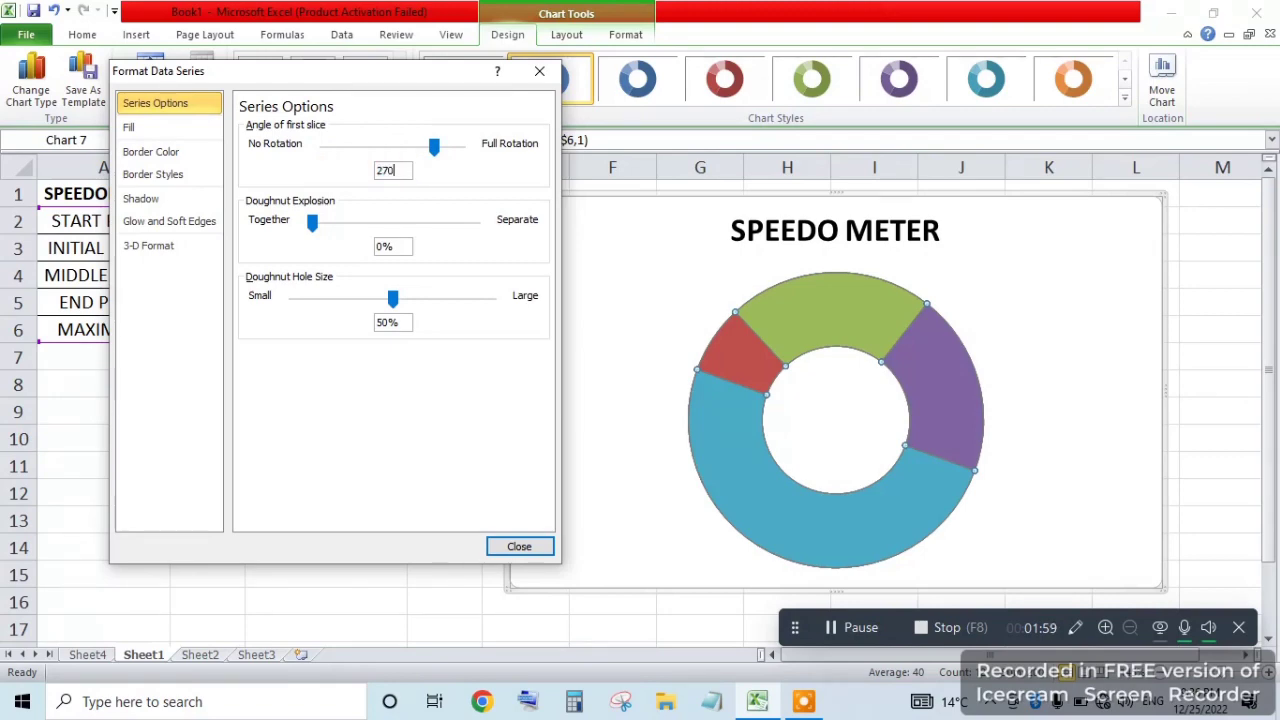
{"action": "left_click", "coordinate": [519, 546]}
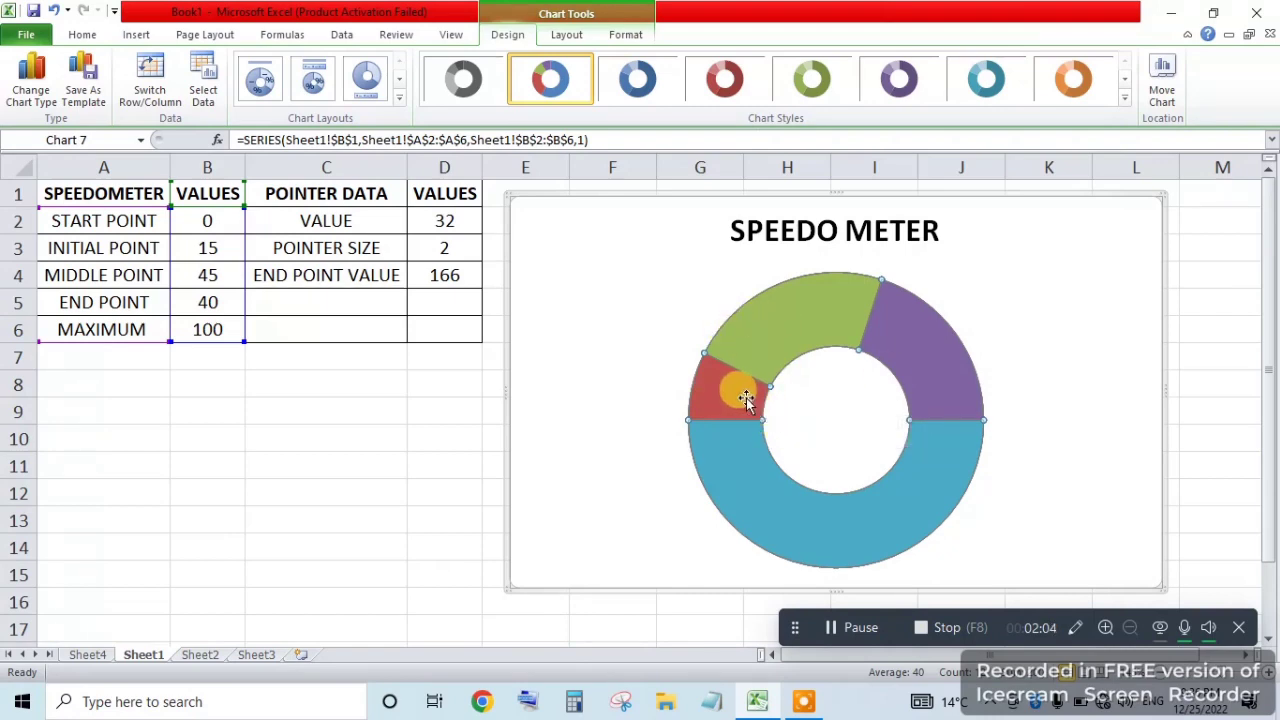
Step: Give the blue MAXIMUM slice No fill in Format Data Point
{"action": "left_click", "coordinate": [836, 530]}
{"action": "double_click", "coordinate": [836, 530]}
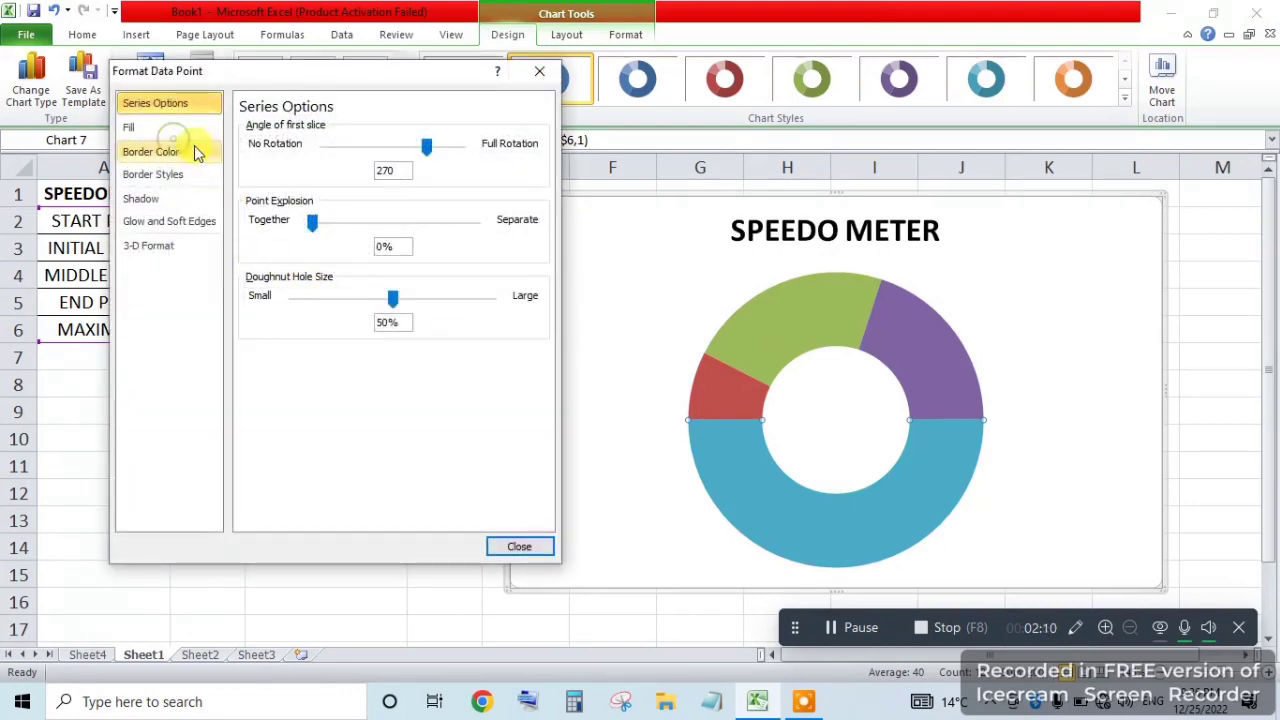
{"action": "left_click", "coordinate": [156, 129]}
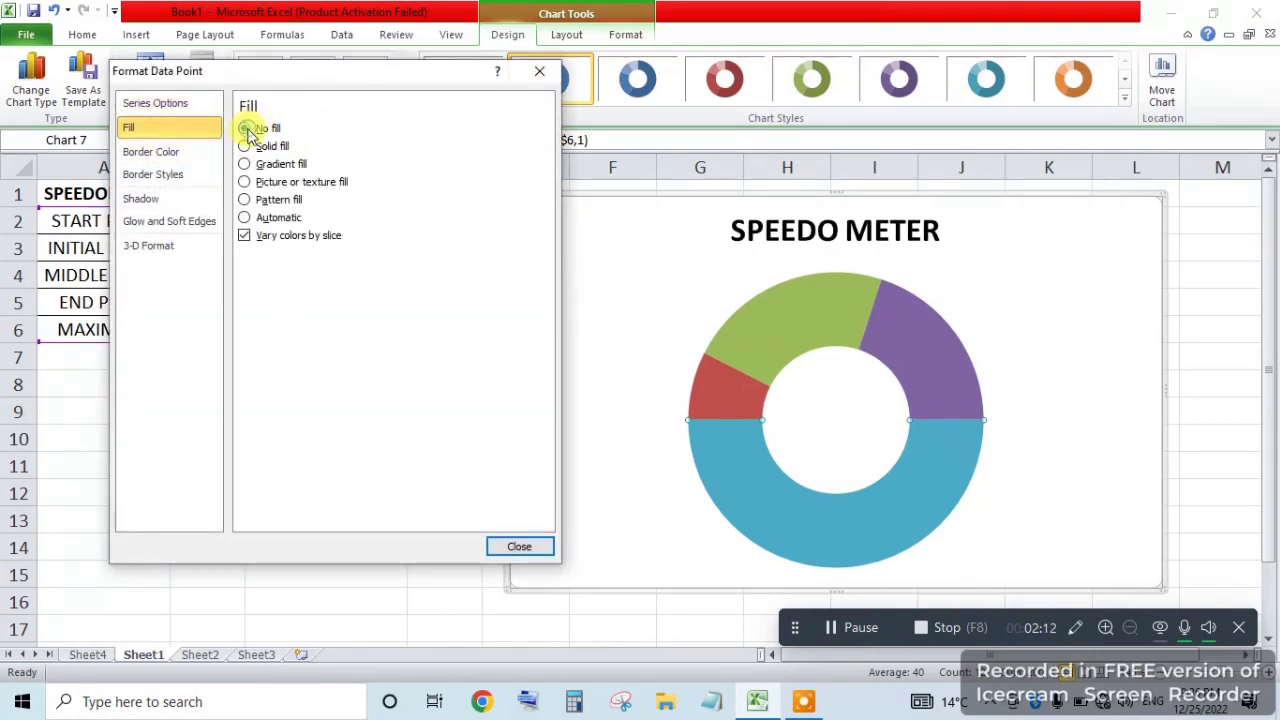
{"action": "left_click", "coordinate": [248, 130]}
{"action": "left_click", "coordinate": [734, 389]}
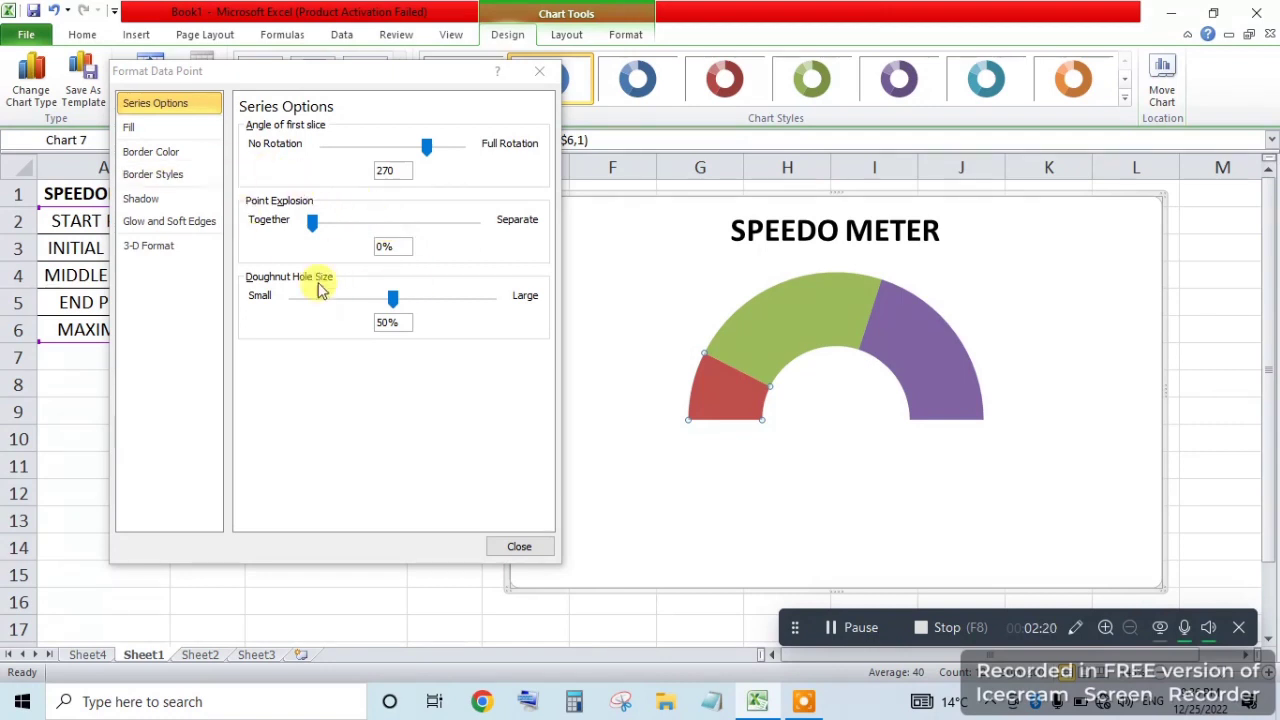
Step: Give the first gauge slice a solid red fill
{"action": "left_click", "coordinate": [132, 128]}
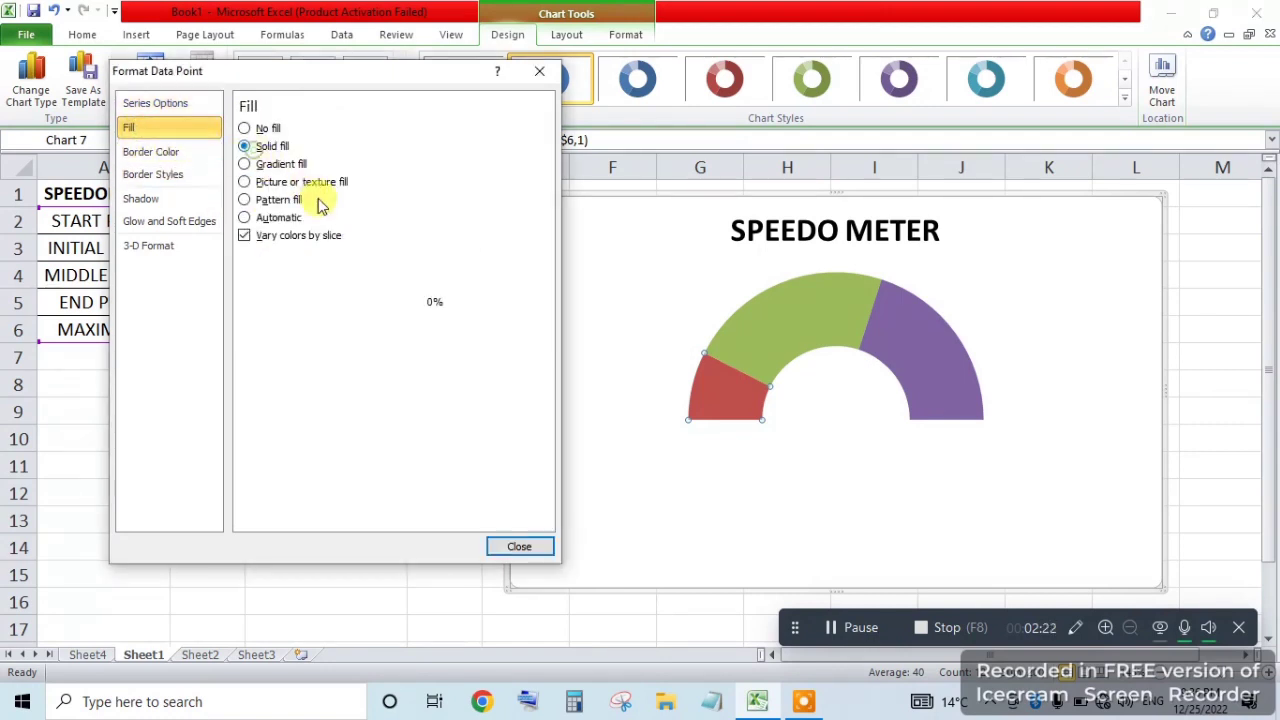
{"action": "left_click", "coordinate": [320, 277]}
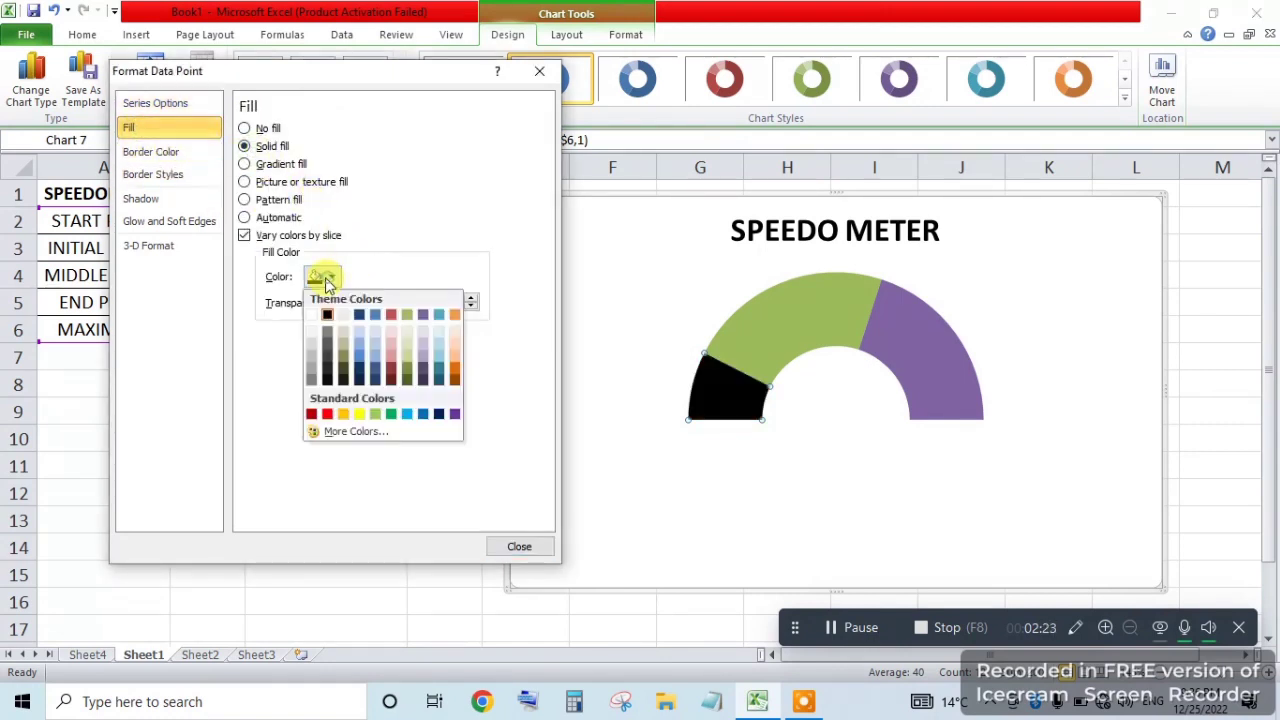
{"action": "left_click", "coordinate": [327, 414]}
Step: Give the middle gauge slice a solid yellow fill
{"action": "left_click", "coordinate": [804, 326]}
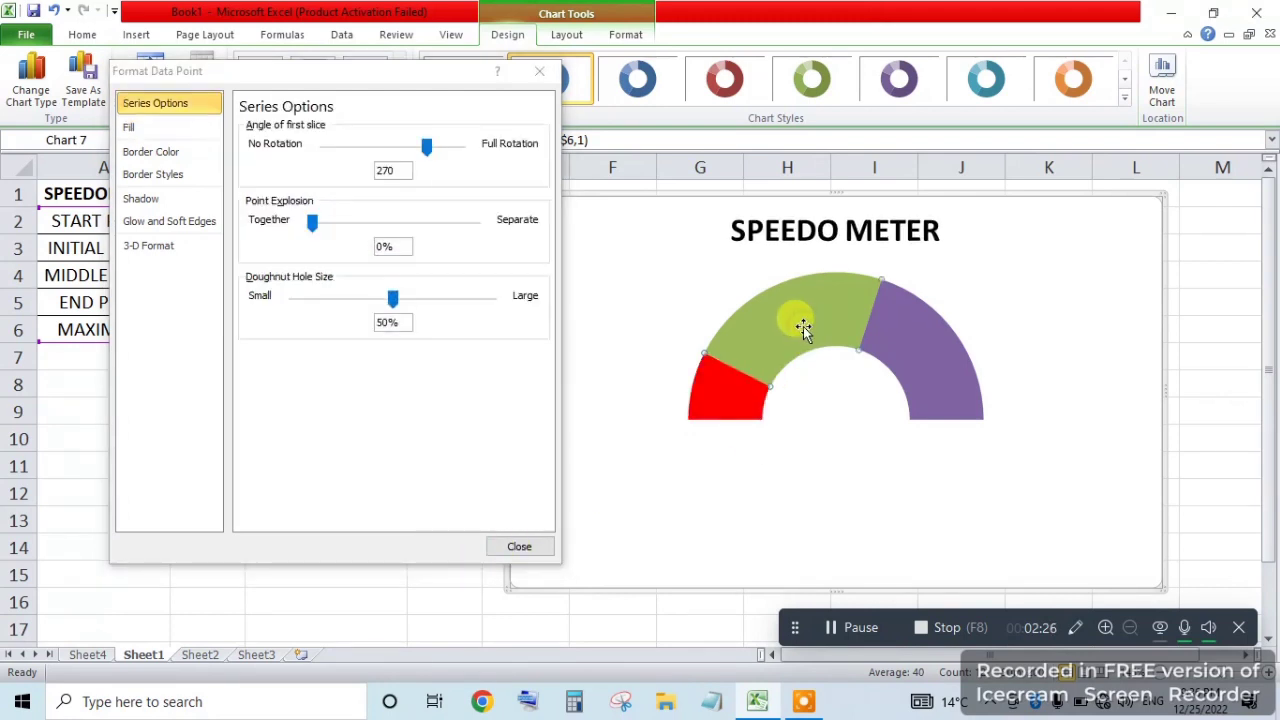
{"action": "left_click", "coordinate": [206, 128]}
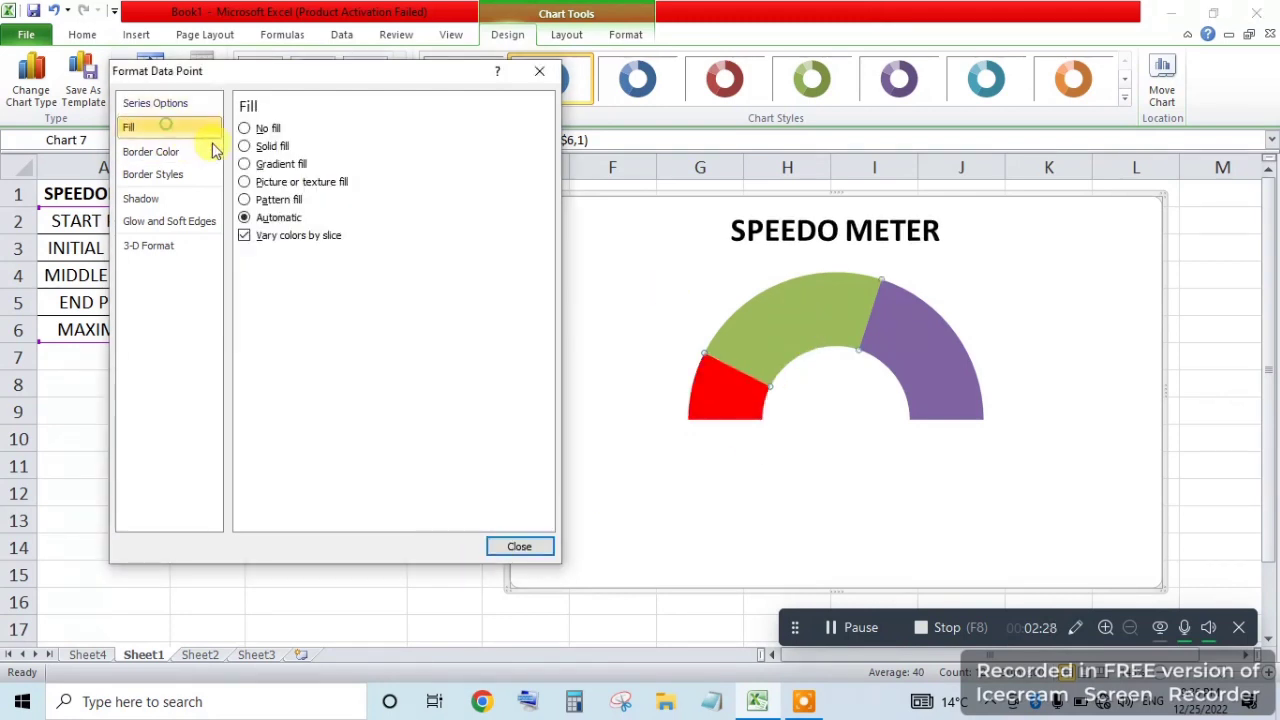
{"action": "left_click", "coordinate": [245, 146]}
{"action": "left_click", "coordinate": [320, 277]}
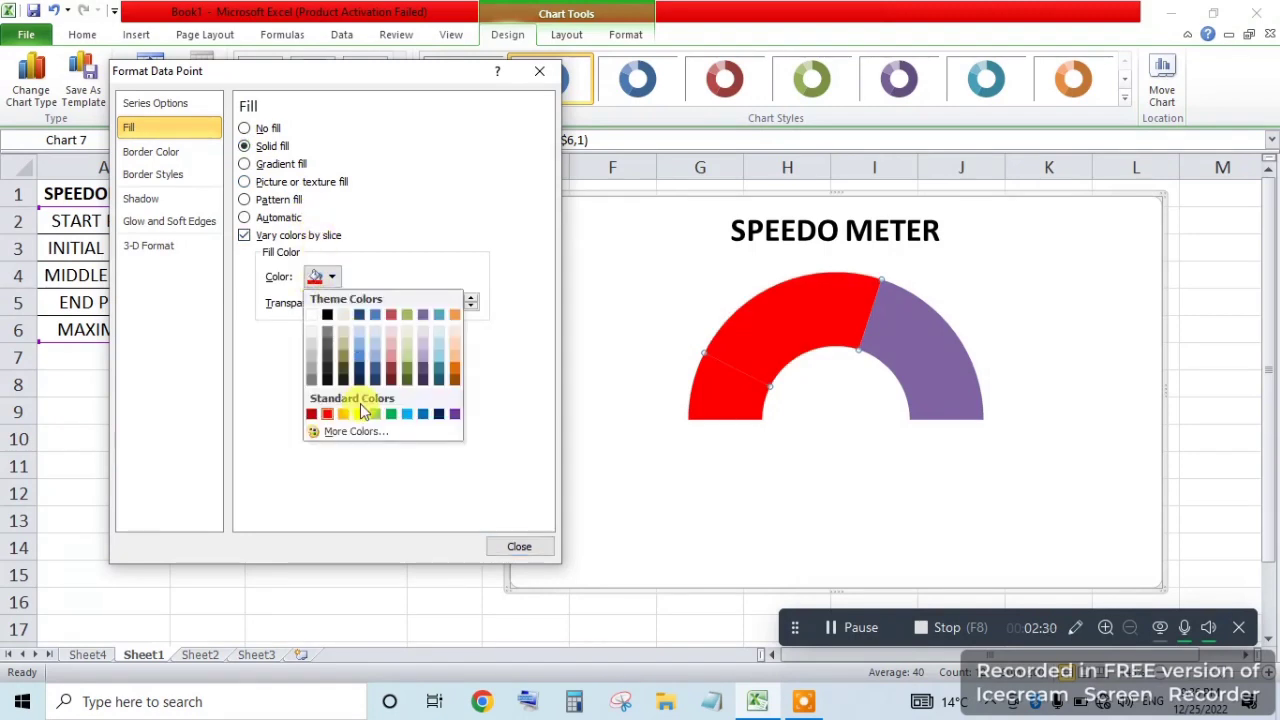
{"action": "left_click", "coordinate": [364, 413]}
Step: Give the right-hand gauge slice a solid green fill and close the dialog
{"action": "left_click", "coordinate": [926, 358]}
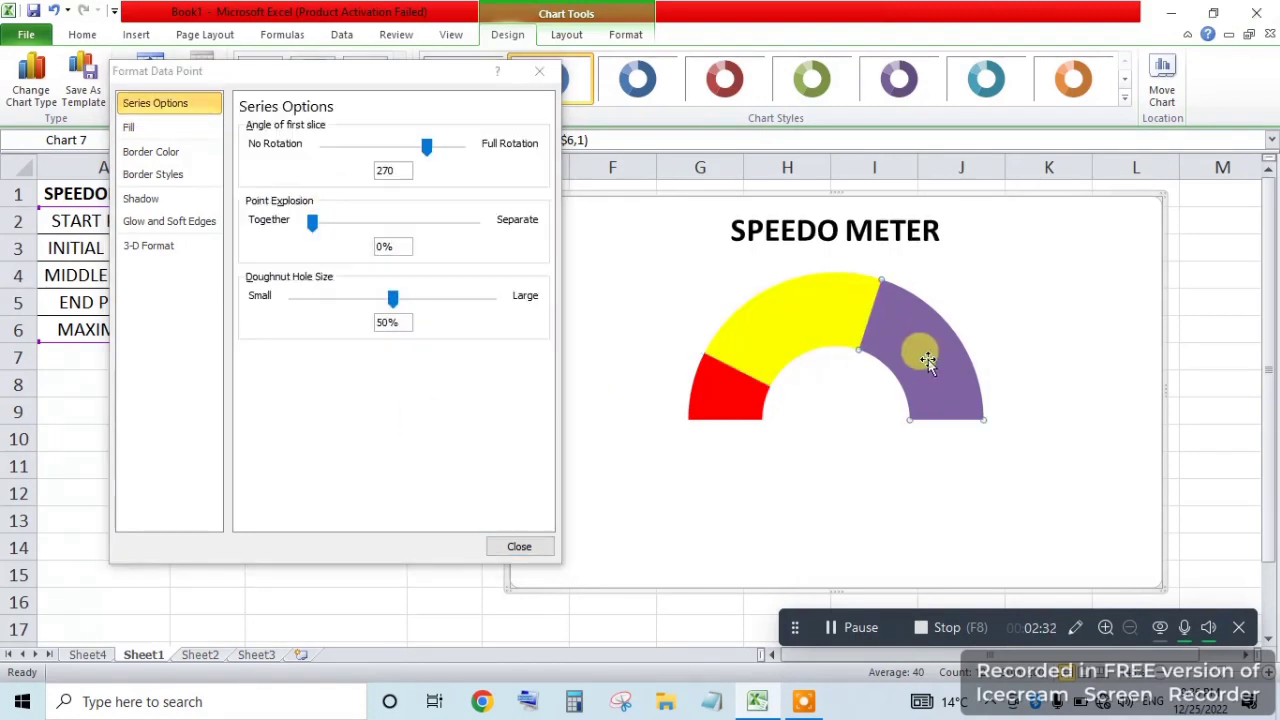
{"action": "left_click", "coordinate": [166, 127]}
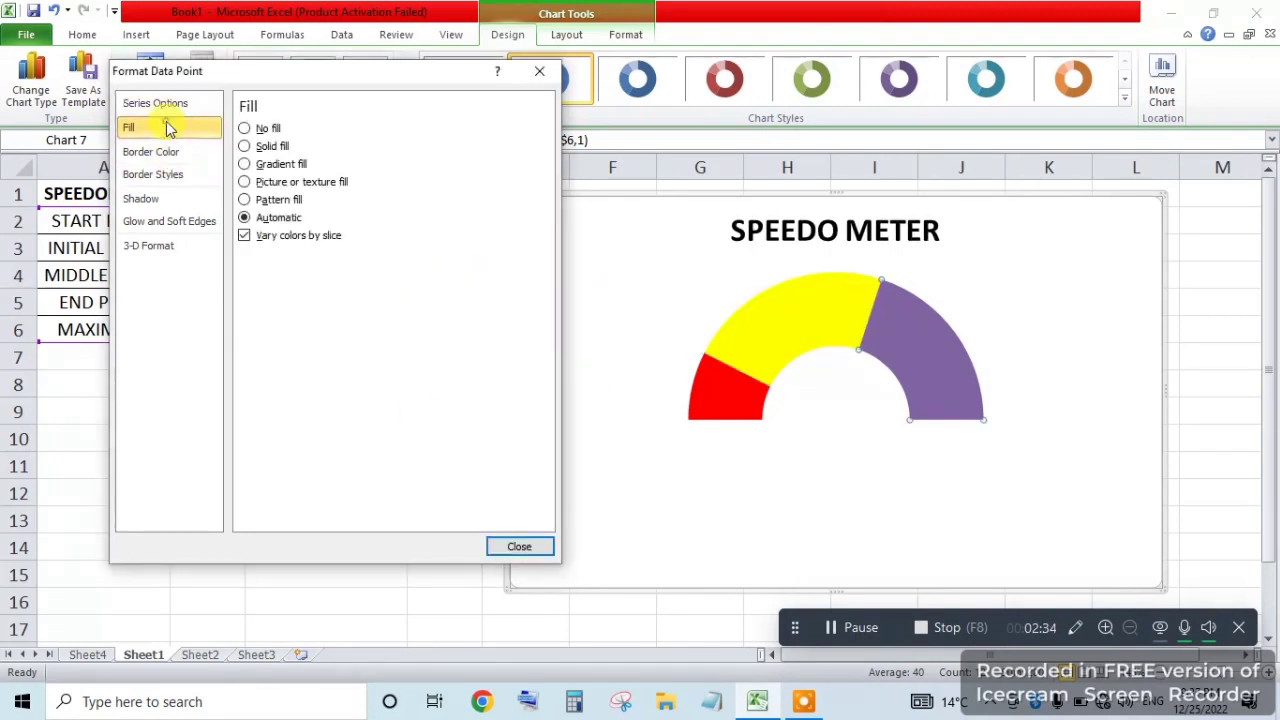
{"action": "left_click", "coordinate": [264, 148]}
{"action": "left_click", "coordinate": [322, 276]}
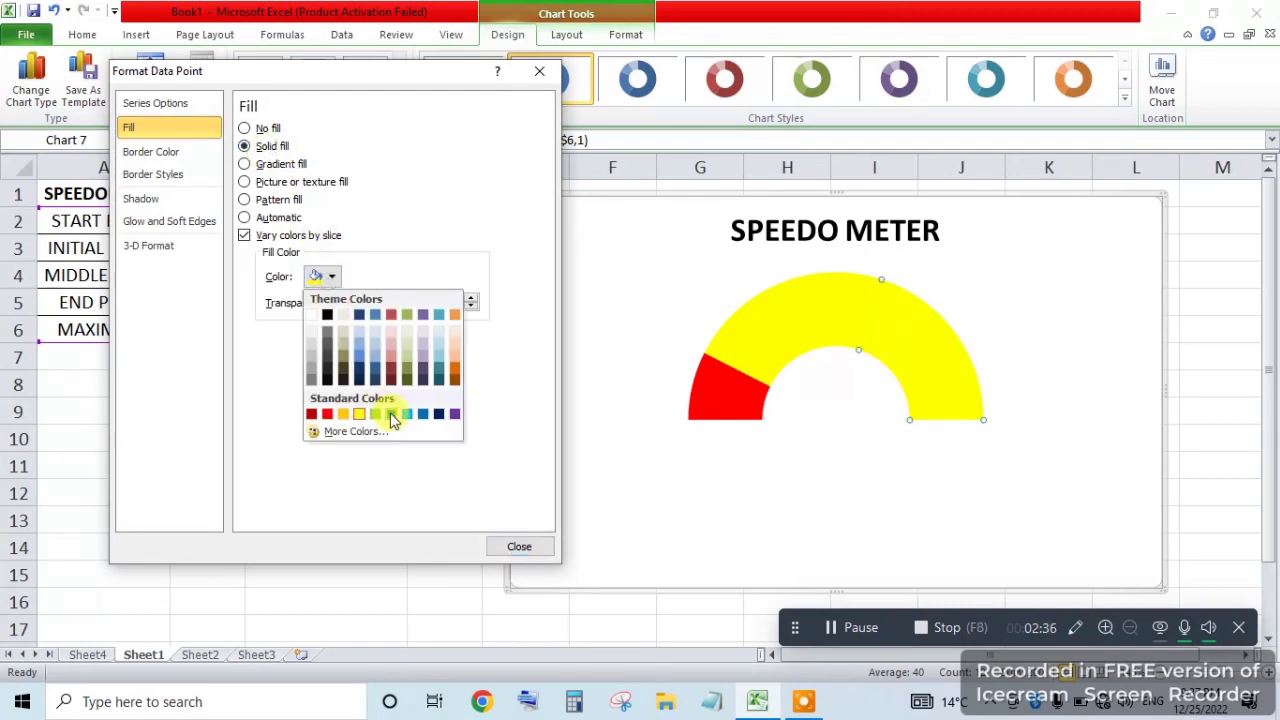
{"action": "left_click", "coordinate": [390, 414]}
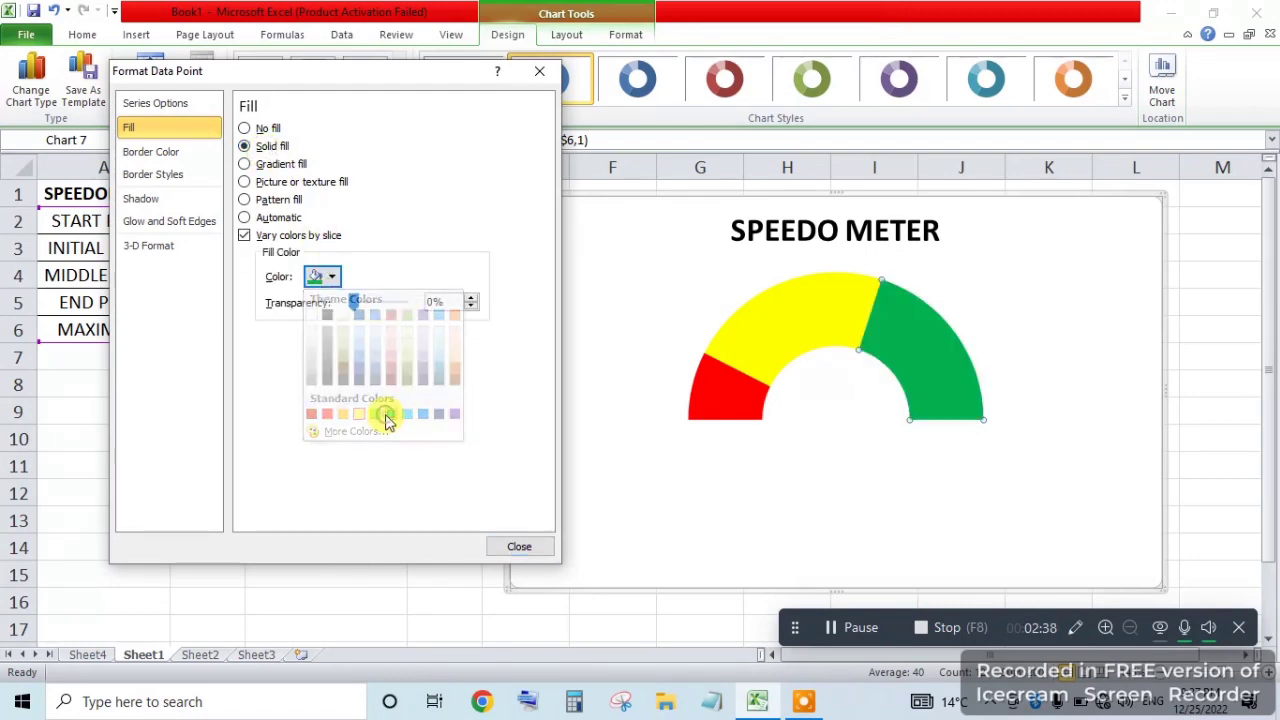
{"action": "left_click", "coordinate": [521, 548]}
{"action": "left_click", "coordinate": [797, 520]}
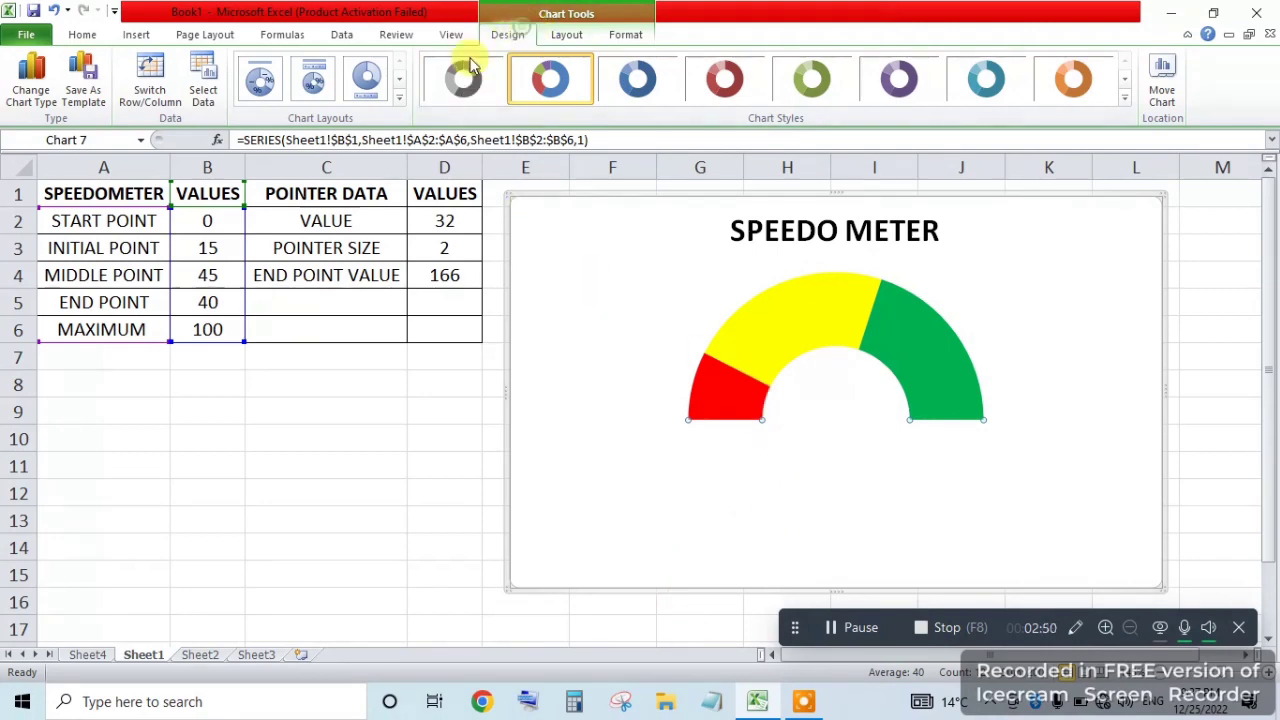
Step: Add a series named from C1 with values D2:D4 in Select Data
{"action": "left_click", "coordinate": [205, 85]}
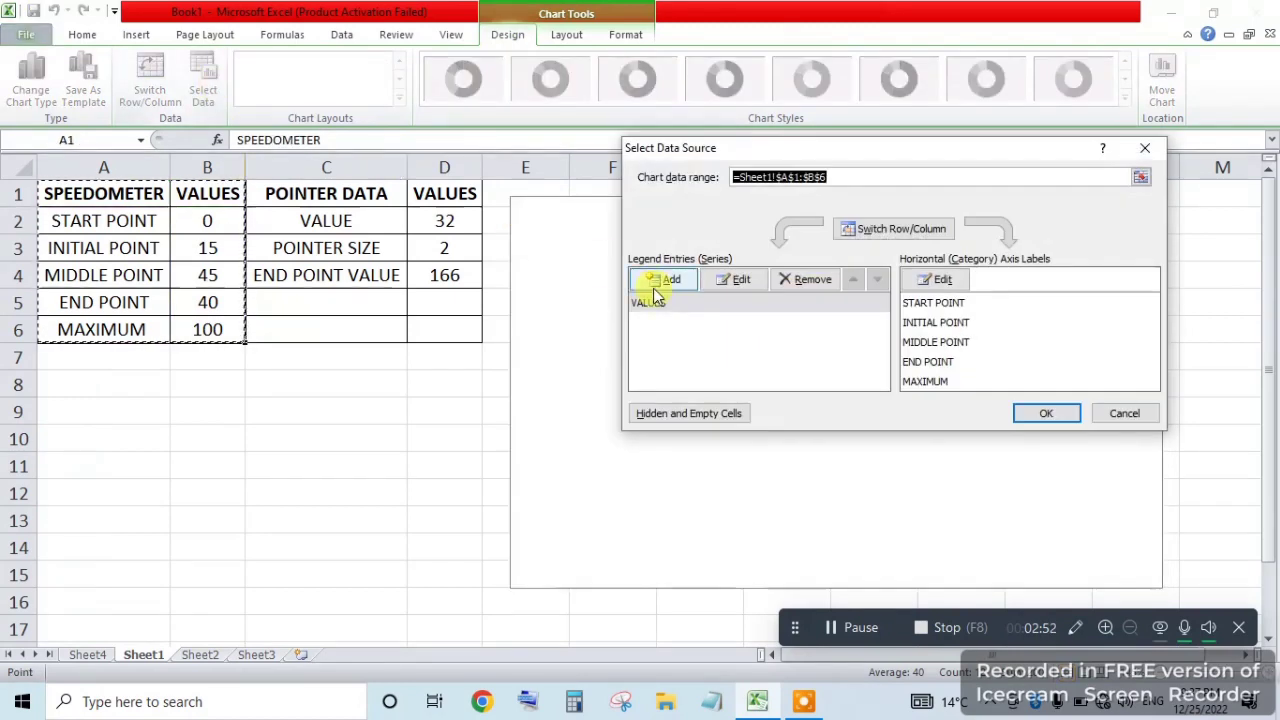
{"action": "left_click", "coordinate": [668, 285]}
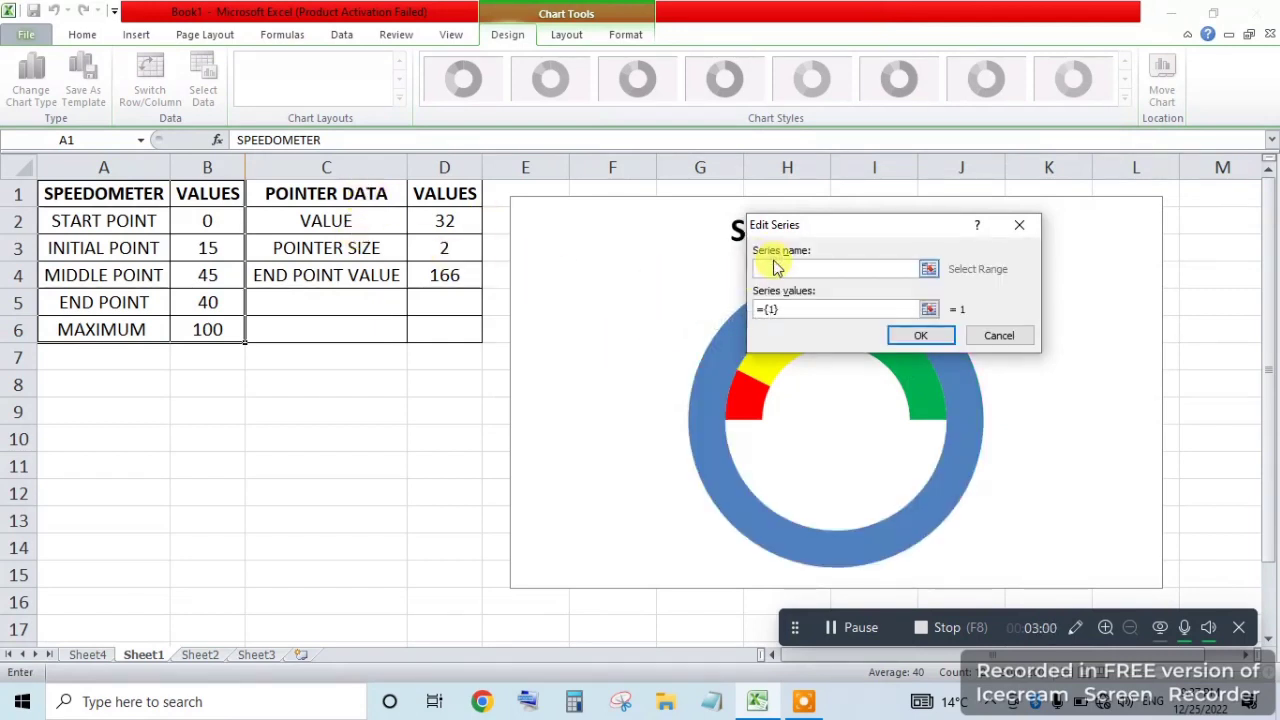
{"action": "left_click", "coordinate": [345, 192]}
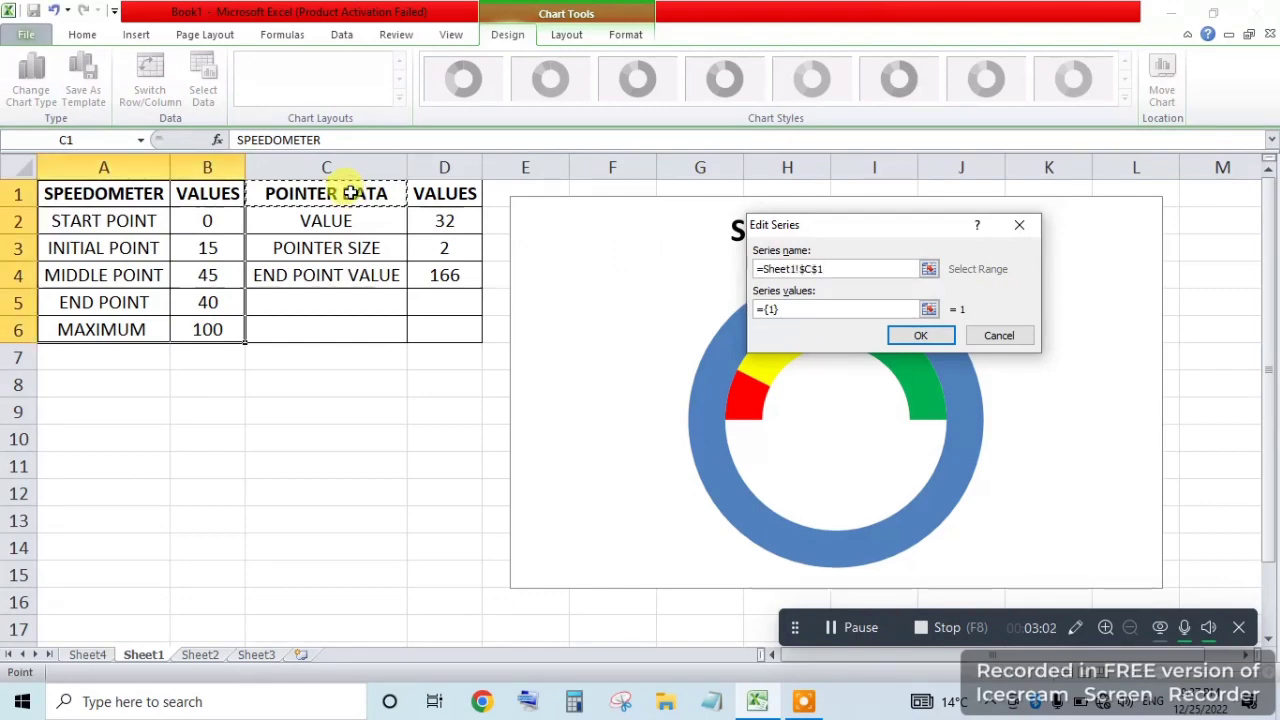
{"action": "left_click", "coordinate": [799, 308]}
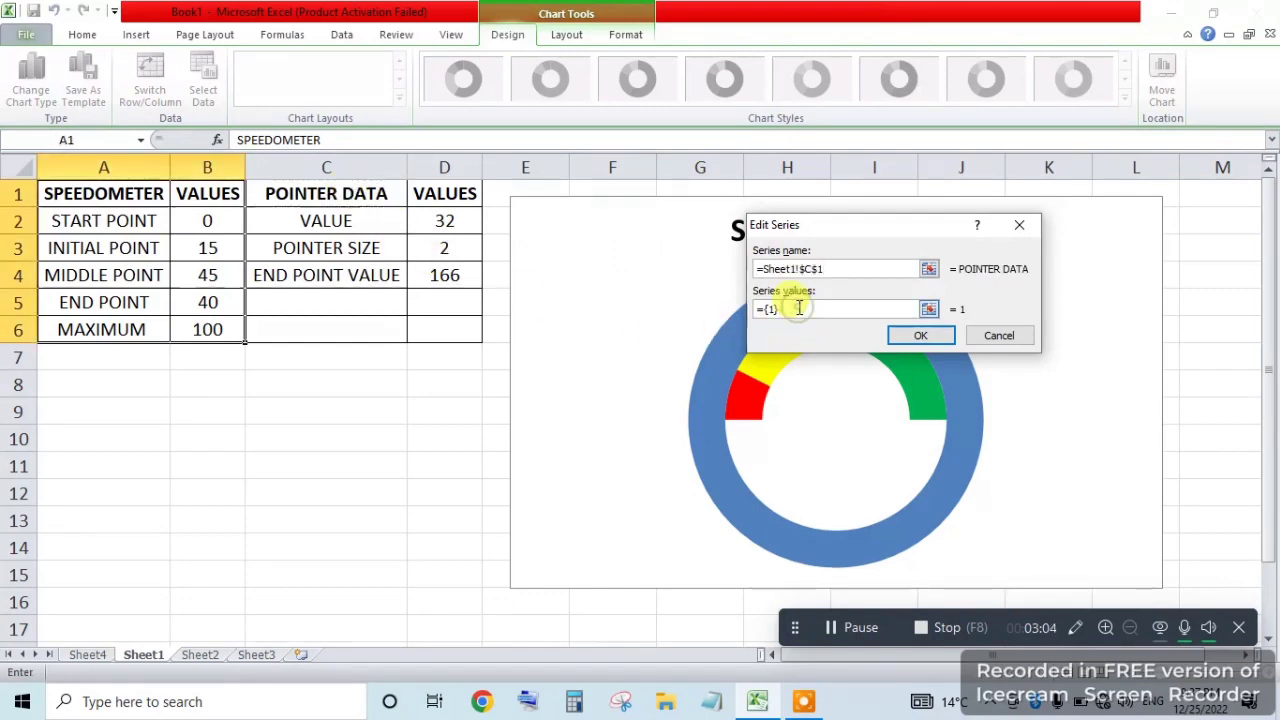
{"action": "key", "text": "BackSpace"}
{"action": "key", "text": "BackSpace"}
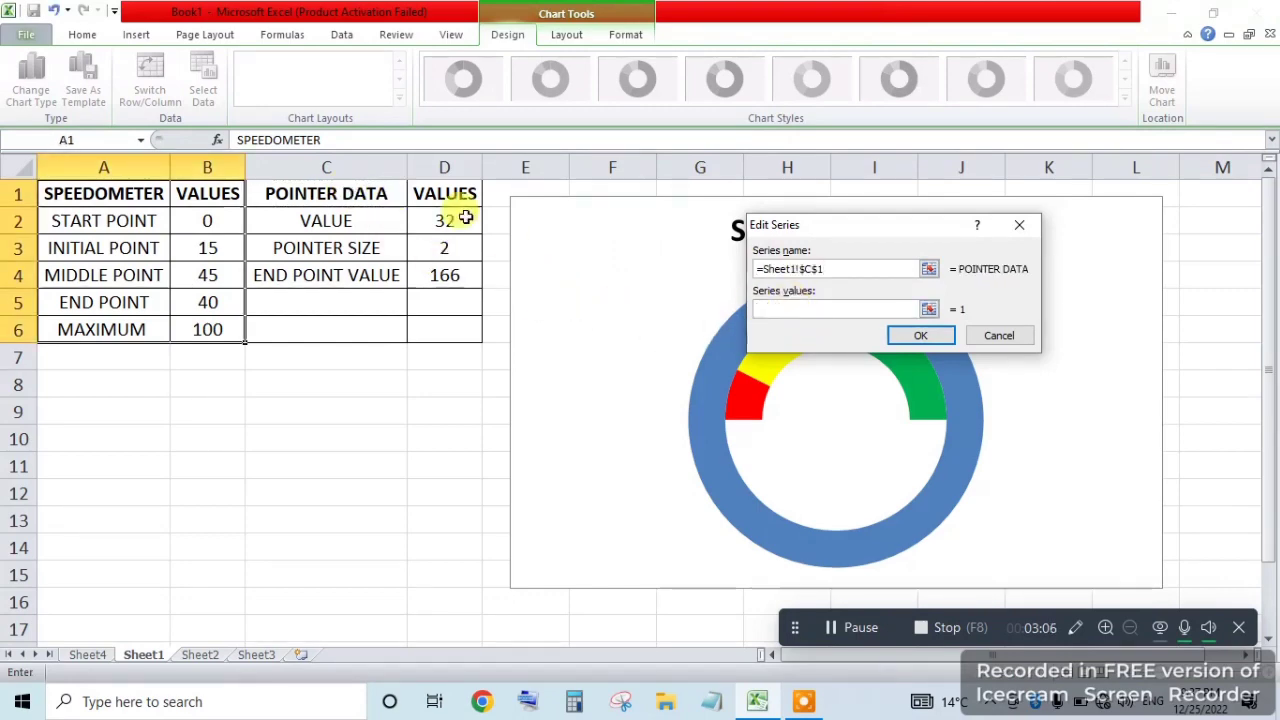
{"action": "left_click_drag", "start_coordinate": [436, 220], "coordinate": [437, 274]}
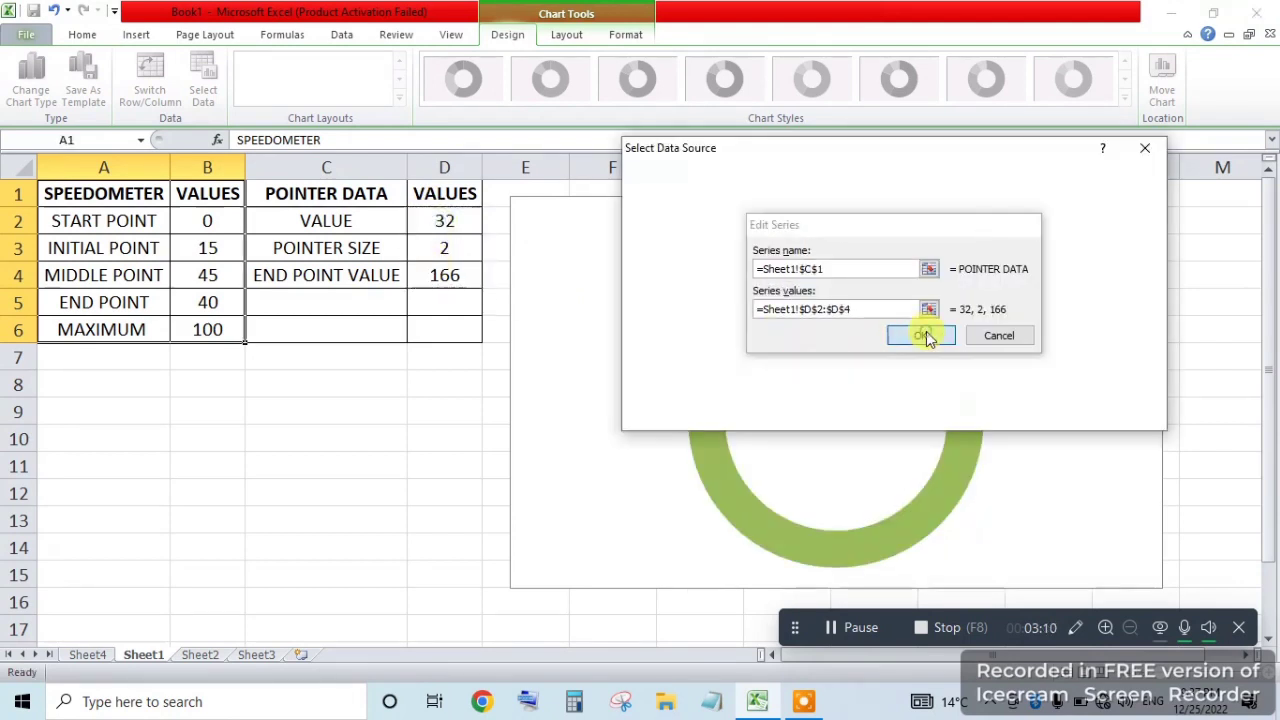
{"action": "left_click", "coordinate": [924, 335]}
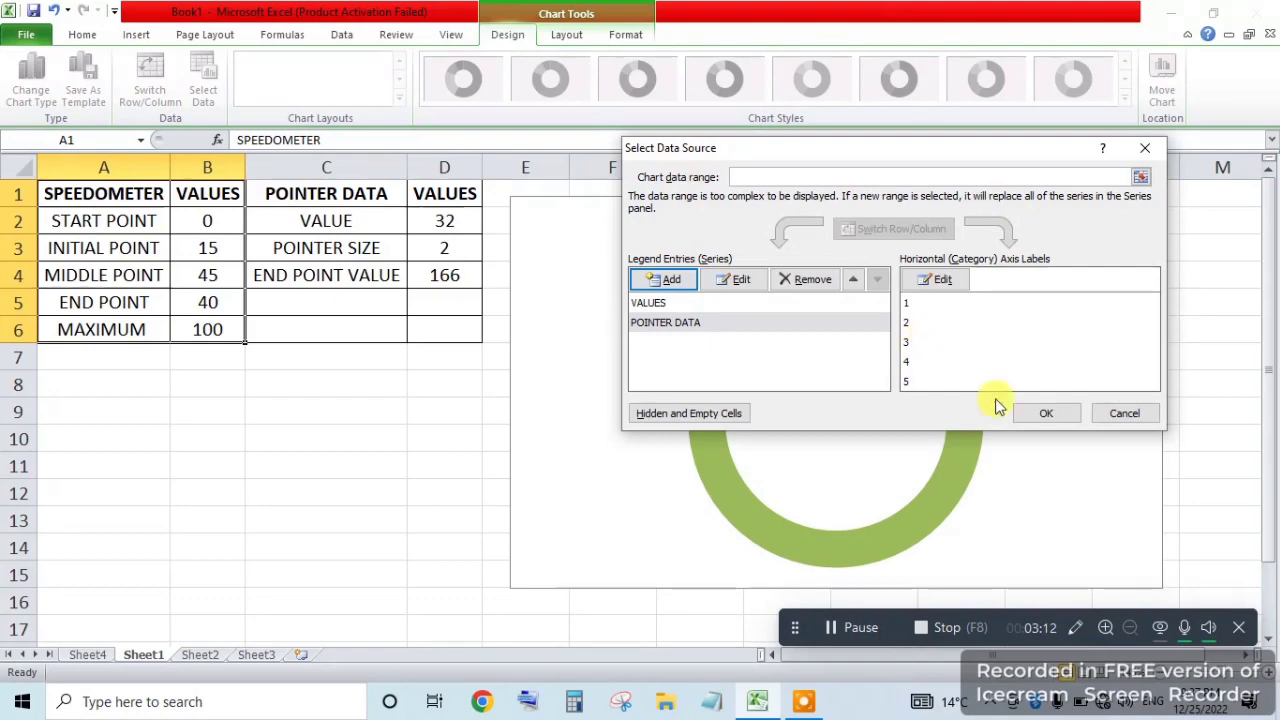
{"action": "left_click", "coordinate": [1047, 414]}
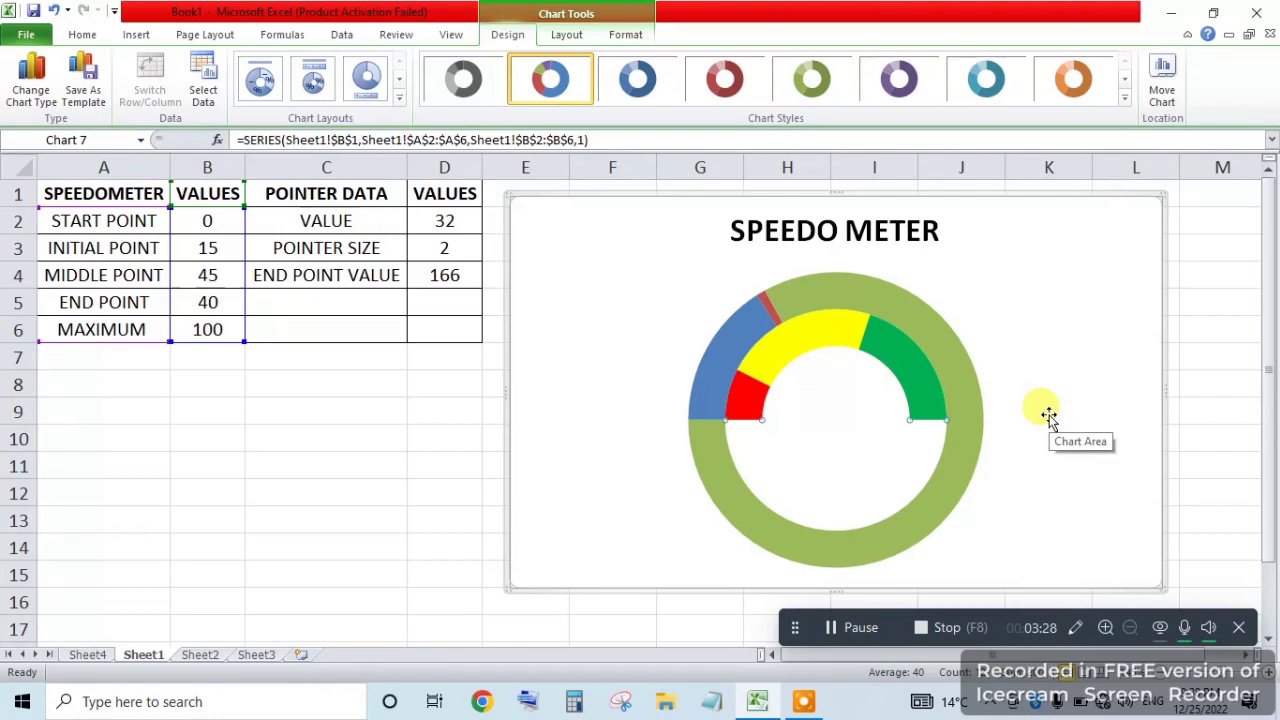
Step: Change the POINTER DATA series chart type to a plain Pie
{"action": "left_click", "coordinate": [879, 541]}
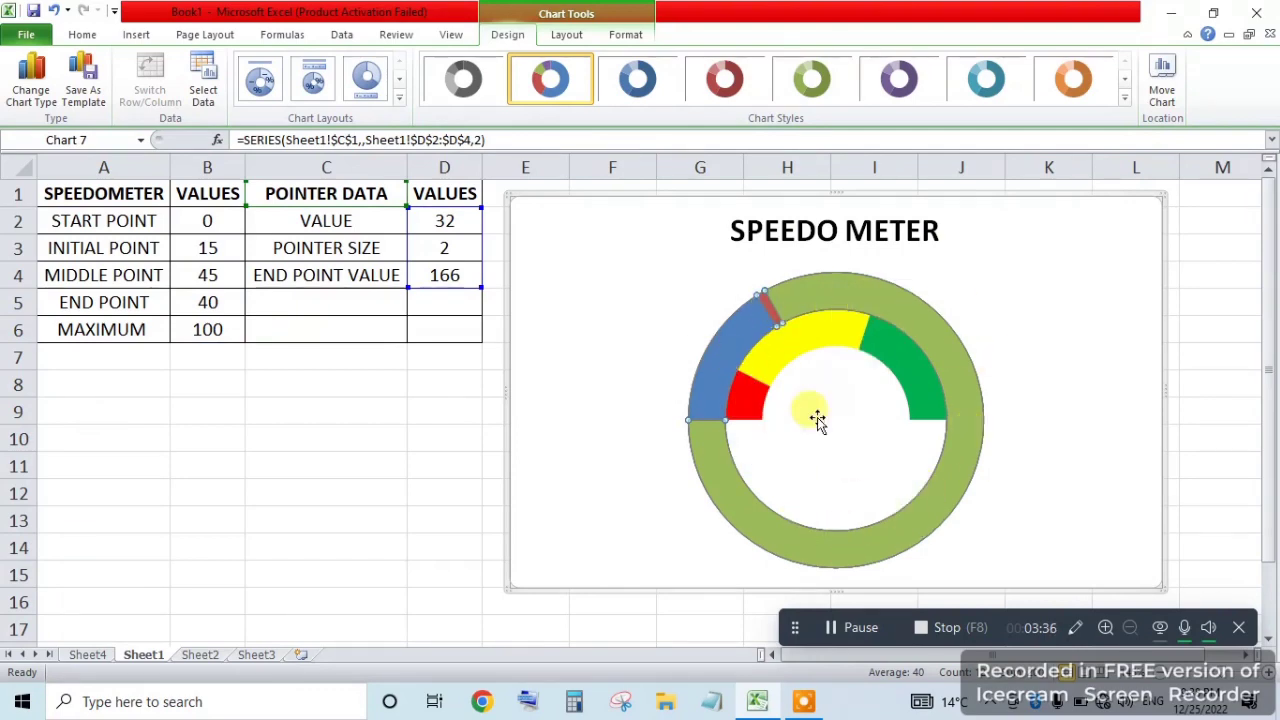
{"action": "right_click", "coordinate": [924, 503]}
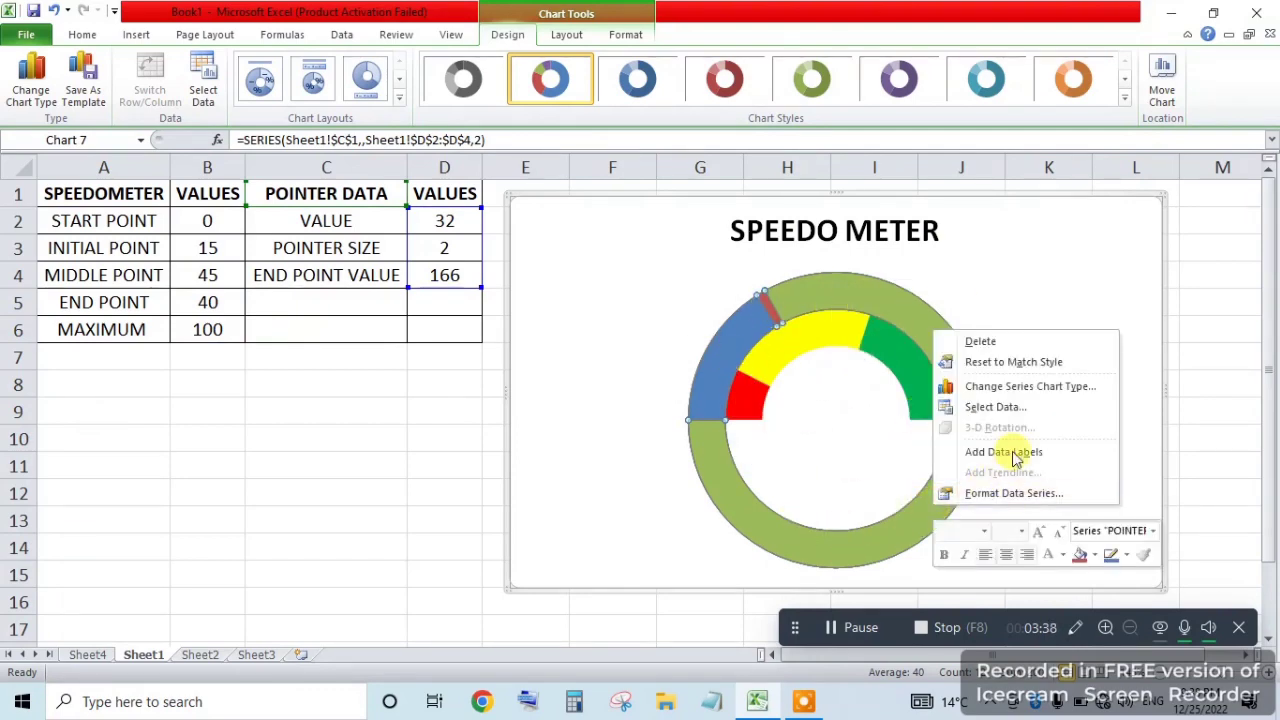
{"action": "left_click", "coordinate": [1015, 387]}
{"action": "left_click", "coordinate": [538, 221]}
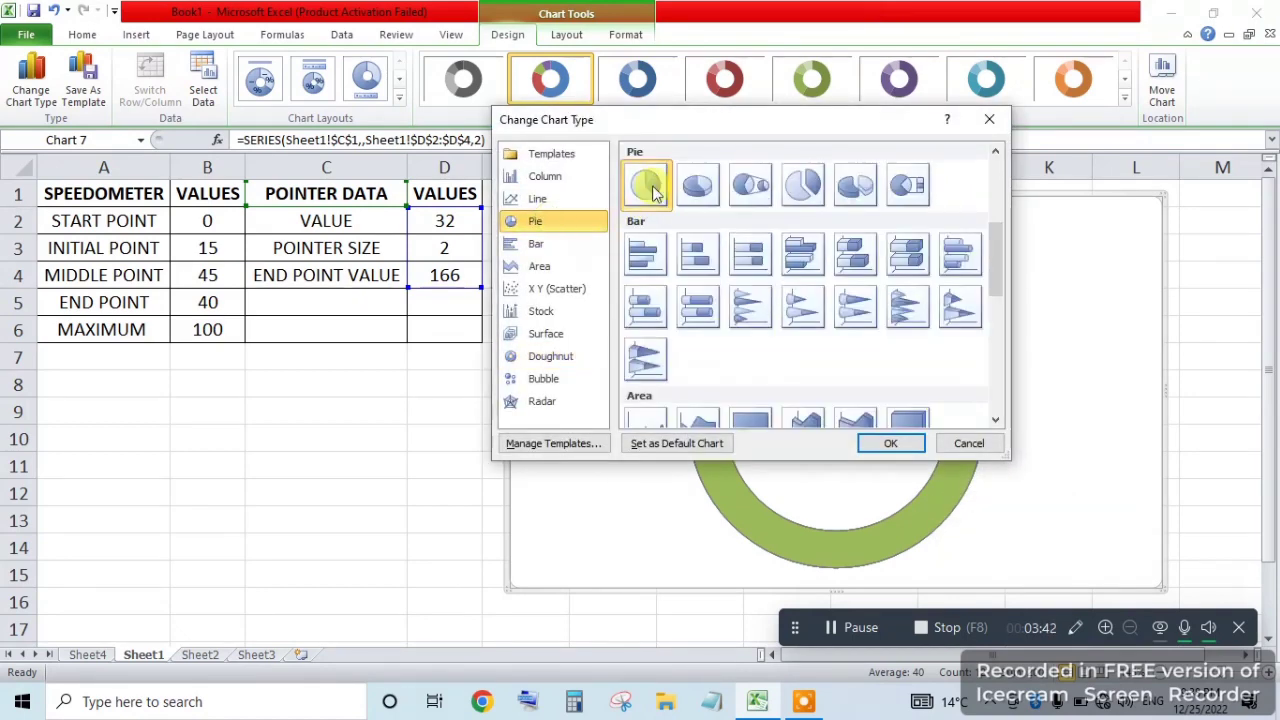
{"action": "left_click", "coordinate": [900, 444]}
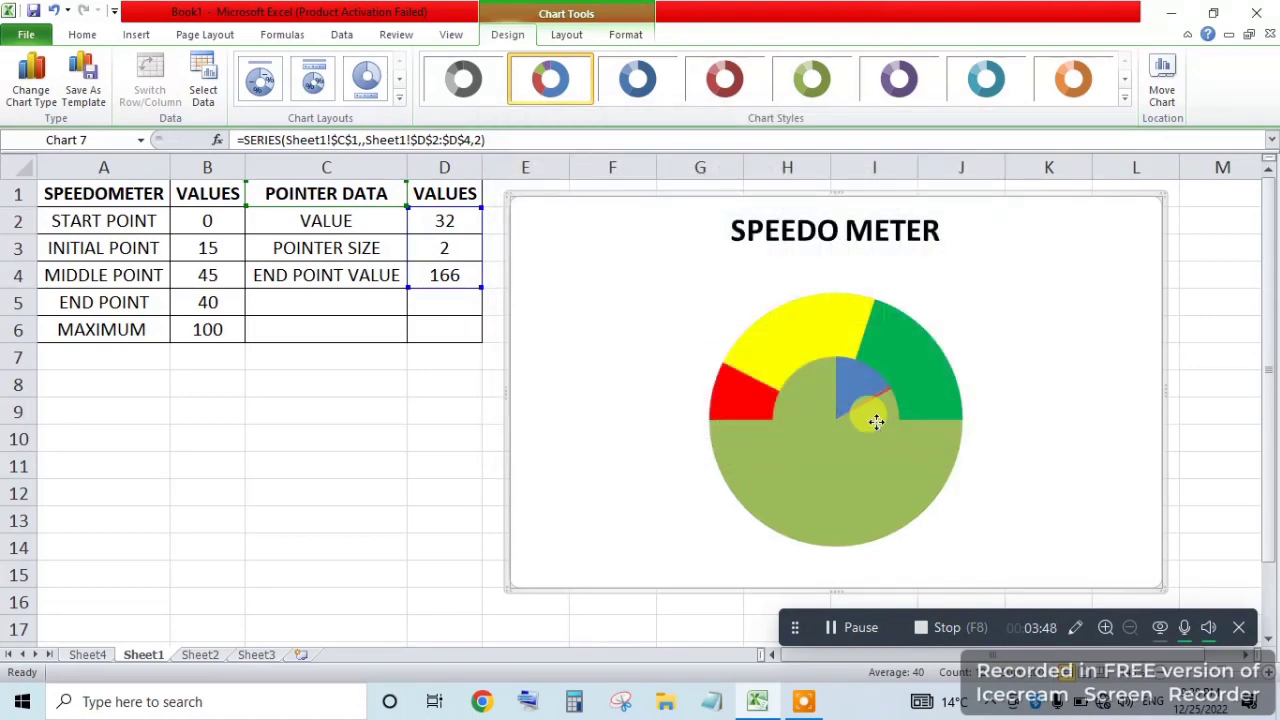
{"action": "left_click", "coordinate": [877, 424]}
Step: Set the pointer pie's first slice angle to 270° and plot it on the Secondary Axis
{"action": "right_click", "coordinate": [877, 424]}
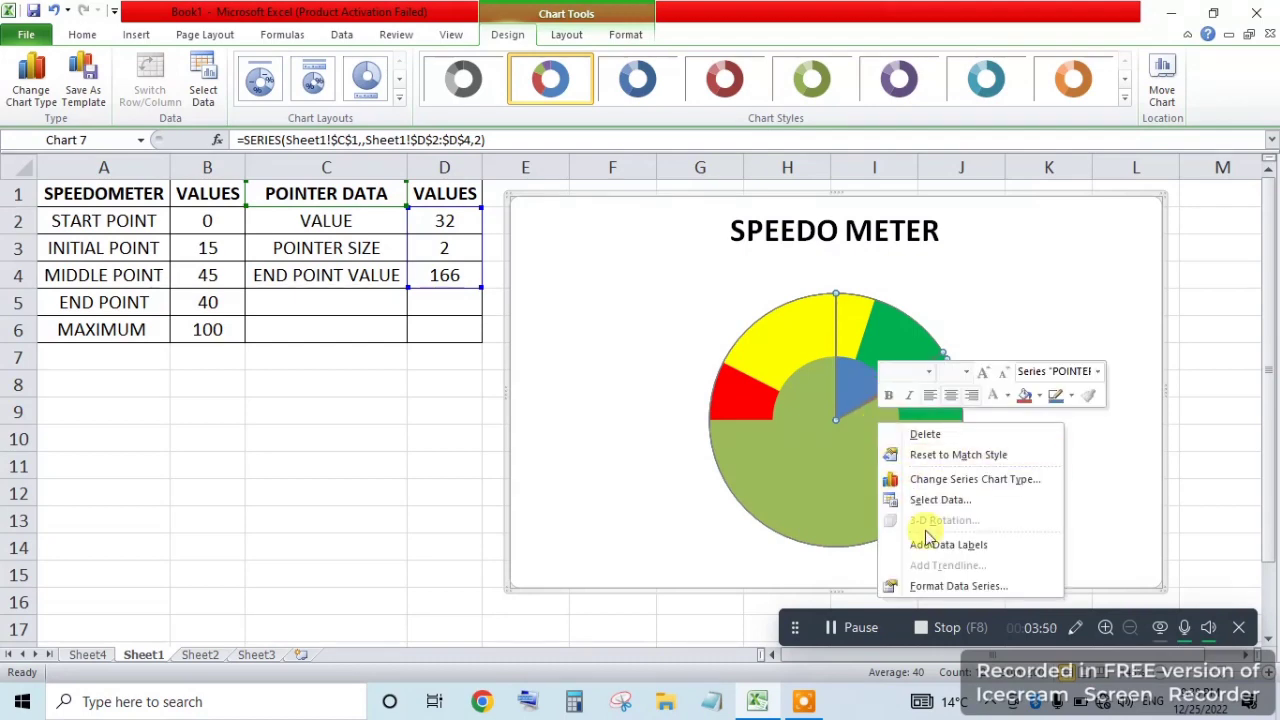
{"action": "left_click", "coordinate": [960, 587]}
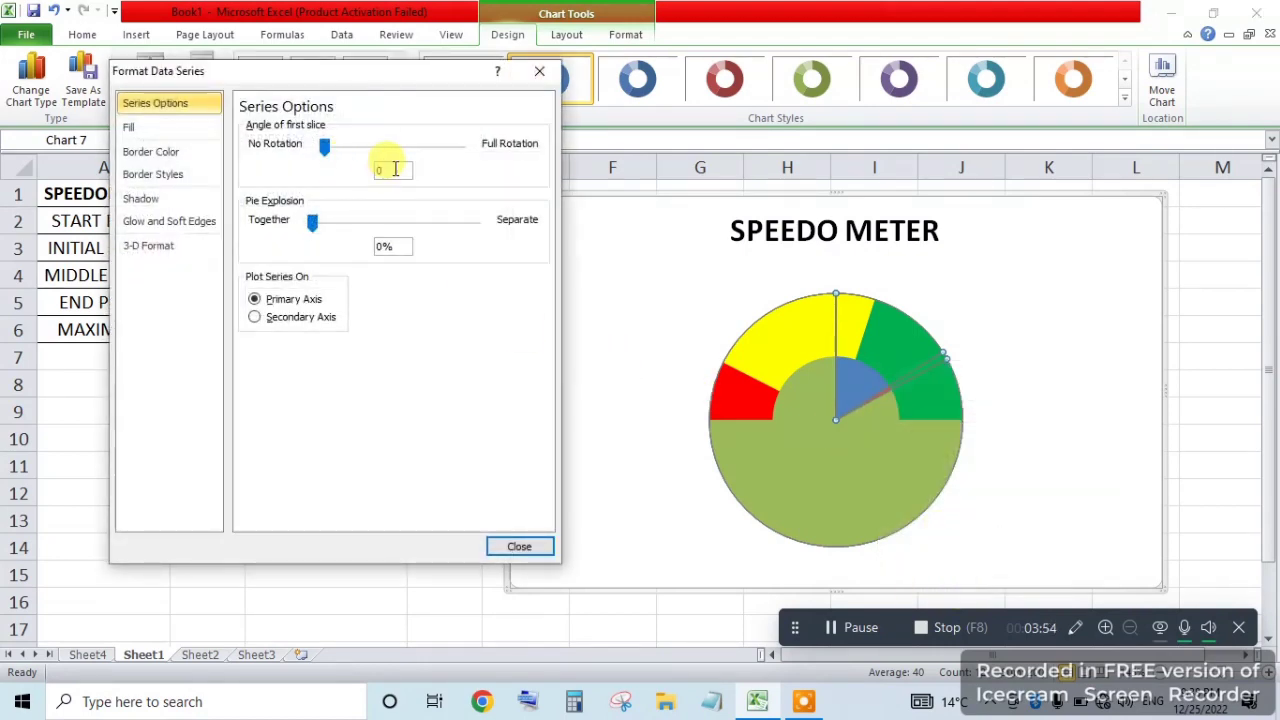
{"action": "left_click_drag", "start_coordinate": [396, 169], "coordinate": [363, 178]}
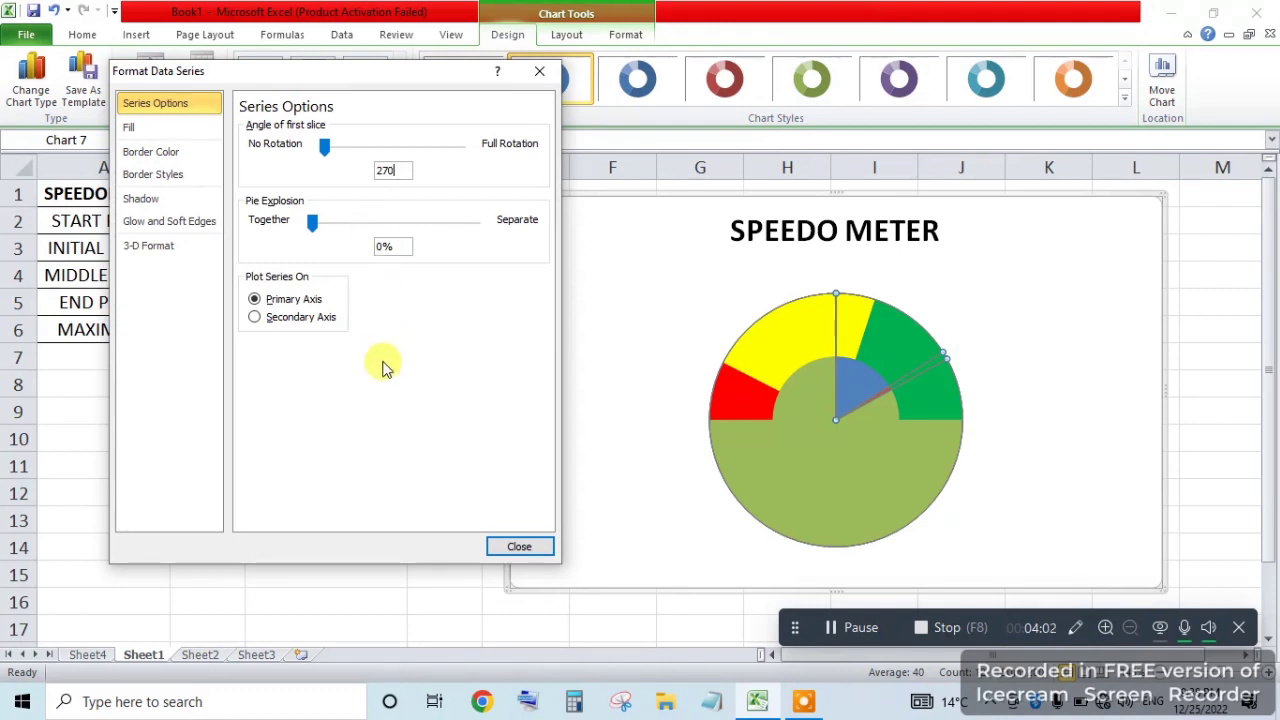
{"action": "left_click", "coordinate": [254, 317]}
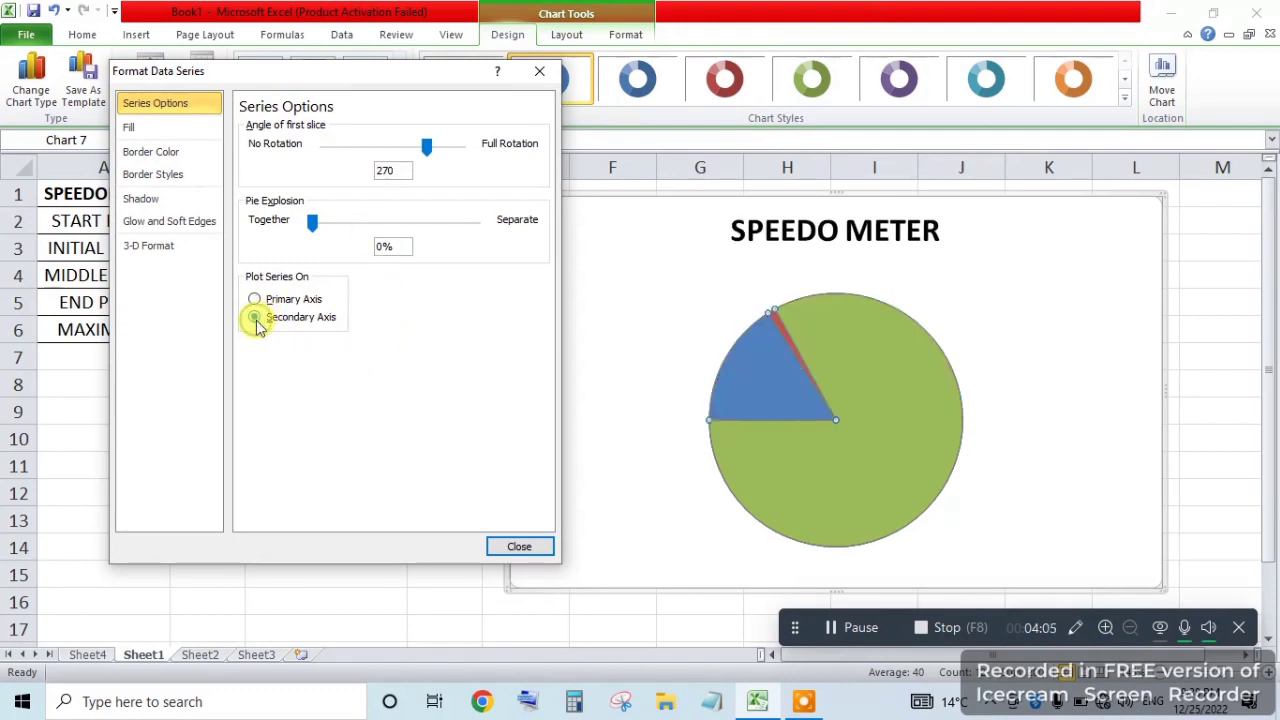
{"action": "left_click", "coordinate": [519, 546]}
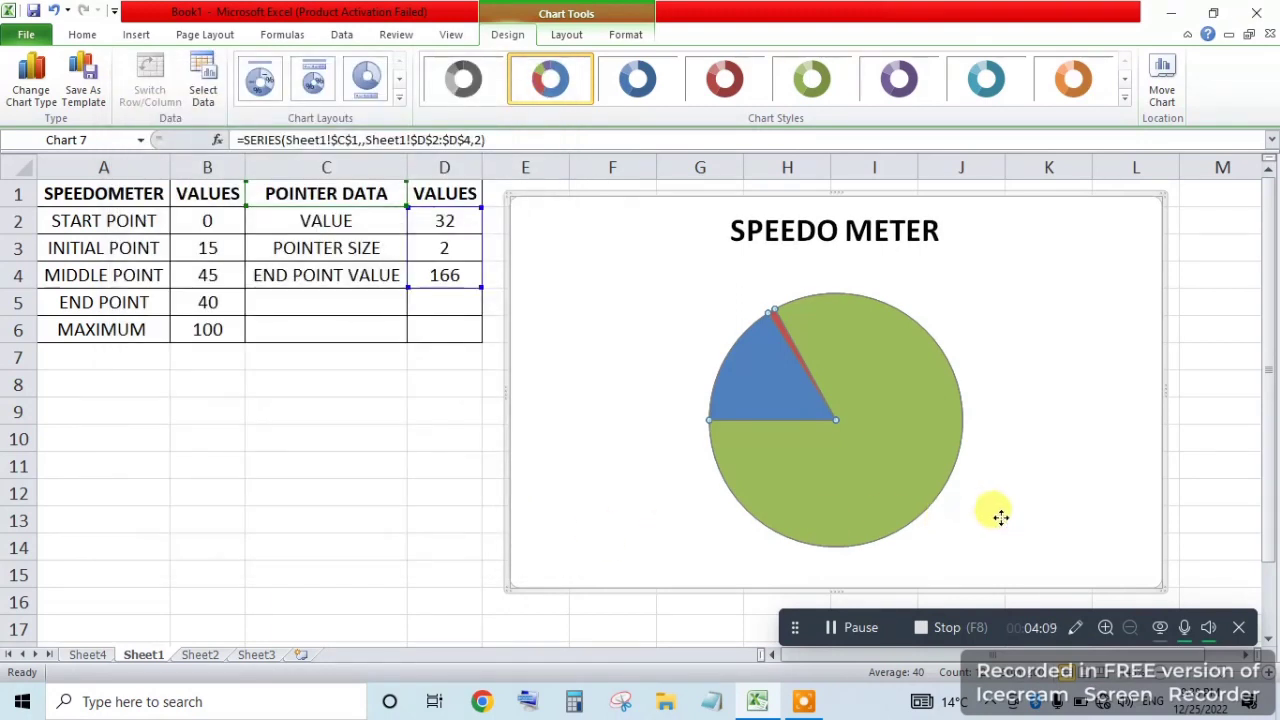
Step: Set No fill on the pointer pie's large green and blue slices so they become invisible
{"action": "left_click", "coordinate": [967, 490]}
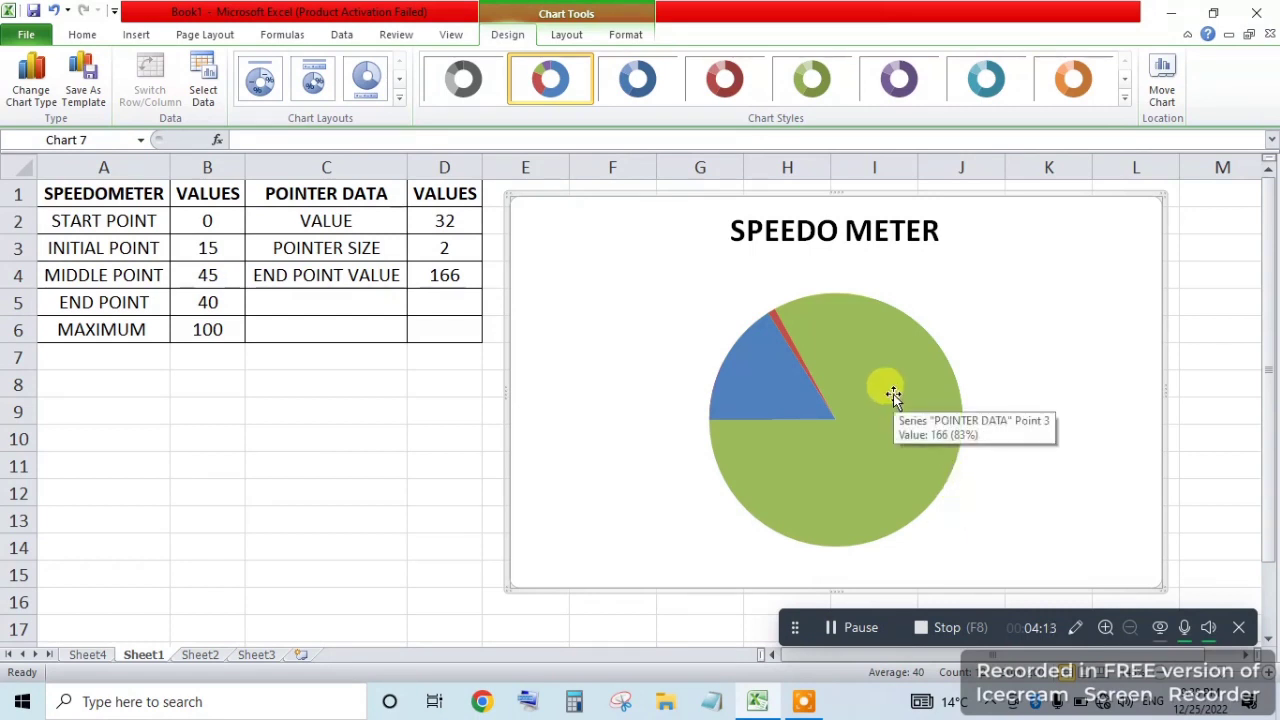
{"action": "mouse_move", "coordinate": [864, 476]}
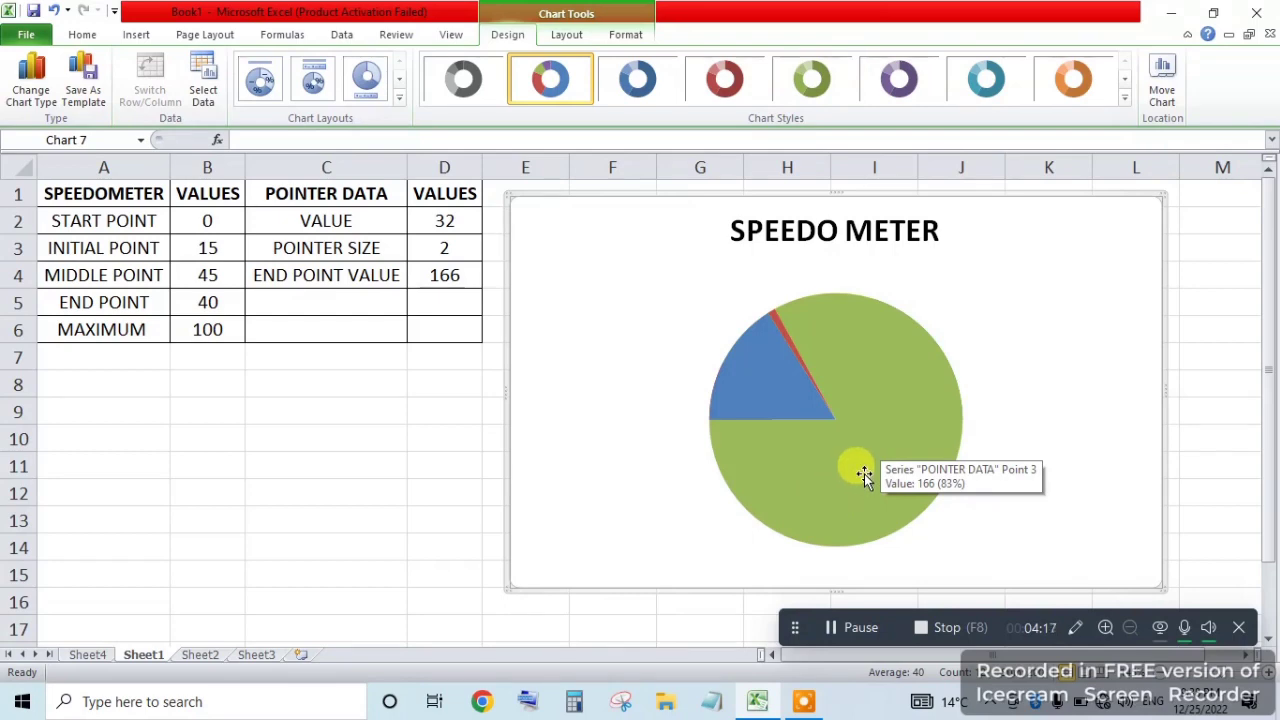
{"action": "left_click", "coordinate": [875, 452]}
{"action": "double_click", "coordinate": [875, 451]}
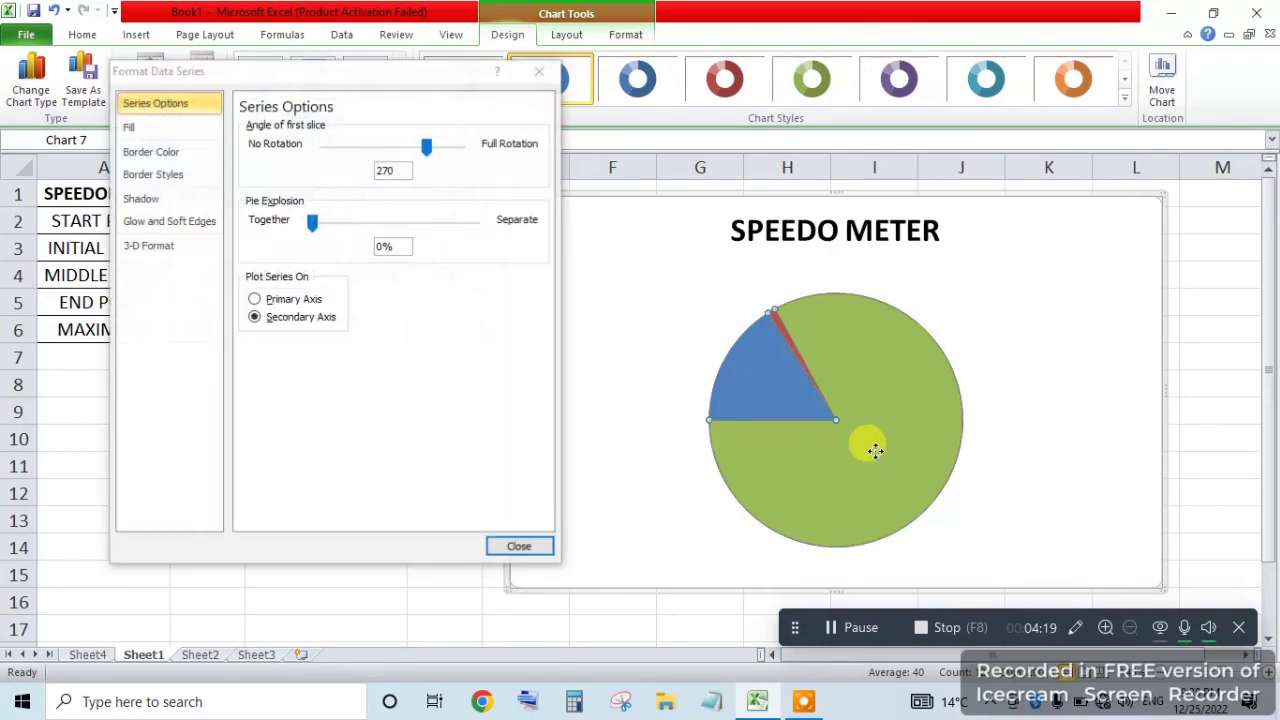
{"action": "left_click", "coordinate": [165, 128]}
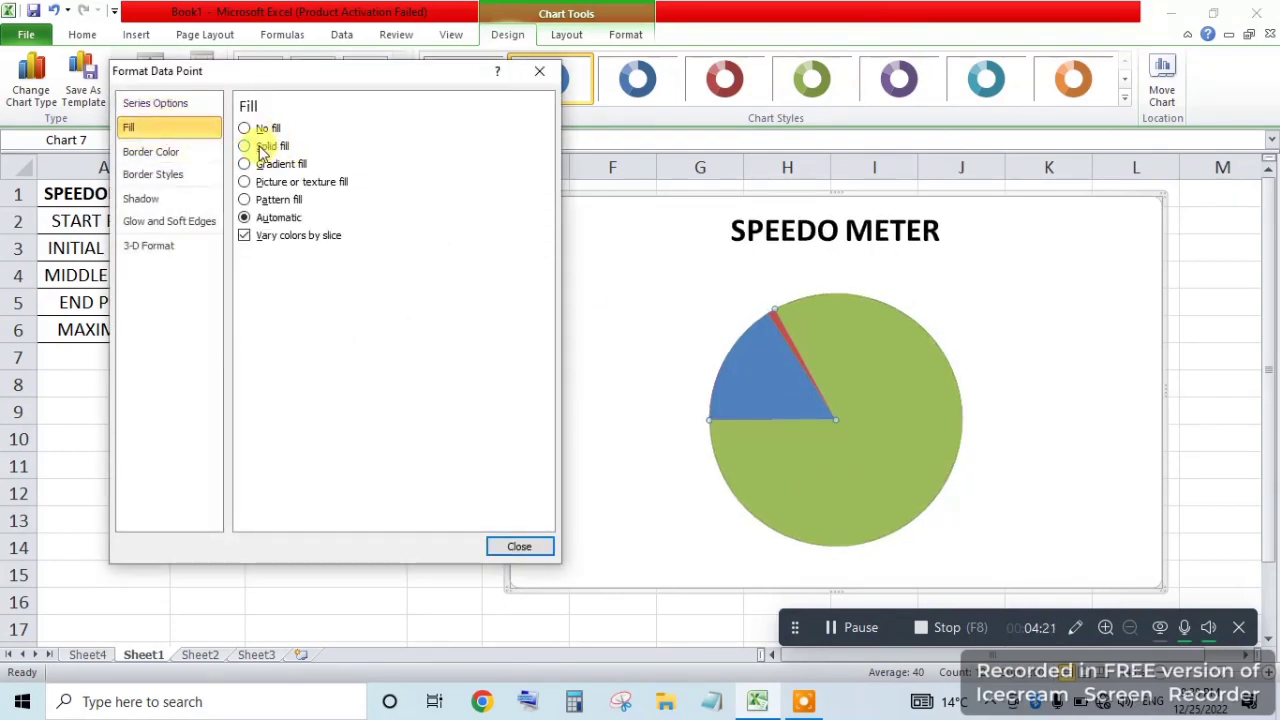
{"action": "left_click", "coordinate": [250, 128]}
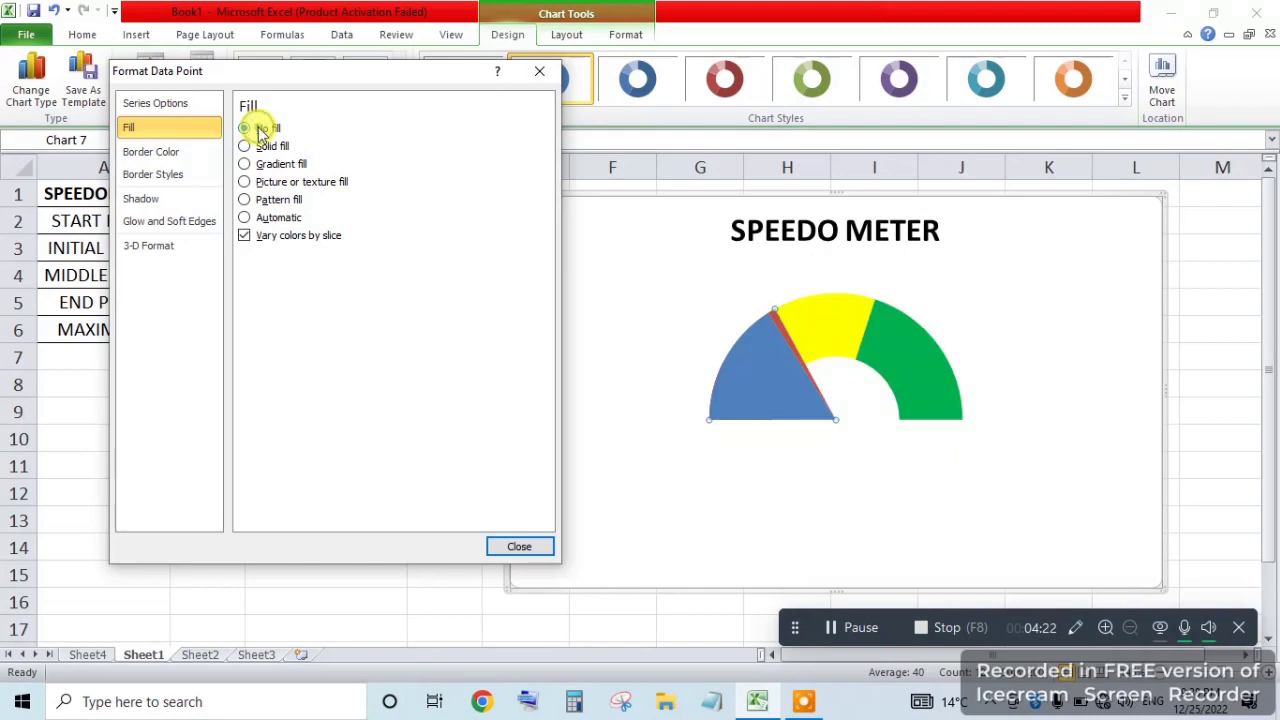
{"action": "left_click", "coordinate": [750, 378]}
{"action": "left_click", "coordinate": [200, 128]}
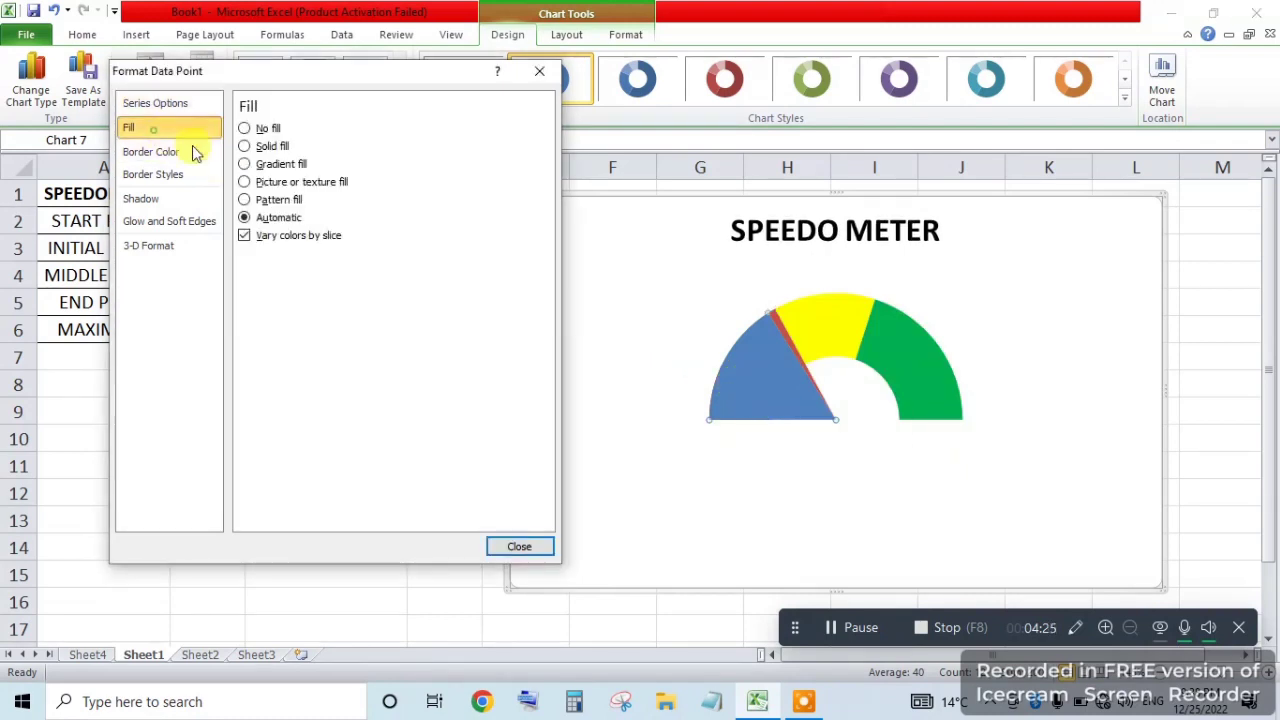
{"action": "left_click", "coordinate": [250, 129]}
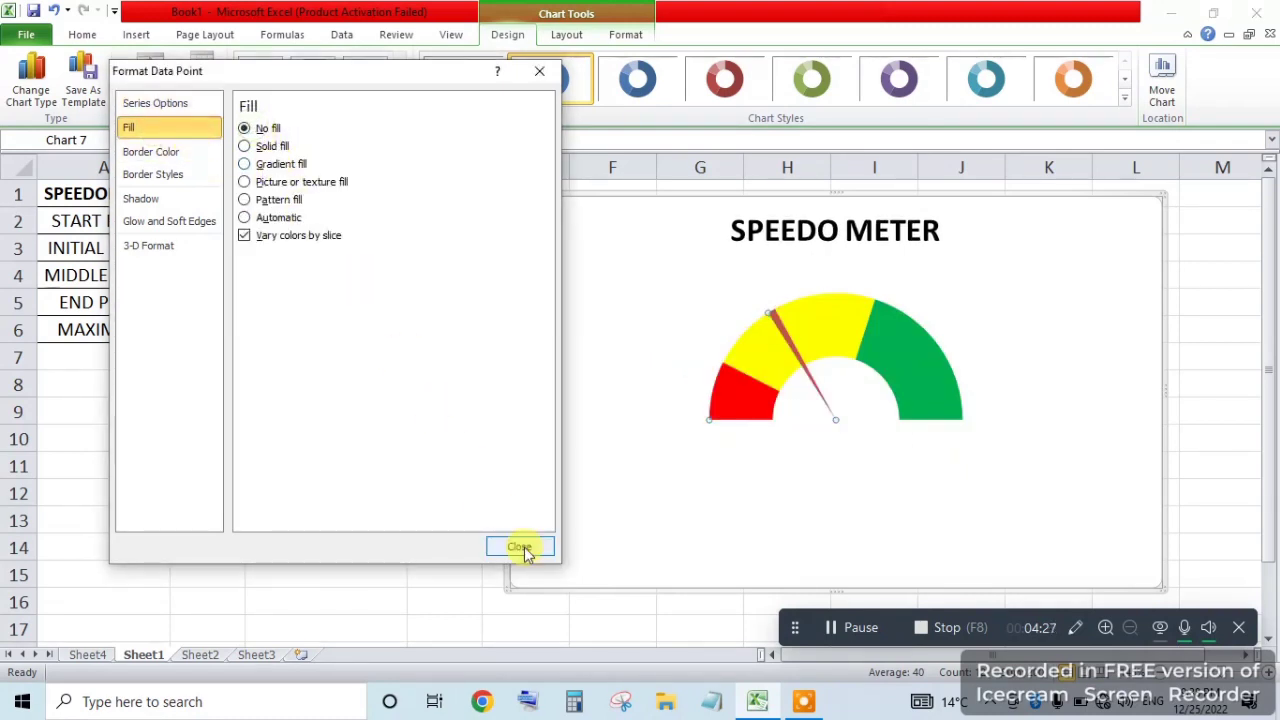
Step: Give the thin pointer slice a solid black fill
{"action": "left_click", "coordinate": [785, 325]}
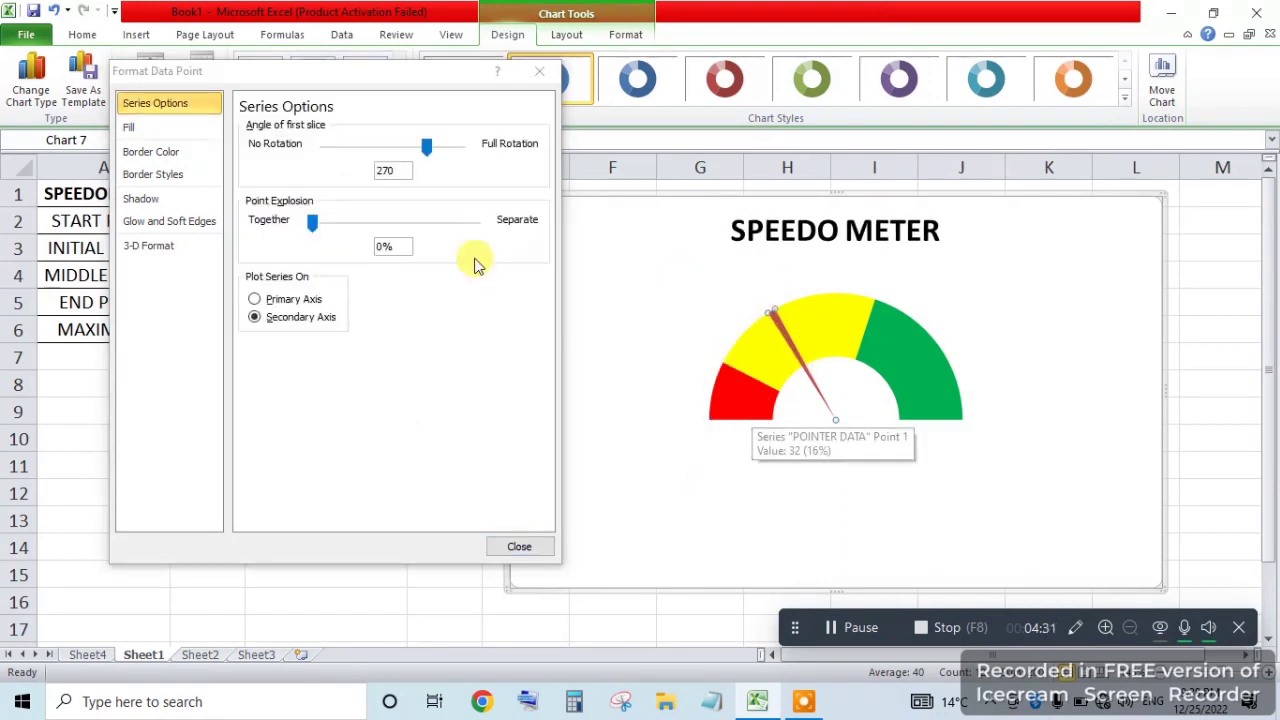
{"action": "left_click", "coordinate": [130, 127]}
{"action": "left_click", "coordinate": [262, 147]}
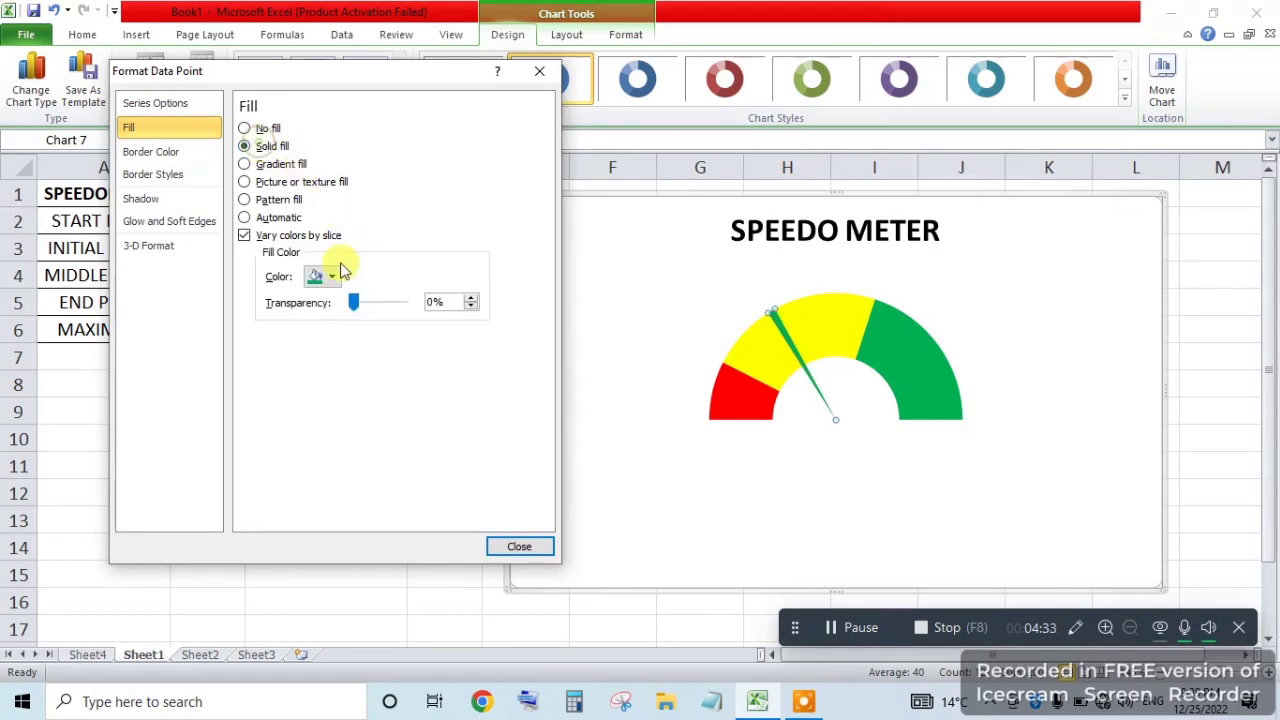
{"action": "left_click", "coordinate": [325, 277]}
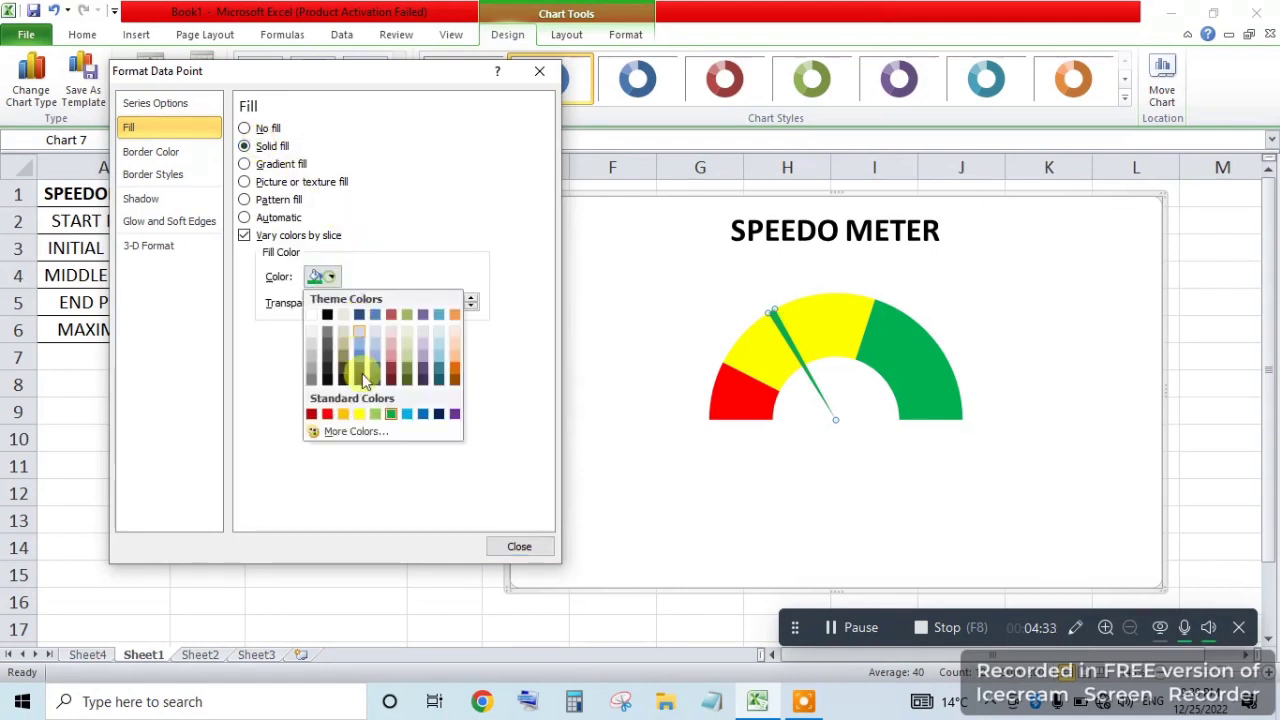
{"action": "left_click", "coordinate": [327, 316]}
{"action": "left_click", "coordinate": [516, 546]}
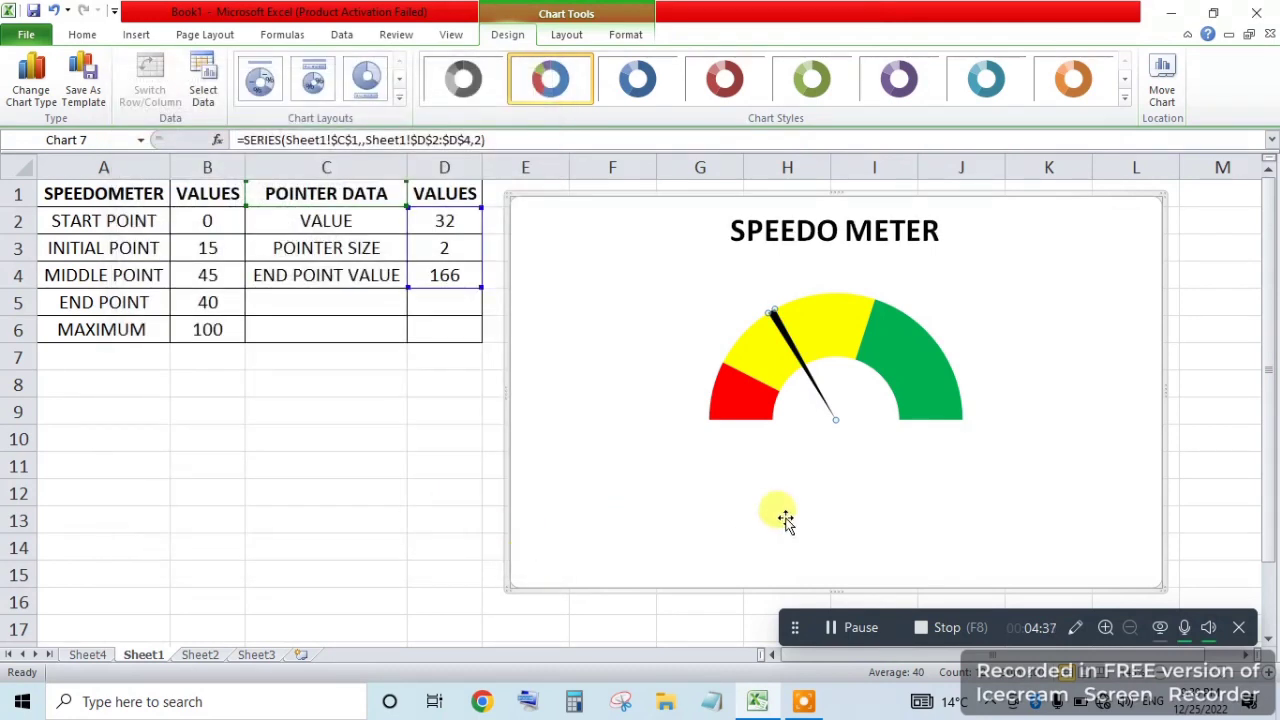
Step: Add a data label reading 2 to the pointer slice and begin a formula for it in the formula bar
{"action": "right_click", "coordinate": [778, 318]}
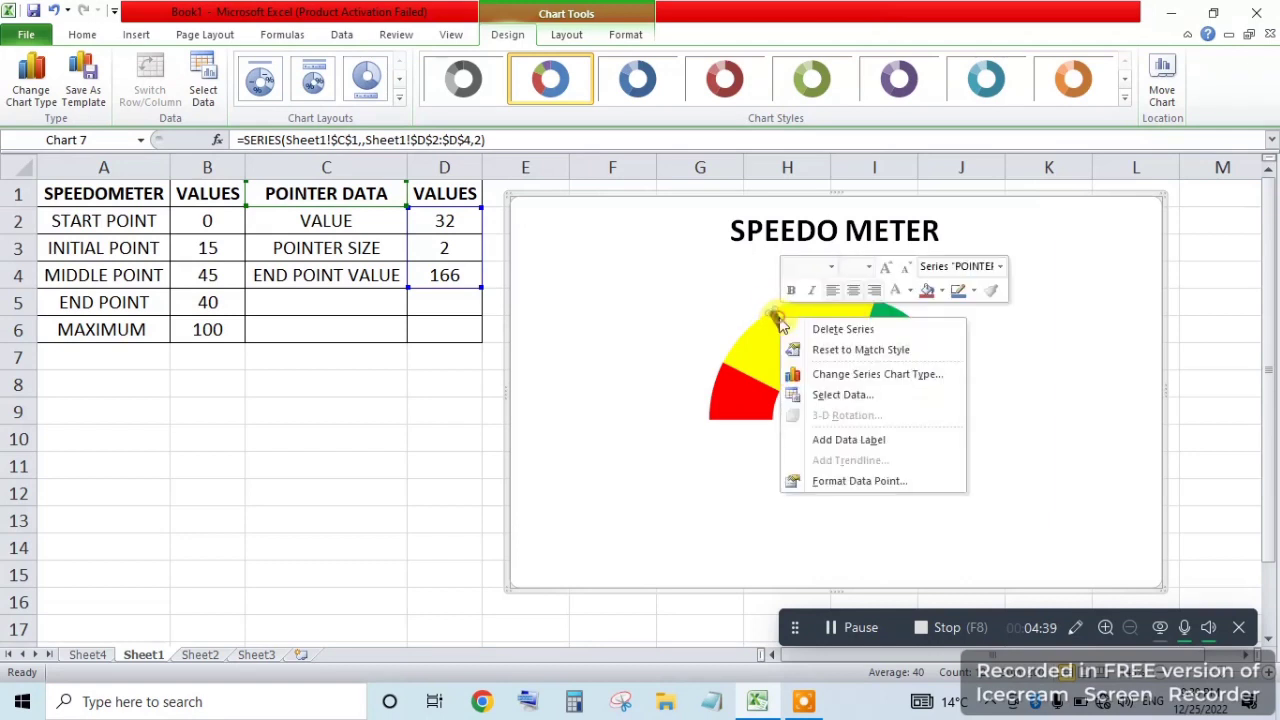
{"action": "left_click", "coordinate": [872, 452]}
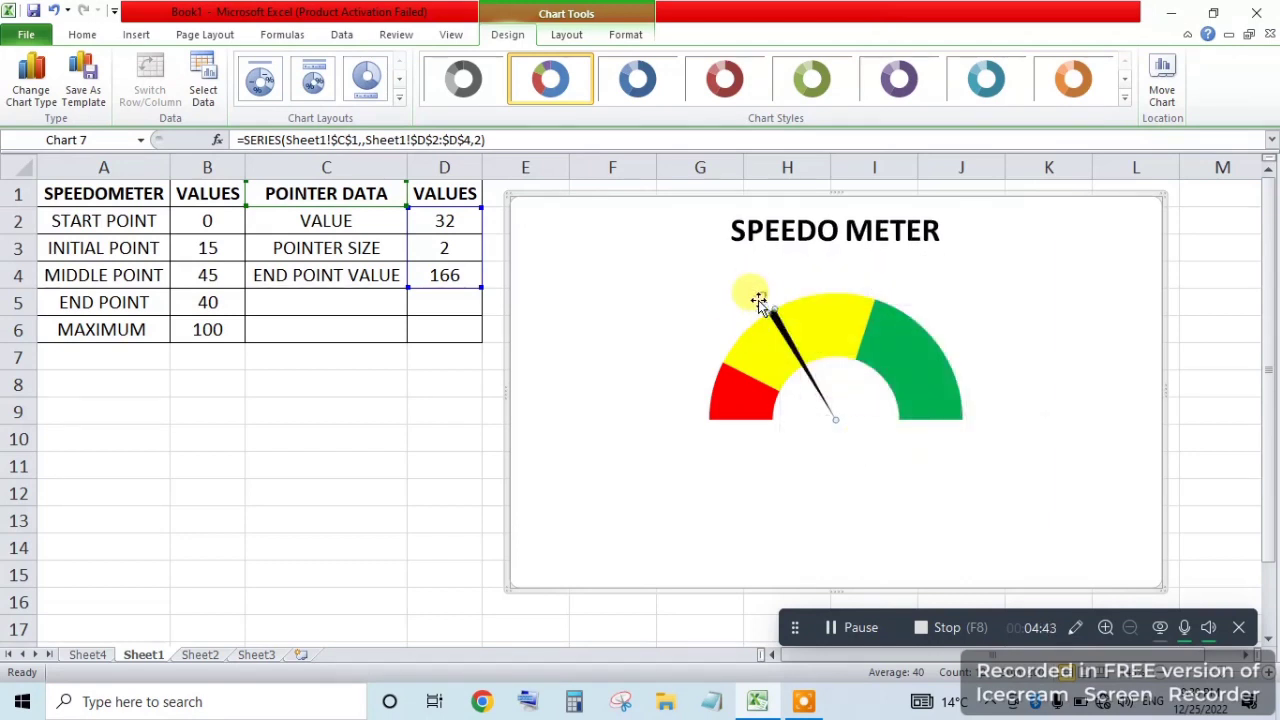
{"action": "mouse_move", "coordinate": [748, 320]}
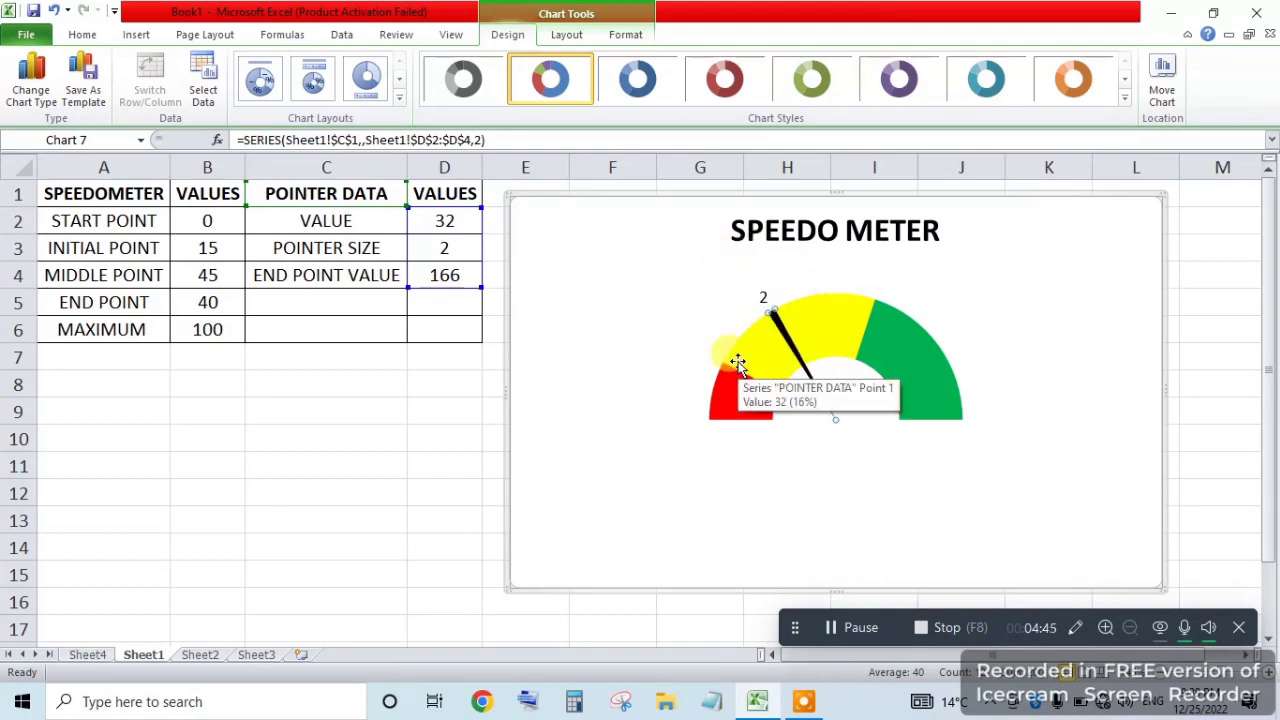
{"action": "left_click", "coordinate": [765, 297]}
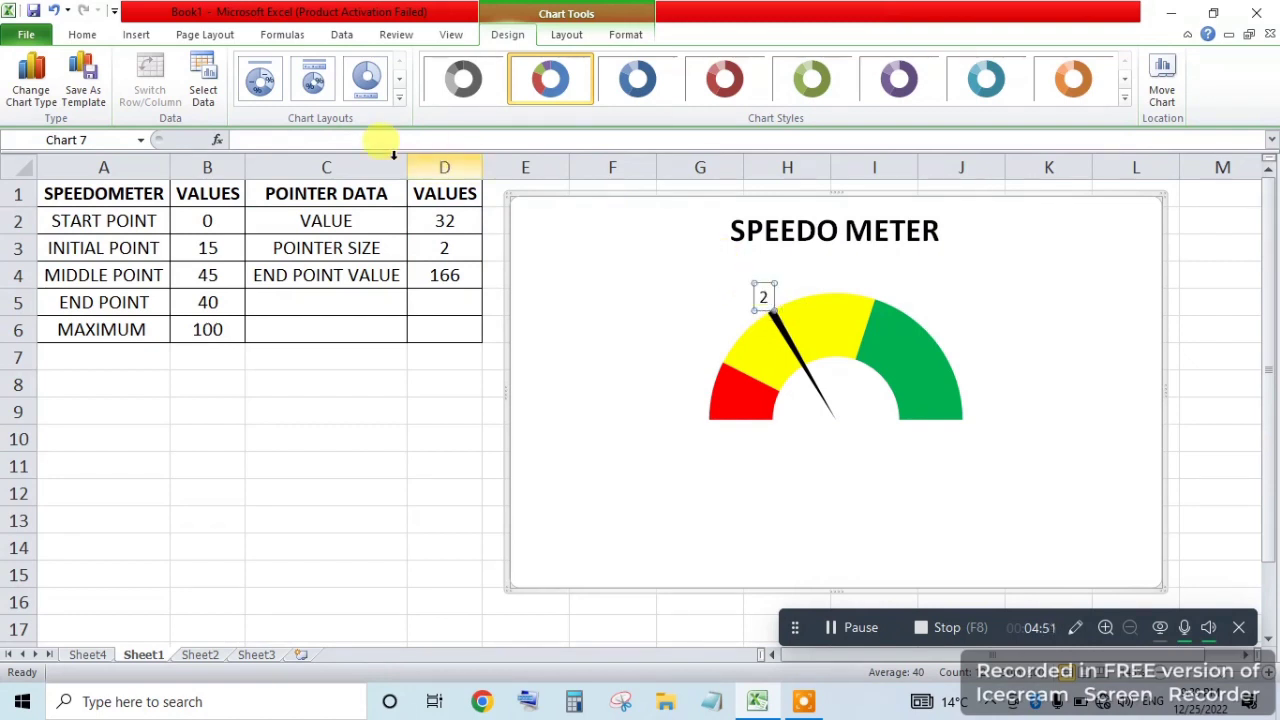
{"action": "left_click", "coordinate": [310, 140]}
{"action": "type", "text": "="}
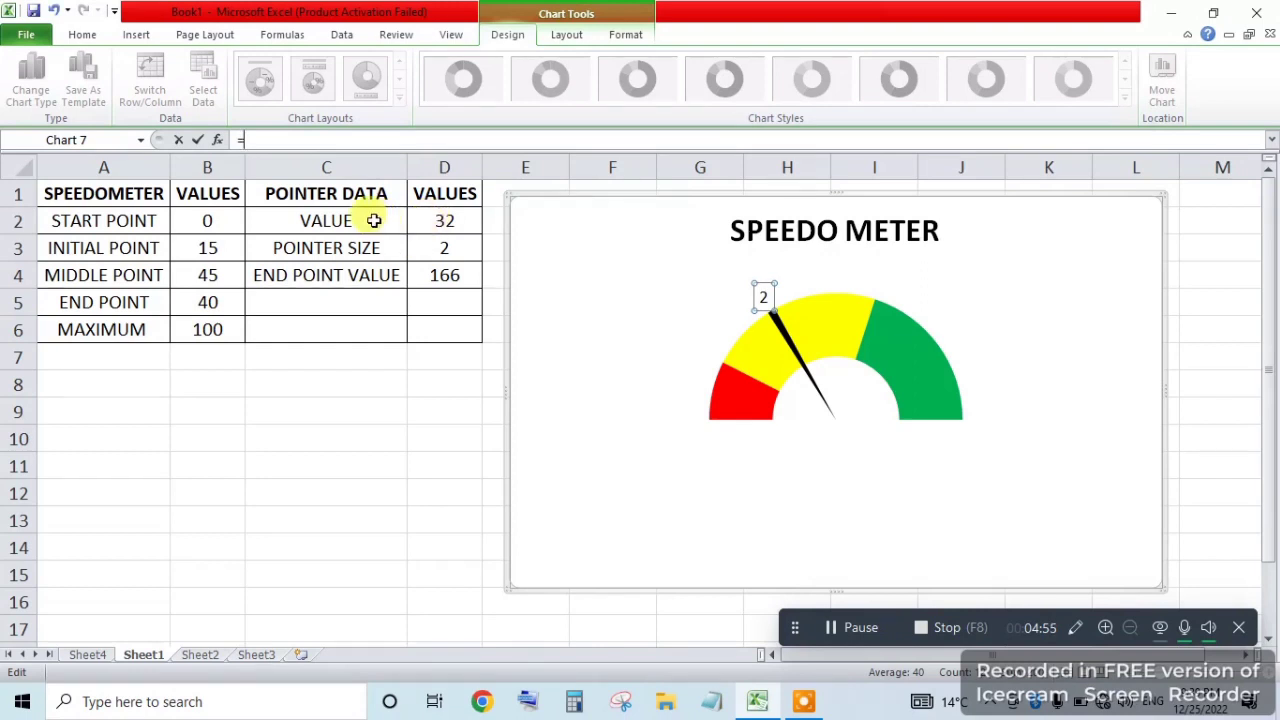
Step: Enter =D2 as the pointer label's formula so the label reads 32
{"action": "left_click", "coordinate": [451, 220]}
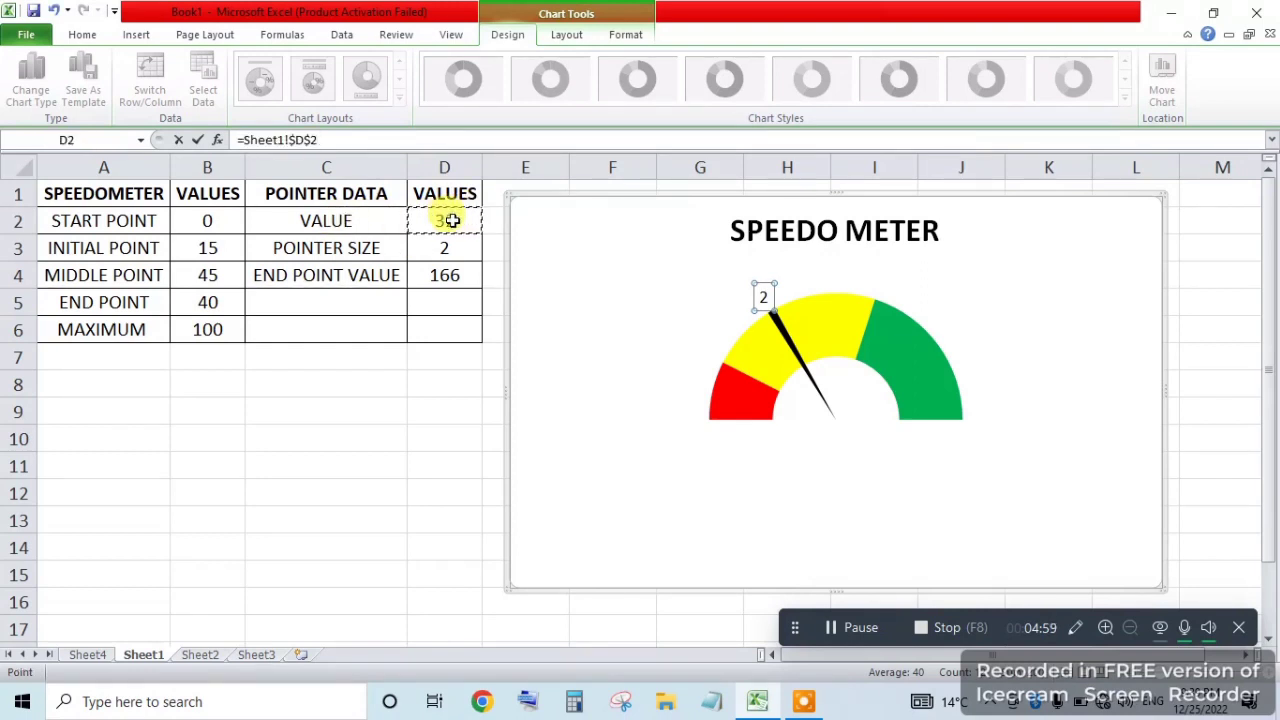
{"action": "key", "text": "Return"}
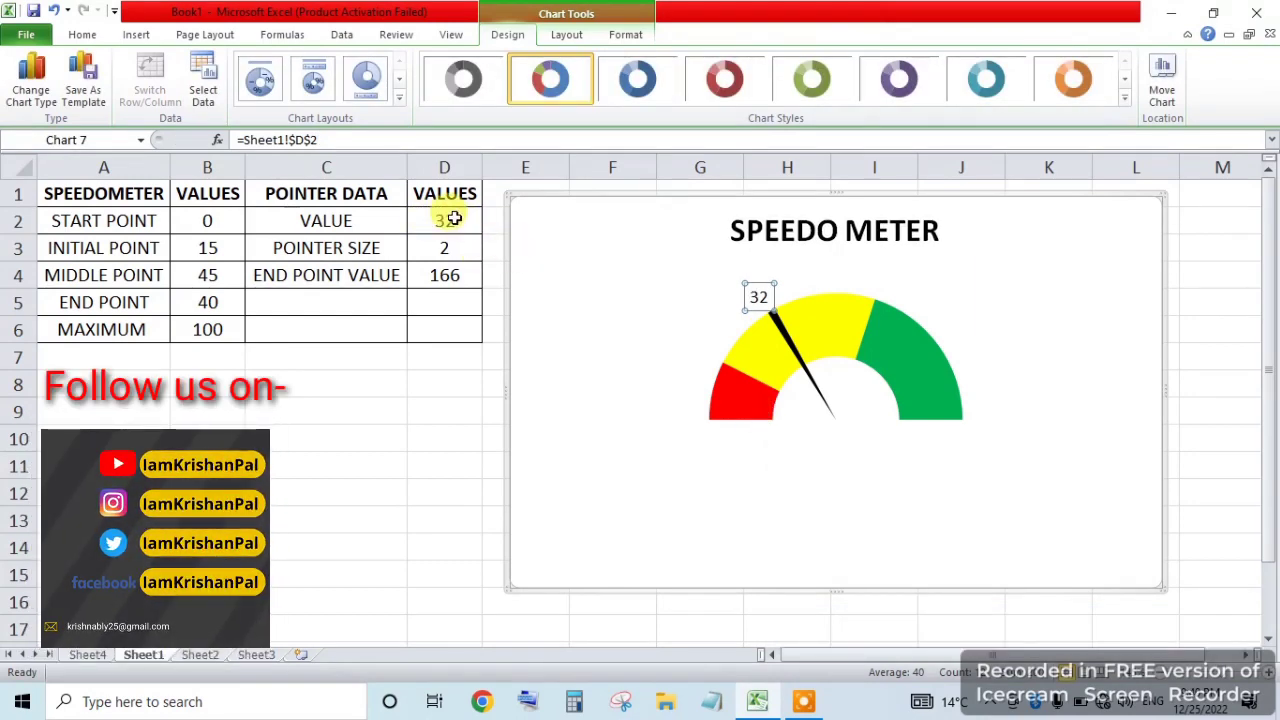
{"action": "left_click", "coordinate": [451, 219]}
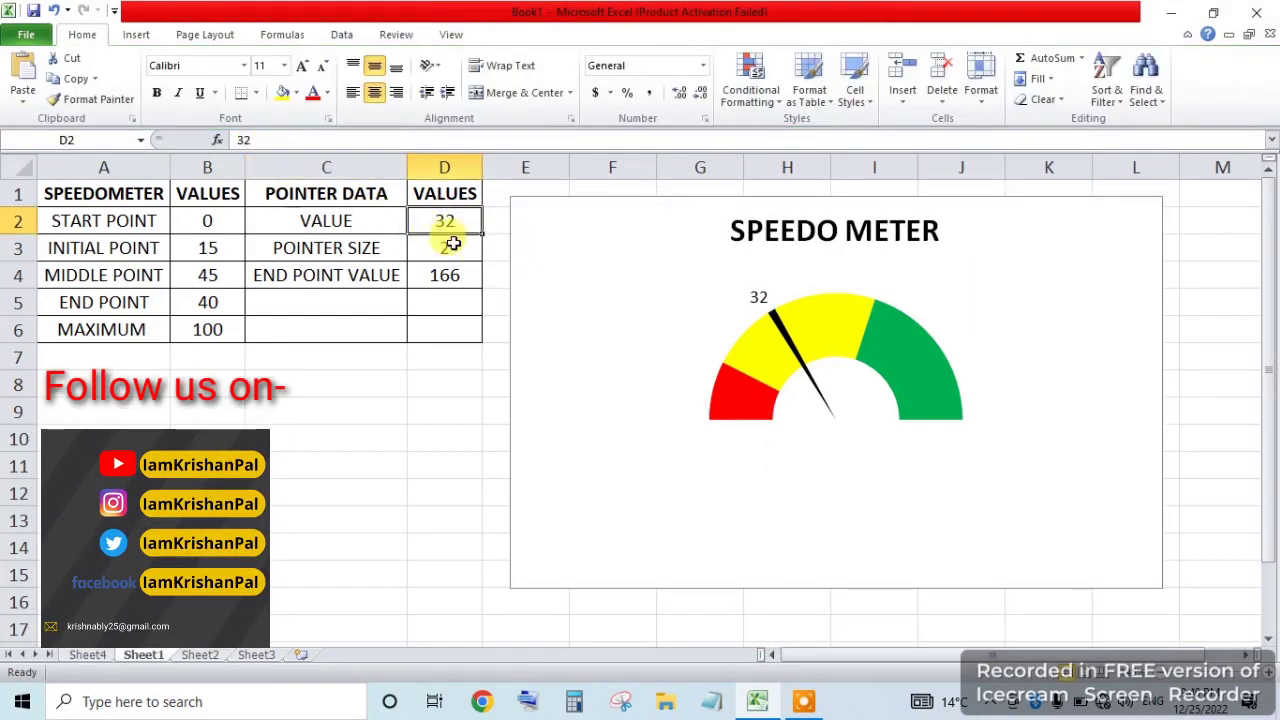
Step: Enter 20 as the pointer value in D2, try pointer size 50 in D3, then restore it to 2
{"action": "type", "text": "20"}
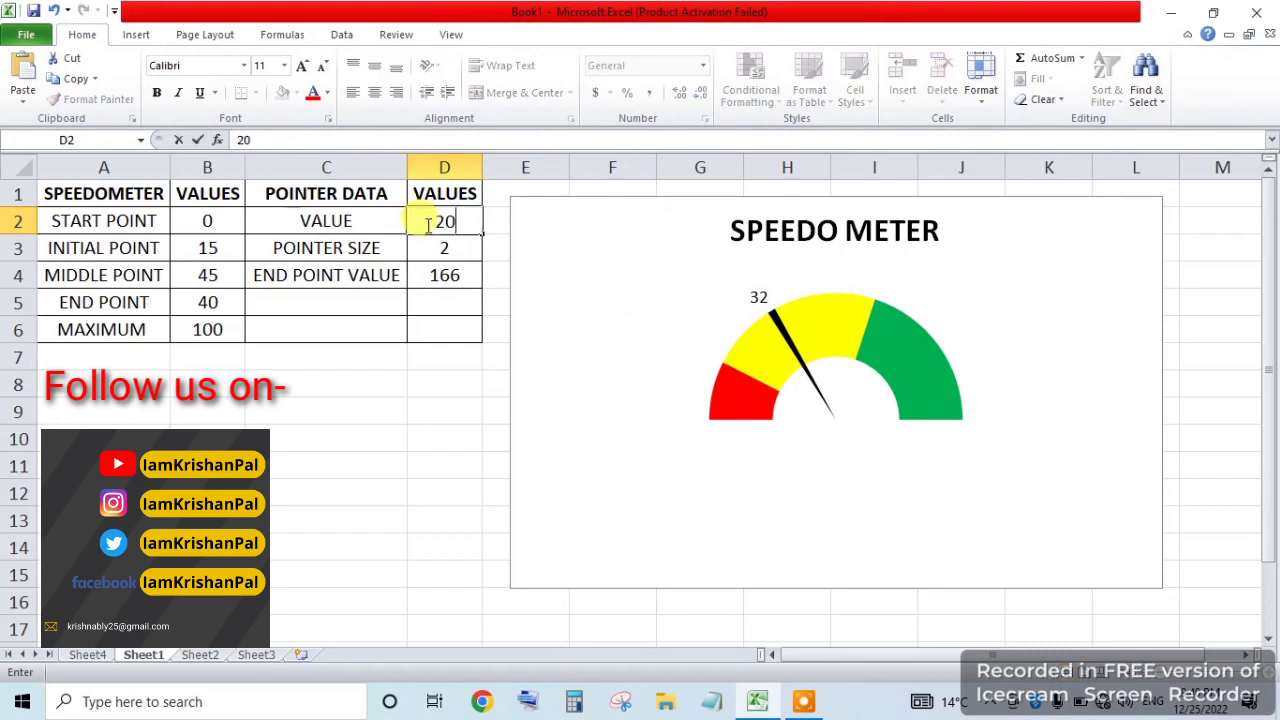
{"action": "key", "text": "Return"}
{"action": "type", "text": "50"}
{"action": "key", "text": "Return"}
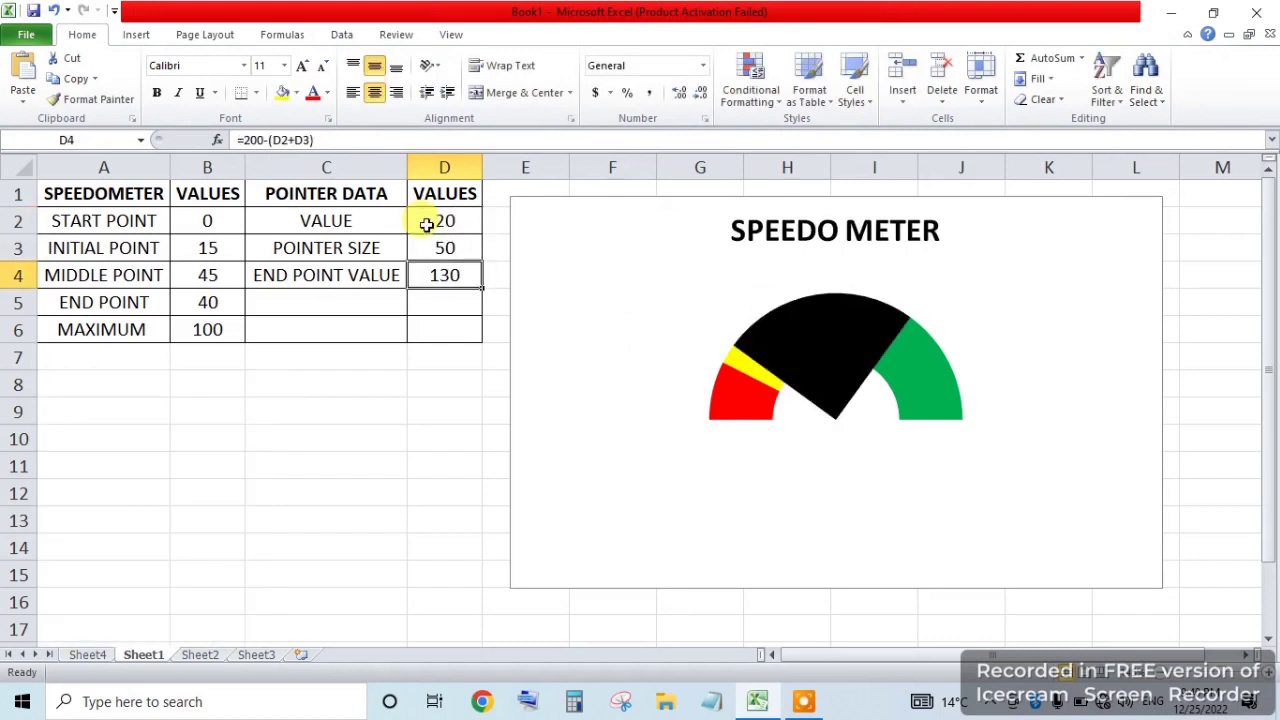
{"action": "key", "text": "Up"}
{"action": "type", "text": "2"}
{"action": "key", "text": "ctrl+Return"}
{"action": "key", "text": "Left"}
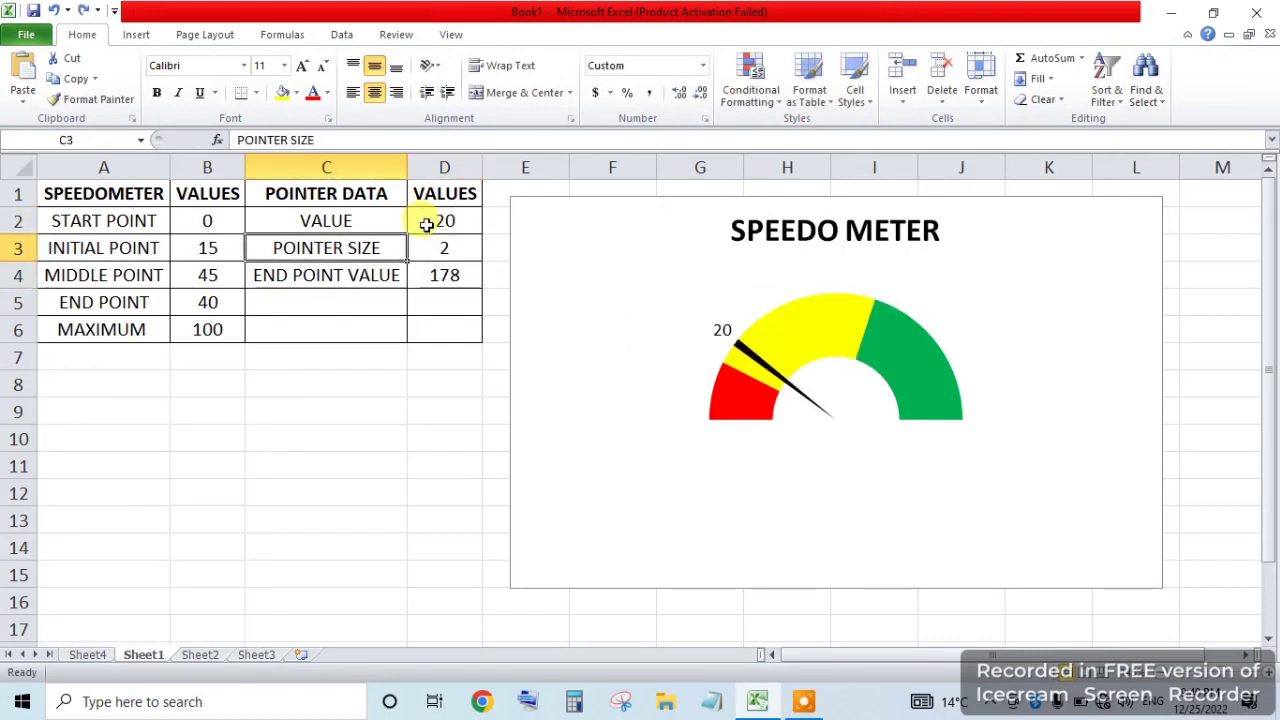
Step: Try pointer size 20 in D3, then undo back to pointer size 2
{"action": "key", "text": "Right"}
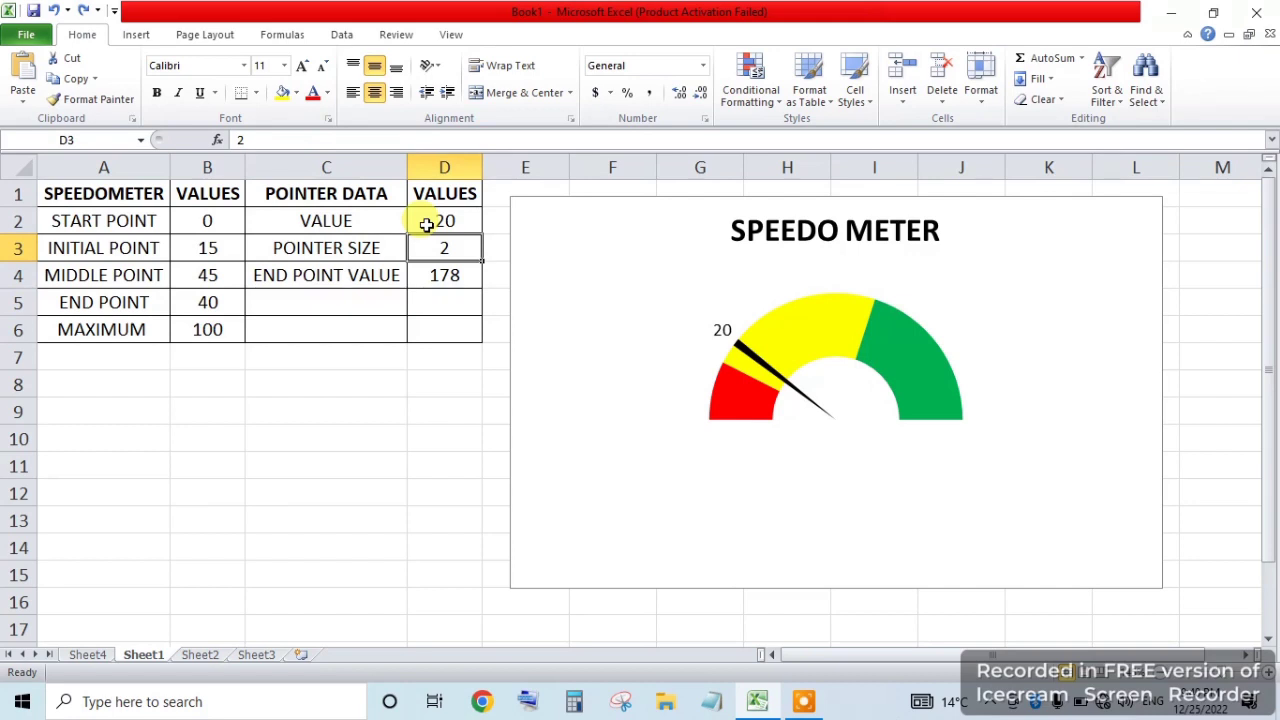
{"action": "type", "text": "20"}
{"action": "key", "text": "Return"}
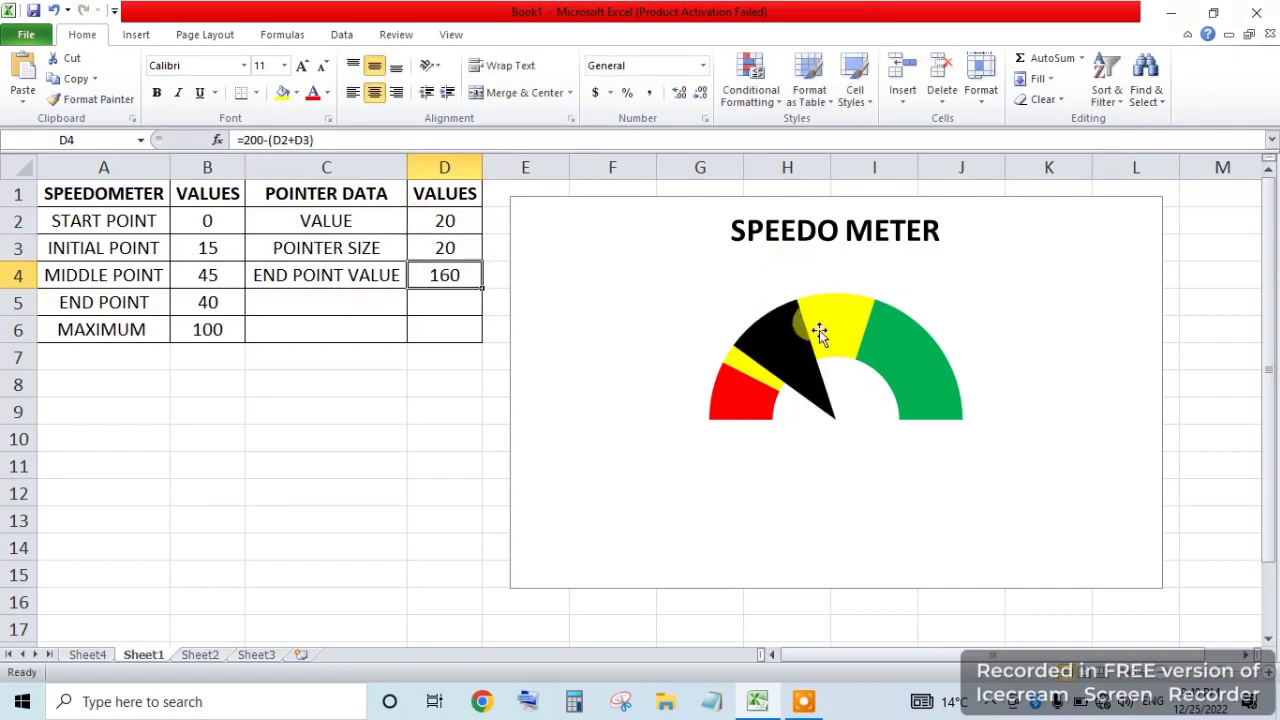
{"action": "mouse_move", "coordinate": [790, 345]}
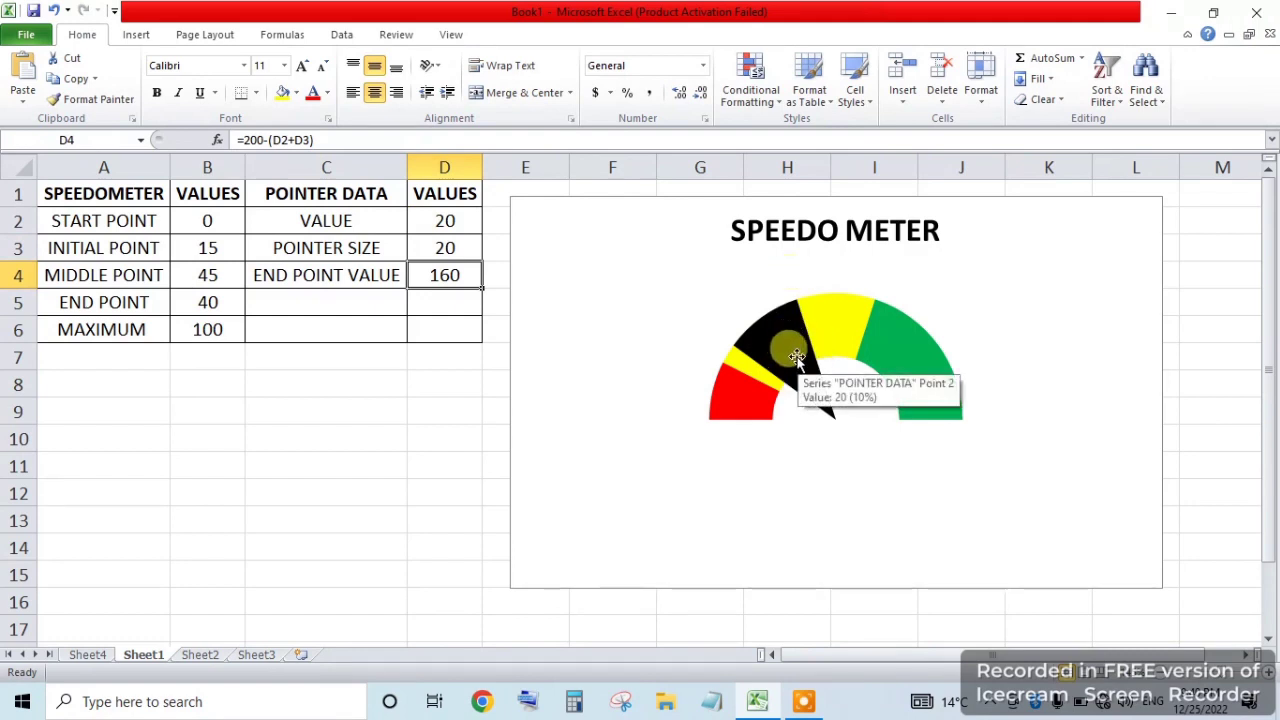
{"action": "key", "text": "ctrl+z"}
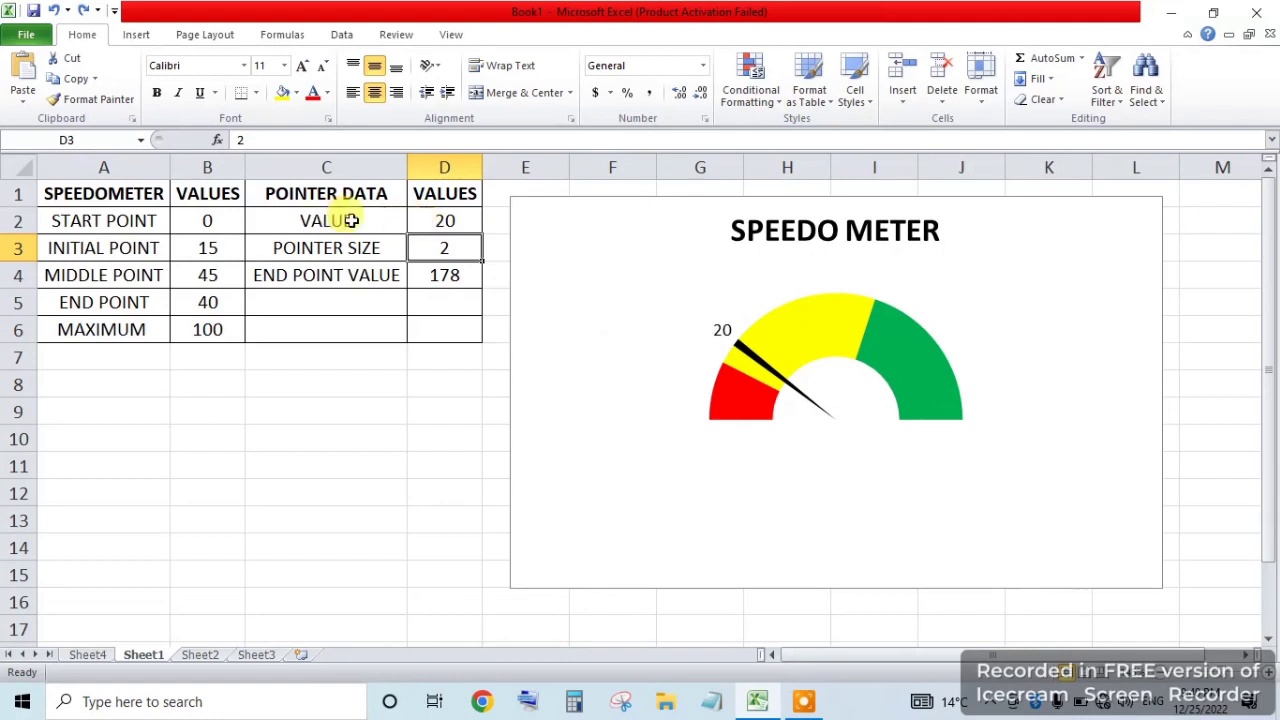
{"action": "left_click", "coordinate": [420, 218]}
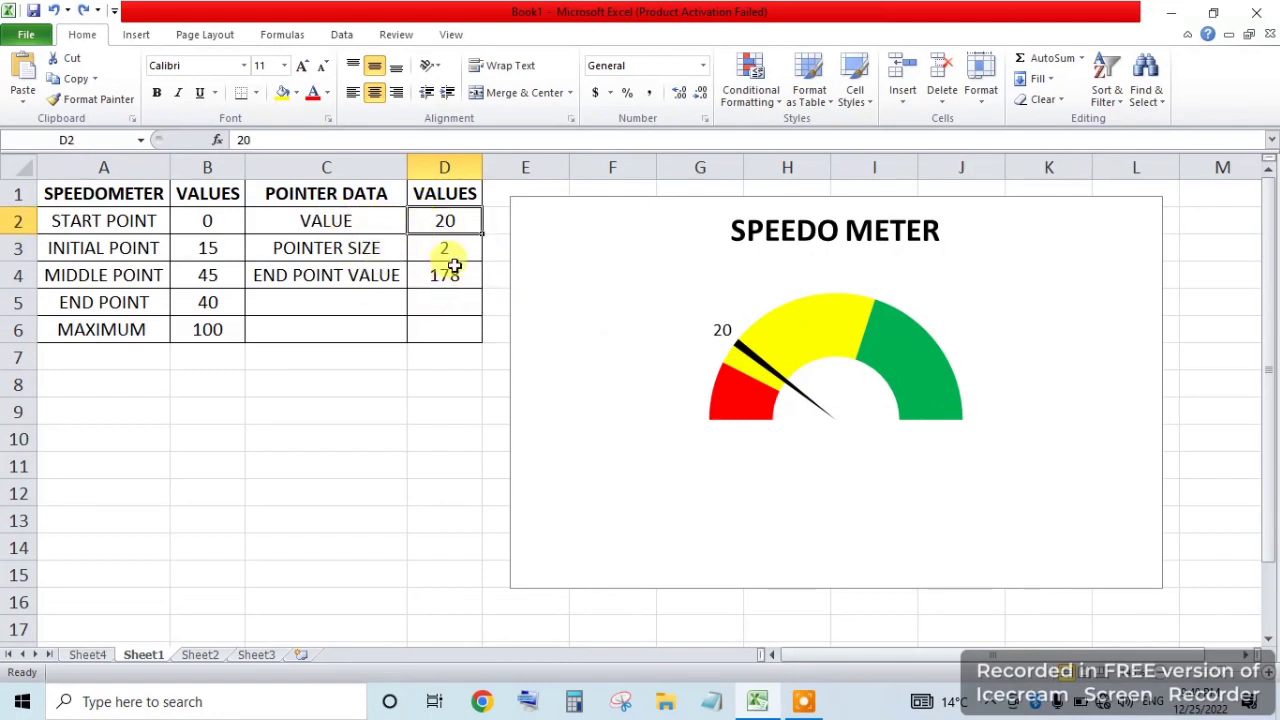
Step: Test pointer values 30, 45 and 95 in D2 to watch the needle move
{"action": "type", "text": "30"}
{"action": "key", "text": "Return"}
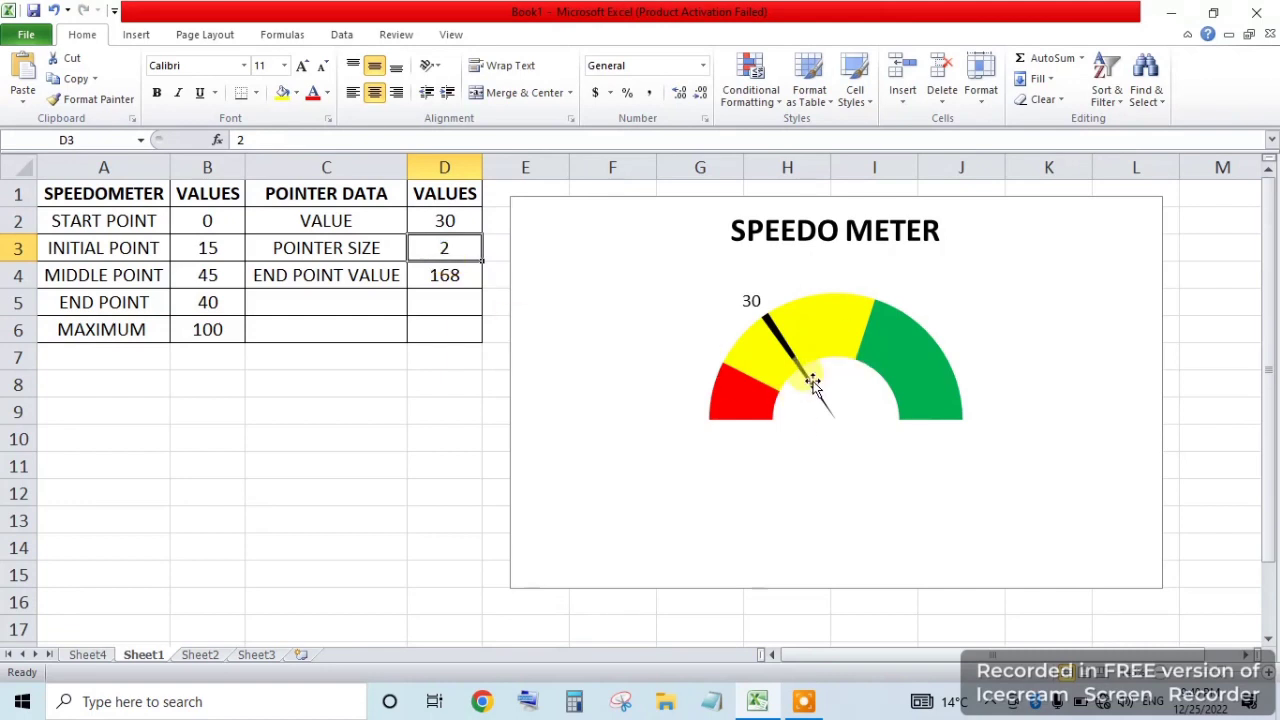
{"action": "left_click", "coordinate": [437, 216]}
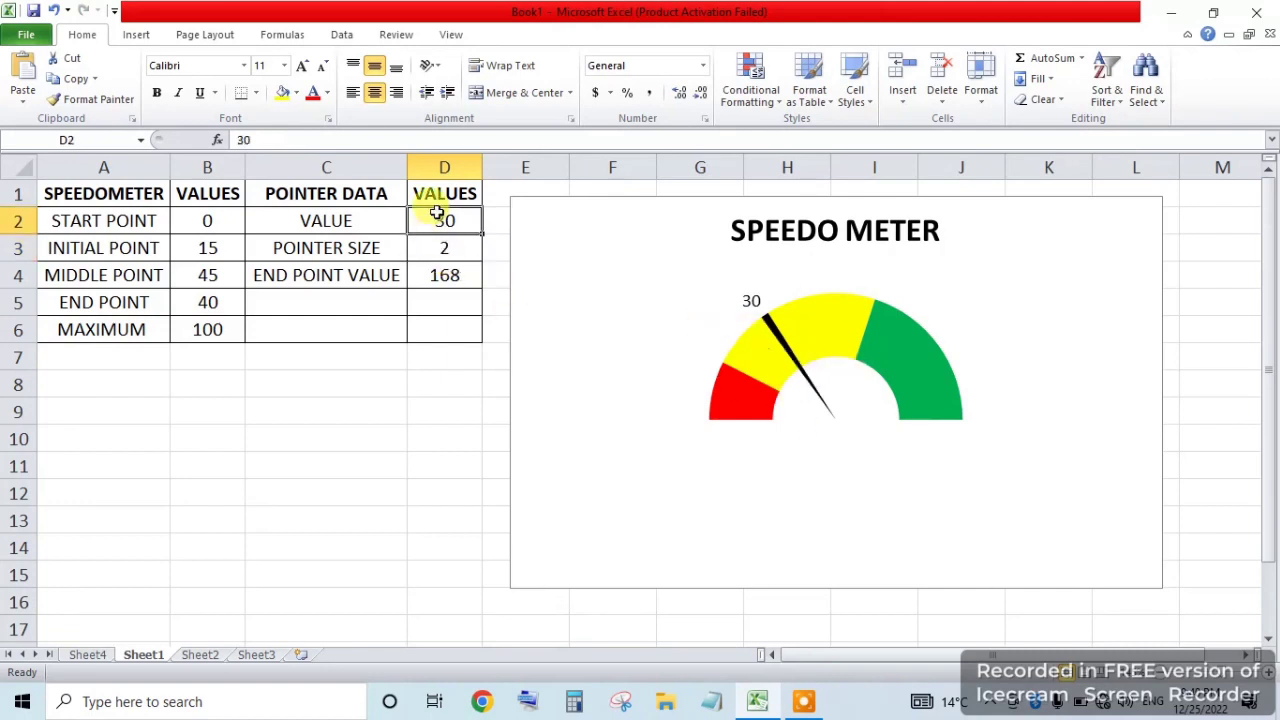
{"action": "type", "text": "45"}
{"action": "key", "text": "Return"}
{"action": "left_click", "coordinate": [438, 214]}
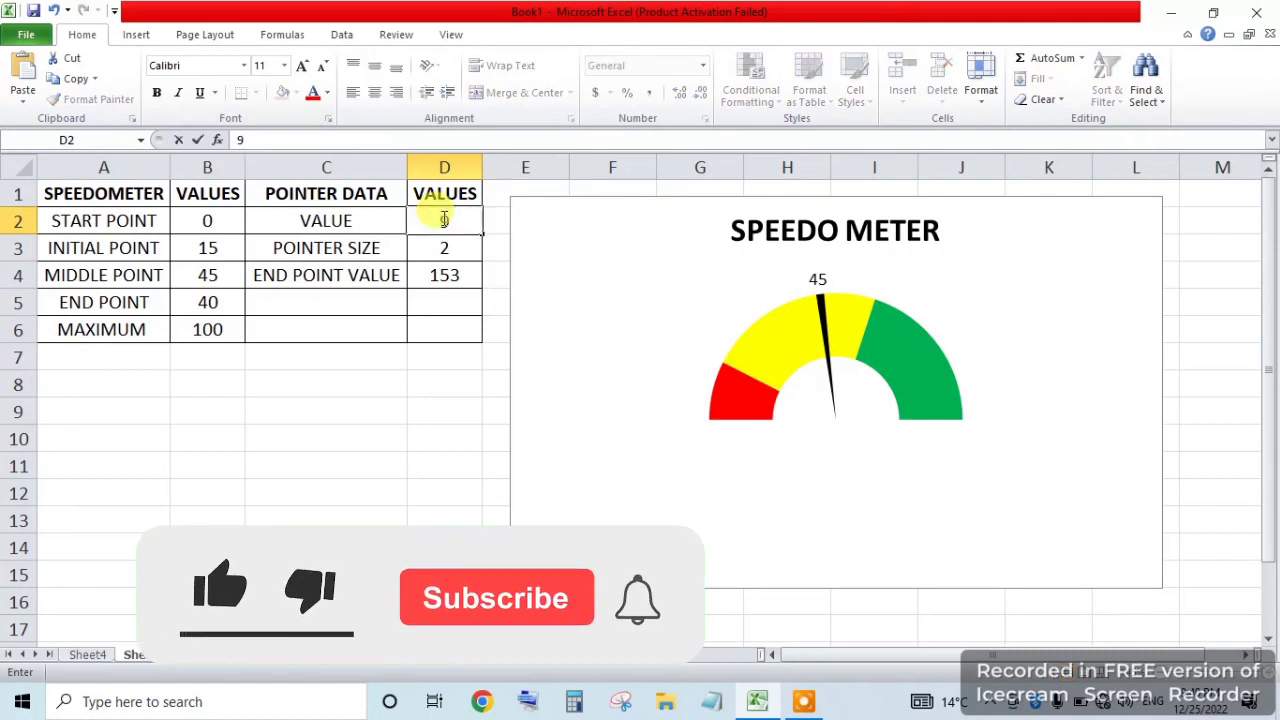
{"action": "type", "text": "95"}
{"action": "key", "text": "Return"}
Step: Try pointer values 99 and 100 (the maximum), then set D2 back to 2
{"action": "left_click", "coordinate": [443, 218]}
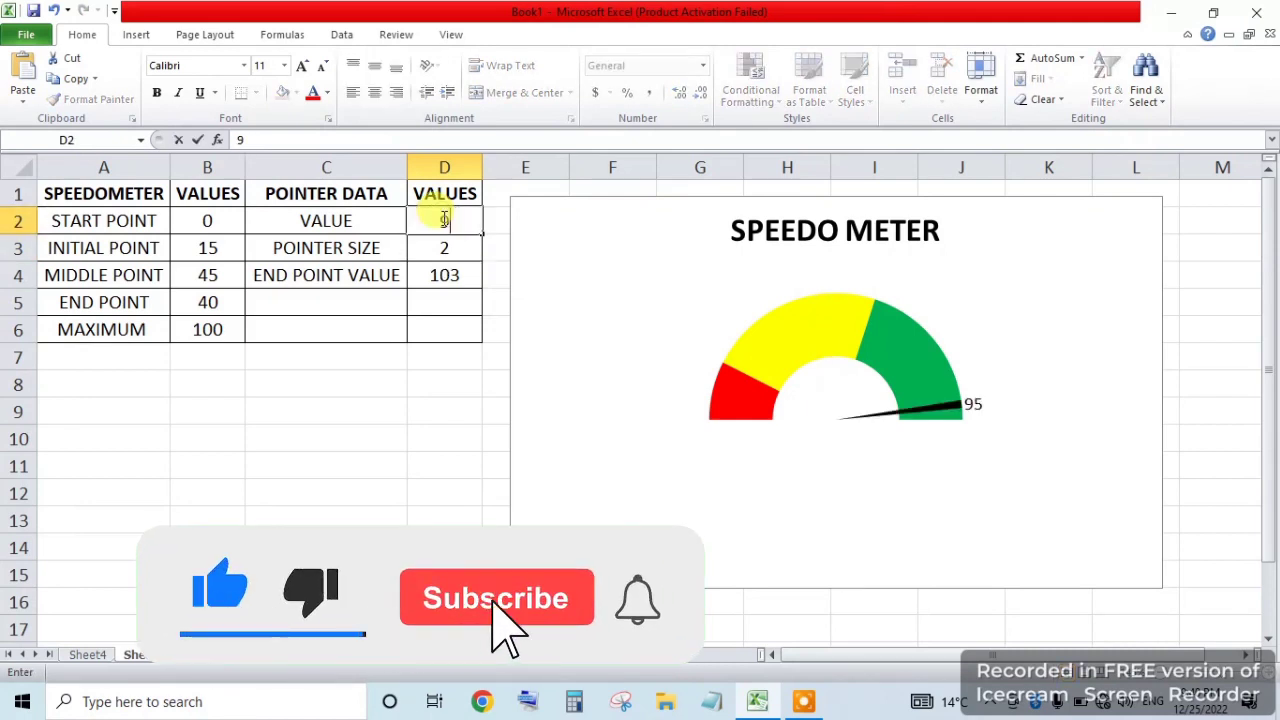
{"action": "type", "text": "99"}
{"action": "key", "text": "Return"}
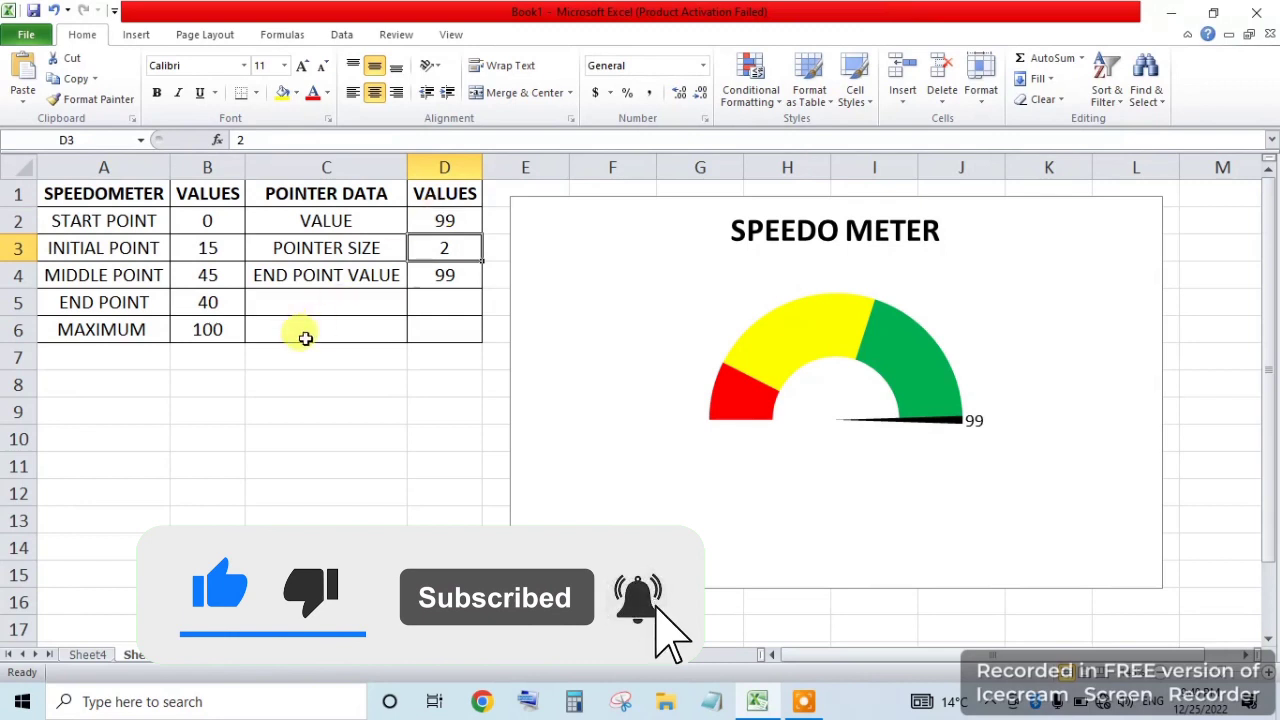
{"action": "left_click_drag", "start_coordinate": [75, 329], "coordinate": [191, 328]}
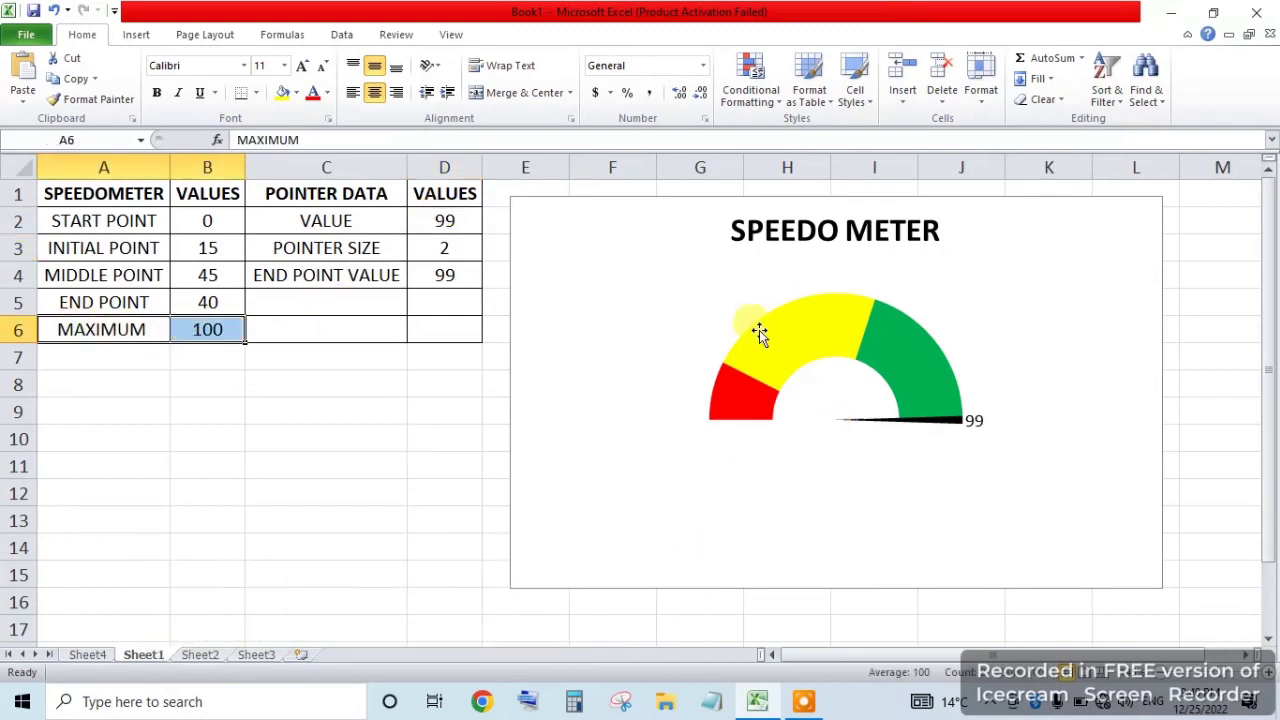
{"action": "left_click", "coordinate": [450, 217]}
{"action": "type", "text": "100"}
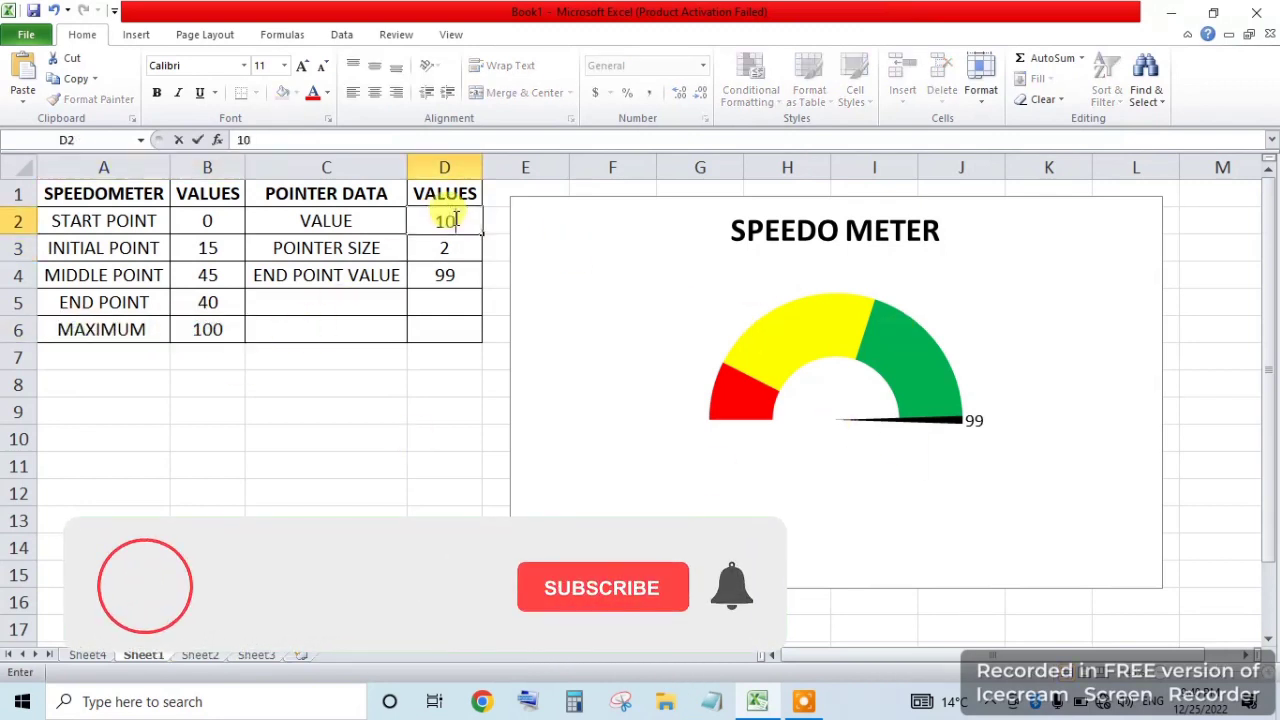
{"action": "key", "text": "Return"}
{"action": "left_click", "coordinate": [453, 218]}
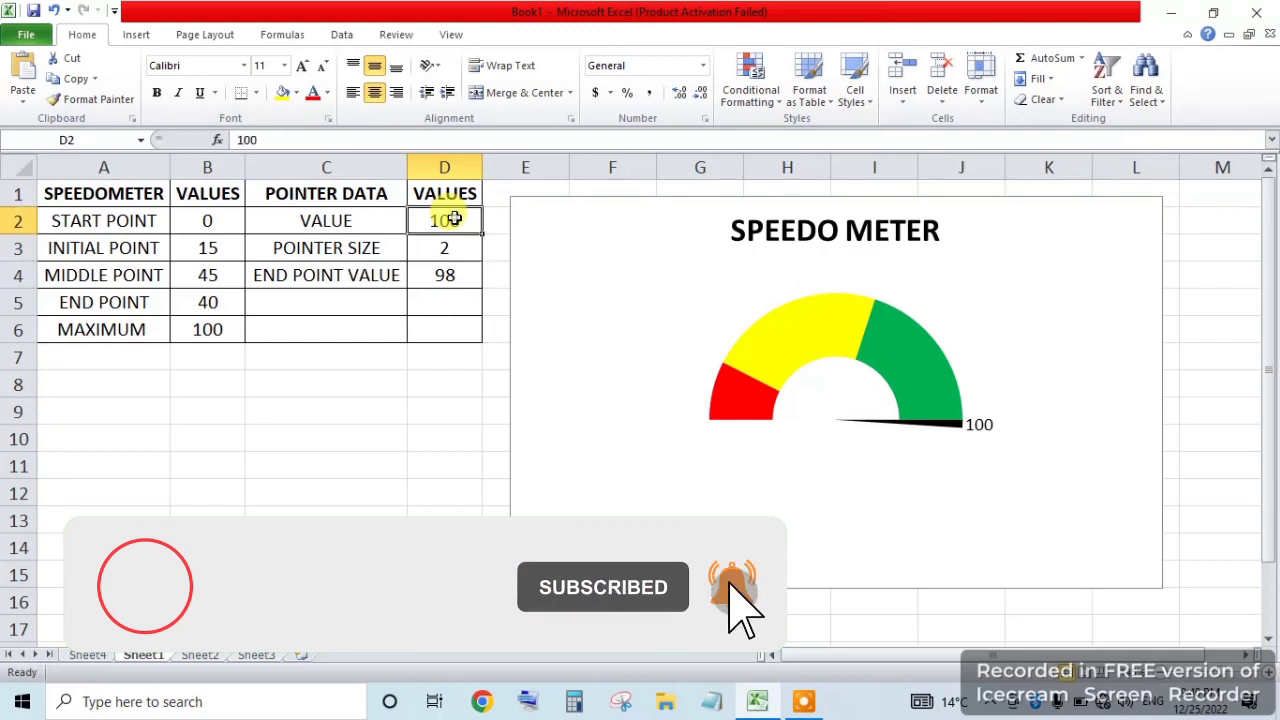
{"action": "type", "text": "2"}
{"action": "key", "text": "Return"}
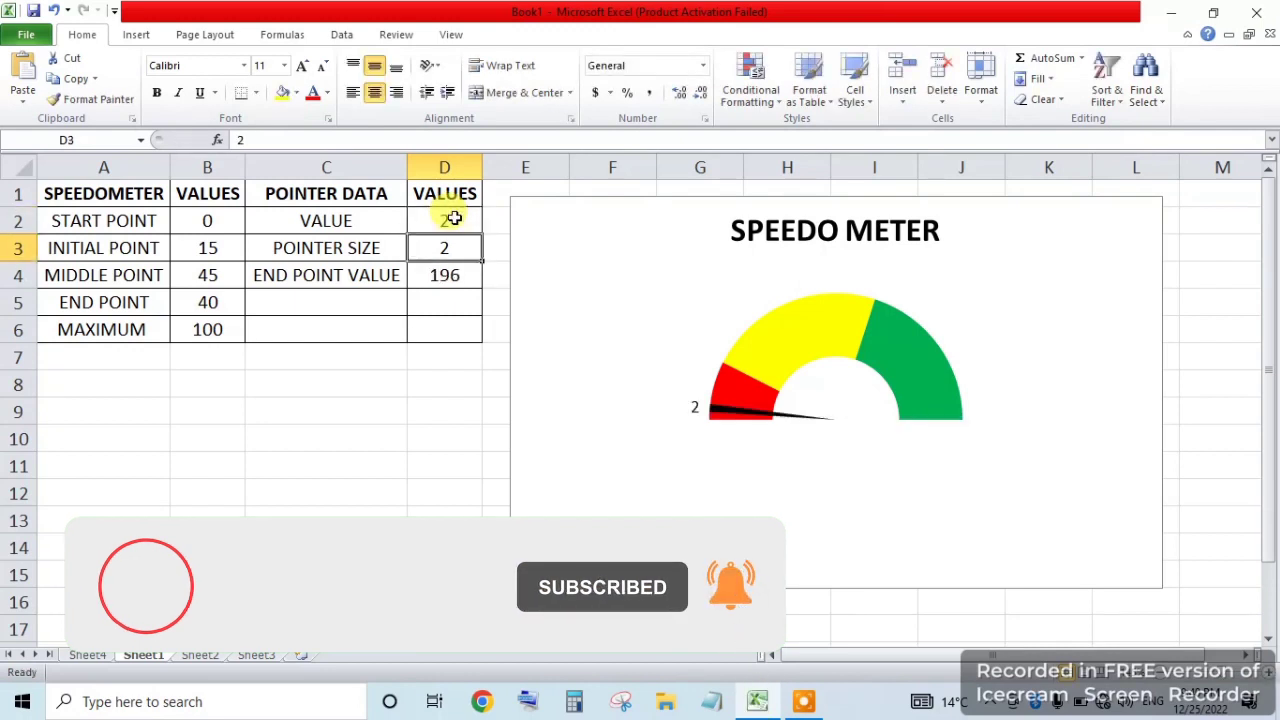